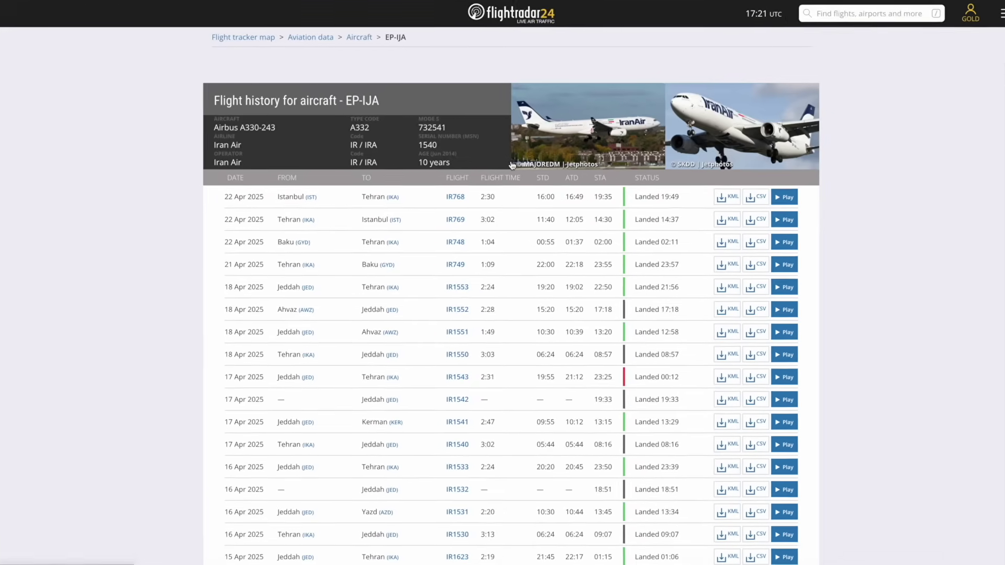
left_click_drag(369, 109, 412, 107)
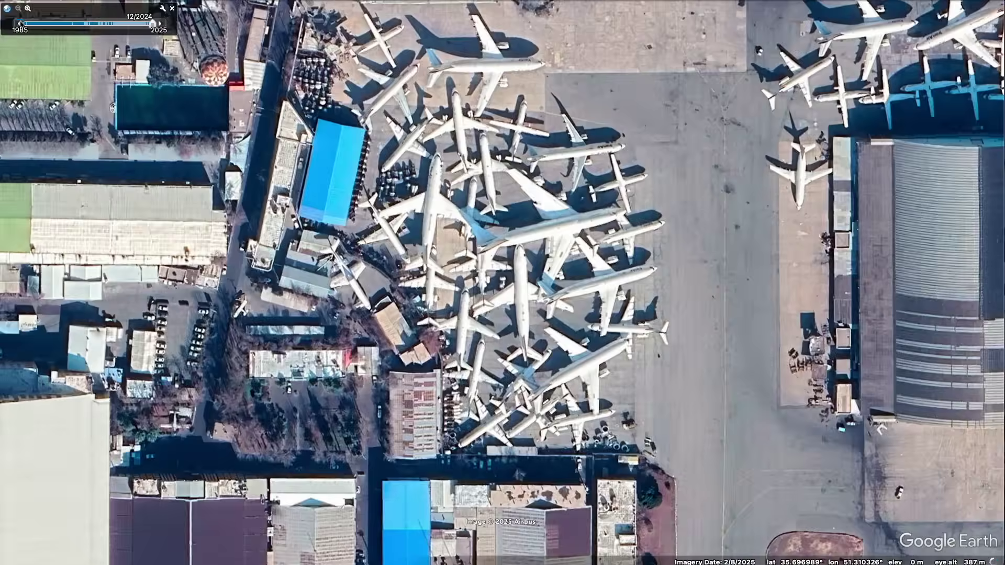
Go back through the historical satellite imagery of the crowded aircraft parking area, past October 2021
left_click(20, 24)
left_click(20, 24)
left_click(20, 24)
left_click(20, 24)
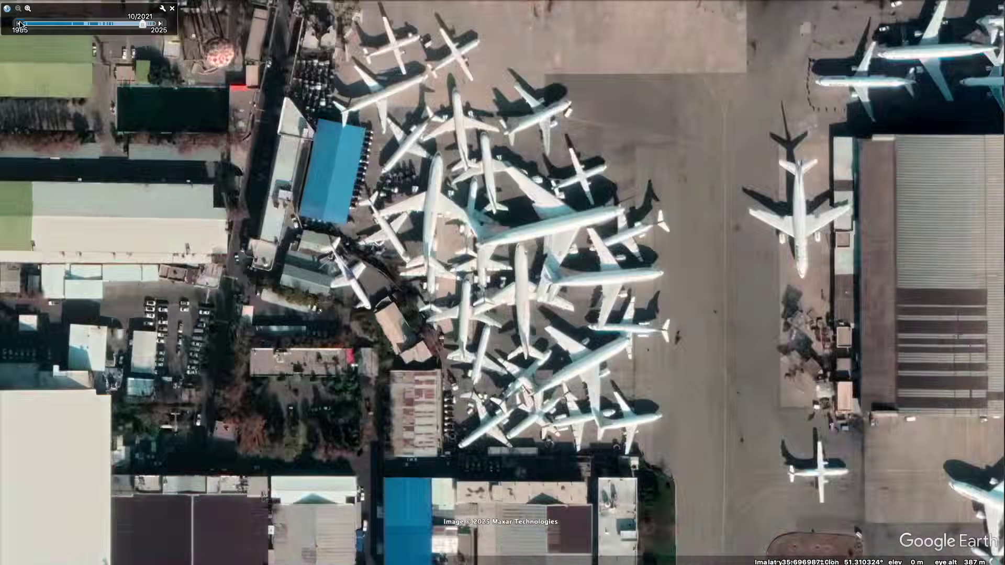
left_click(20, 23)
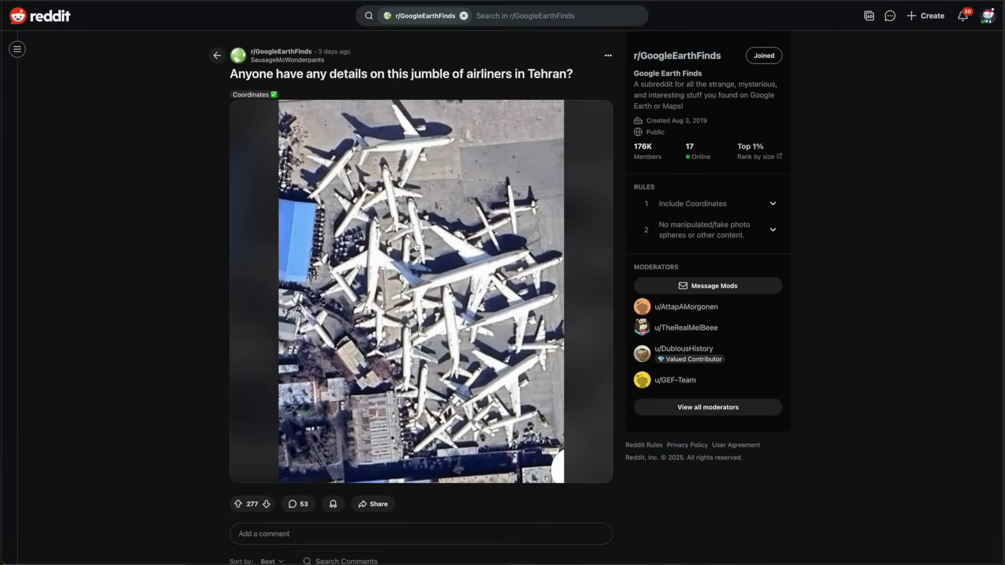
Enlarge the Reddit post's photo of the jumbled airliners and run an InVID reverse image search on it with Google Lens
left_click(424, 217)
right_click(460, 217)
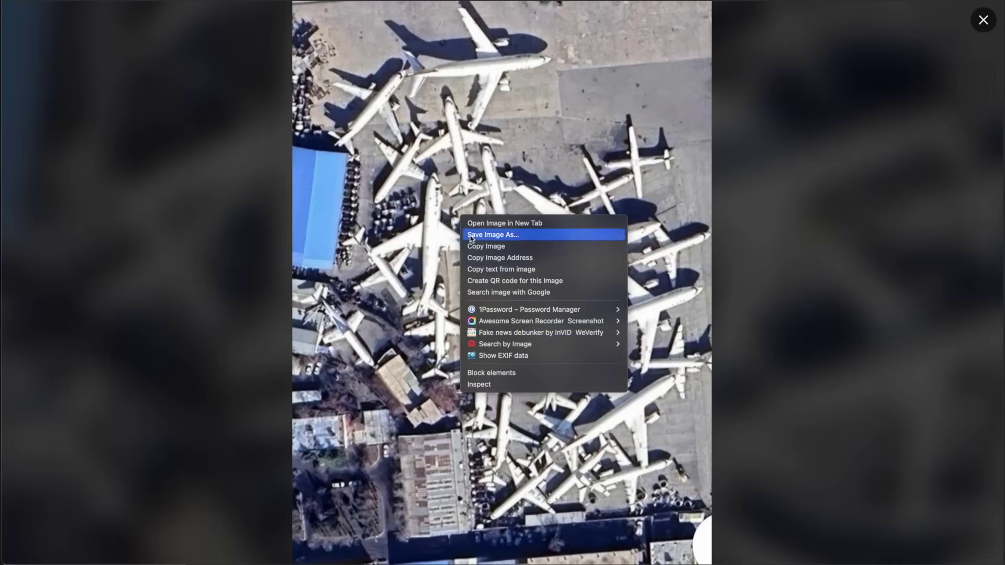
mouse_move(575, 332)
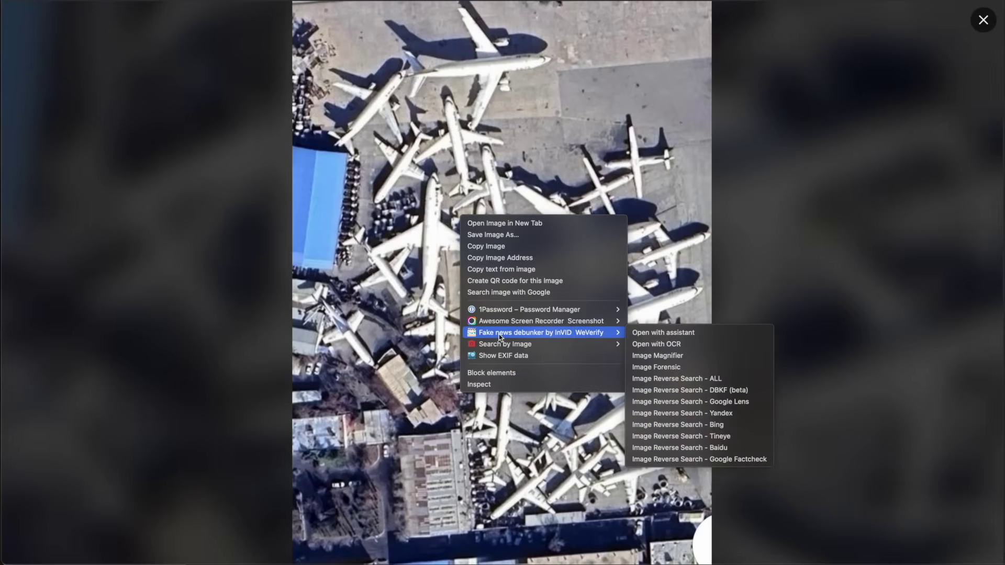
left_click(717, 402)
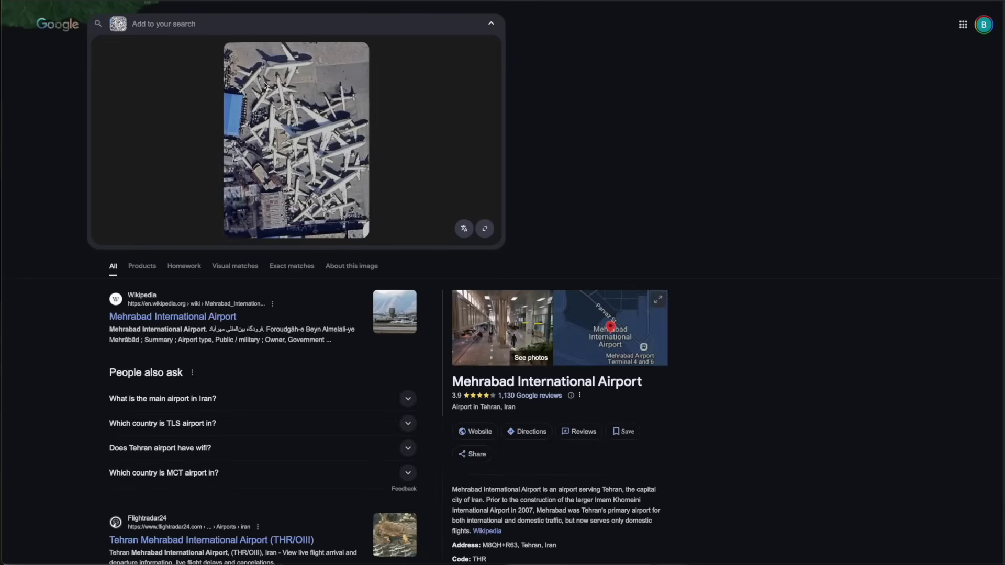
Look through the reverse image search results and visual matches for other pictures of the same aircraft pile
scroll(239, 267, "down", 2)
scroll(239, 267, "down", 10)
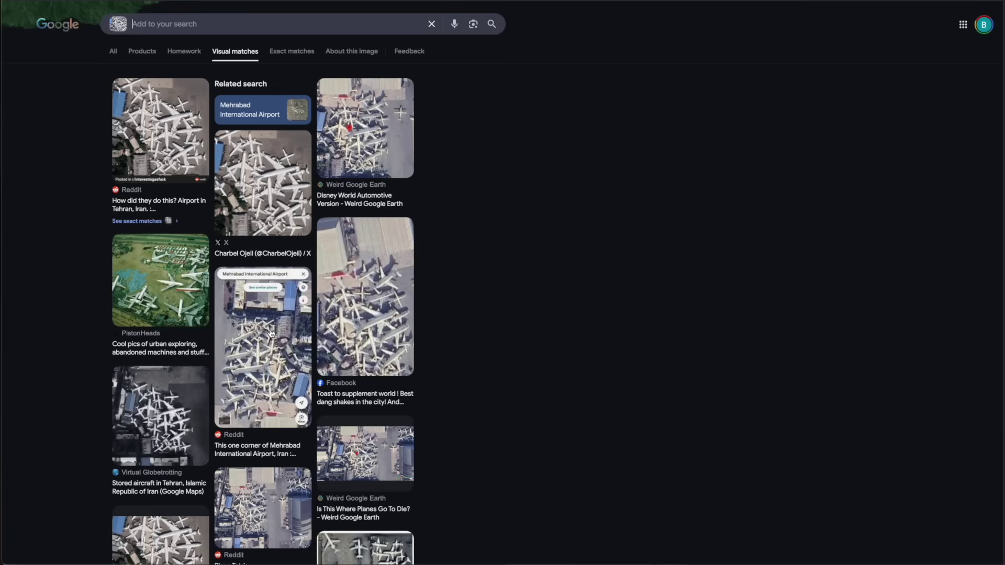
scroll(344, 181, "down", 6)
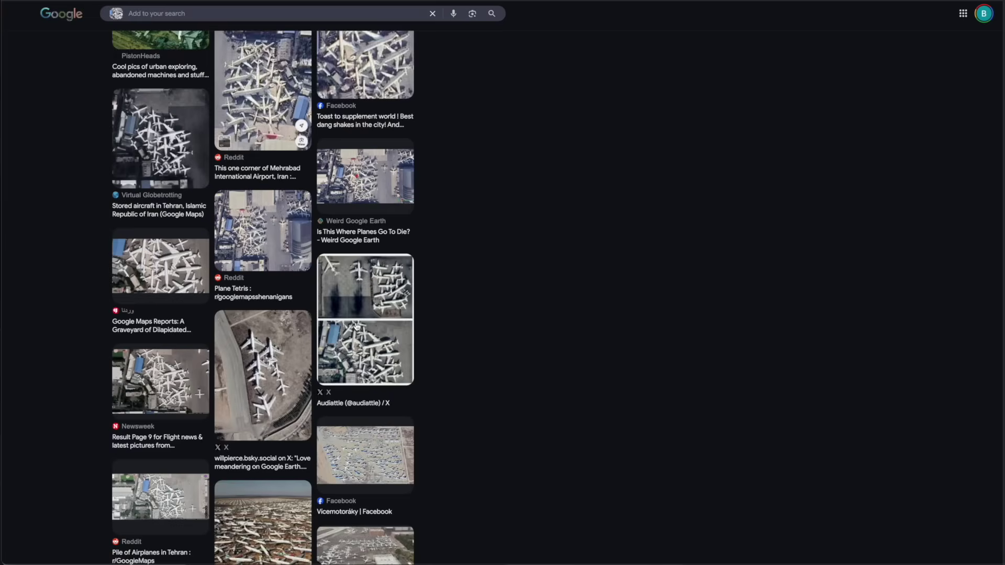
scroll(173, 359, "down", 5)
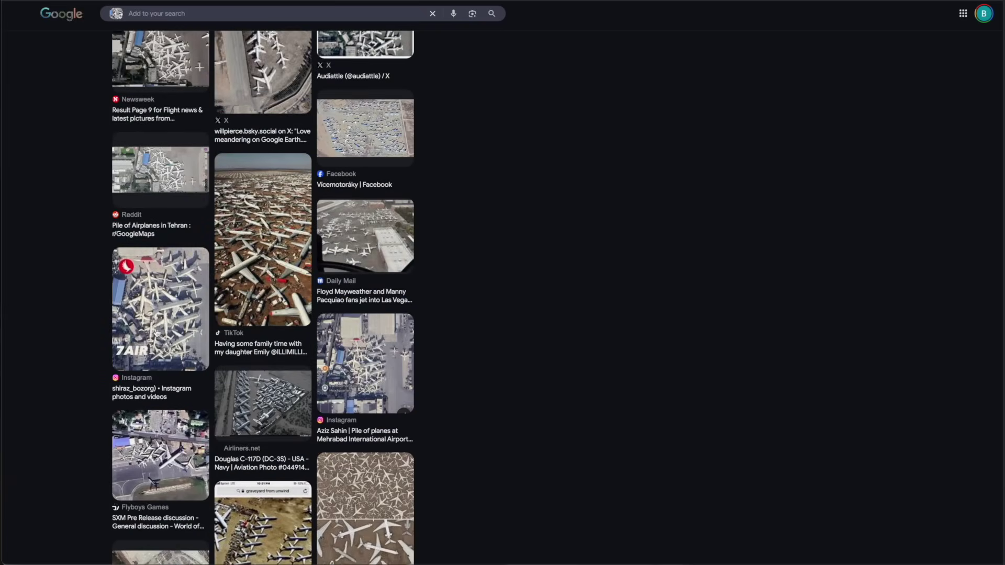
scroll(159, 318, "up", 12)
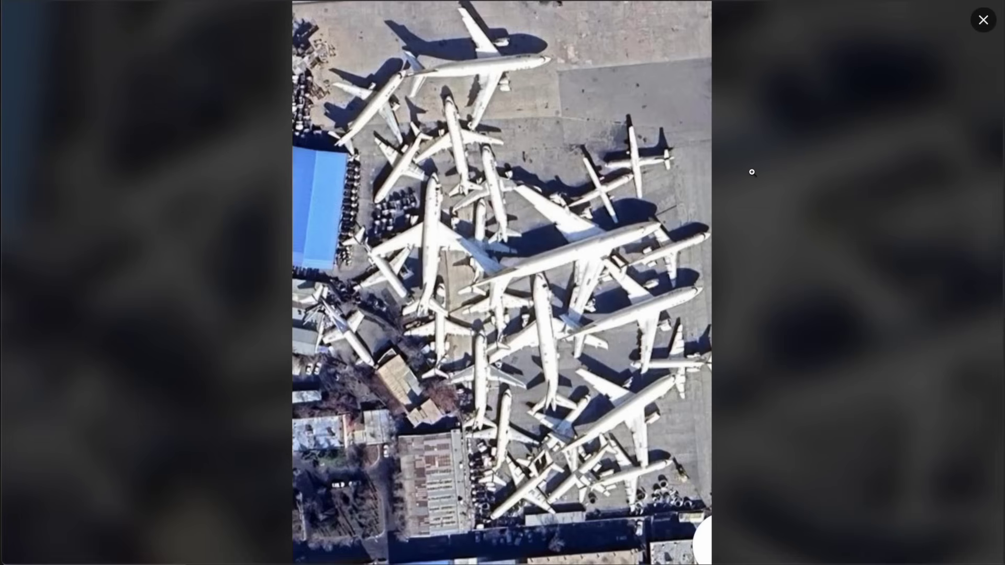
Return to the Reddit post, close the enlarged photo and look further down the post
left_click(752, 172)
left_click(982, 22)
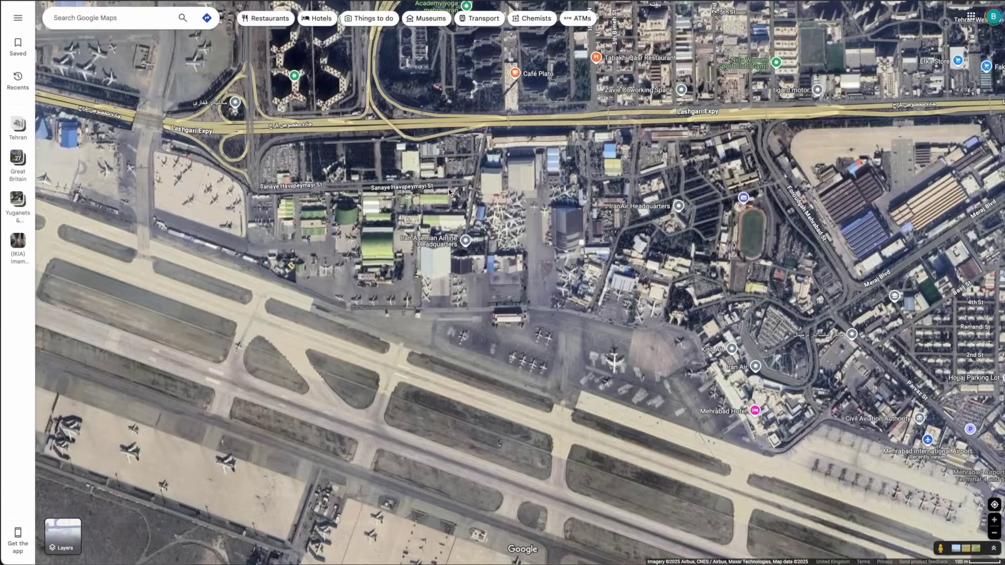
scroll(449, 191, "down", 10)
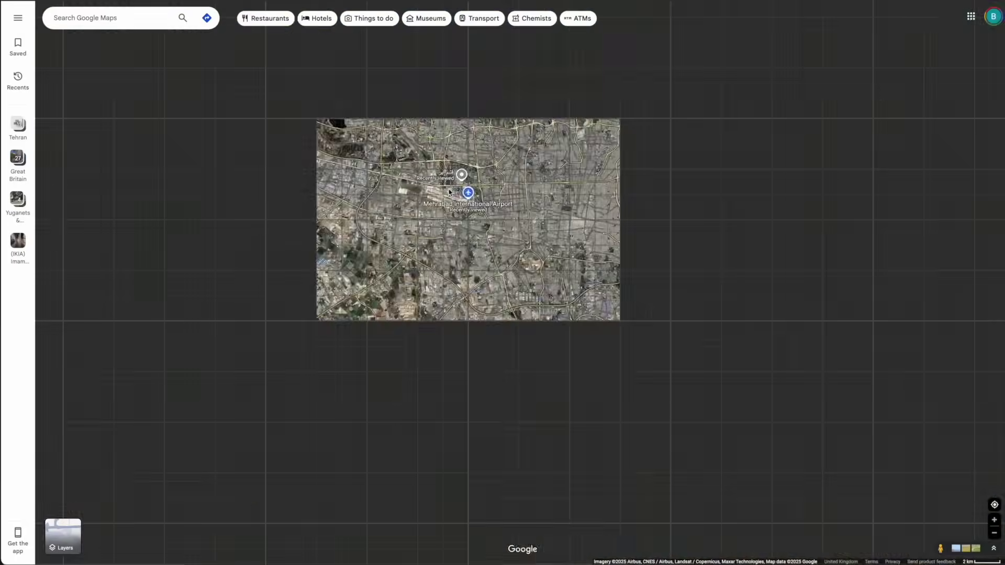
Switch to Google Maps and locate the aircraft pile at Mehrabad International Airport in the satellite view
scroll(459, 219, "up", 5)
scroll(459, 219, "up", 4)
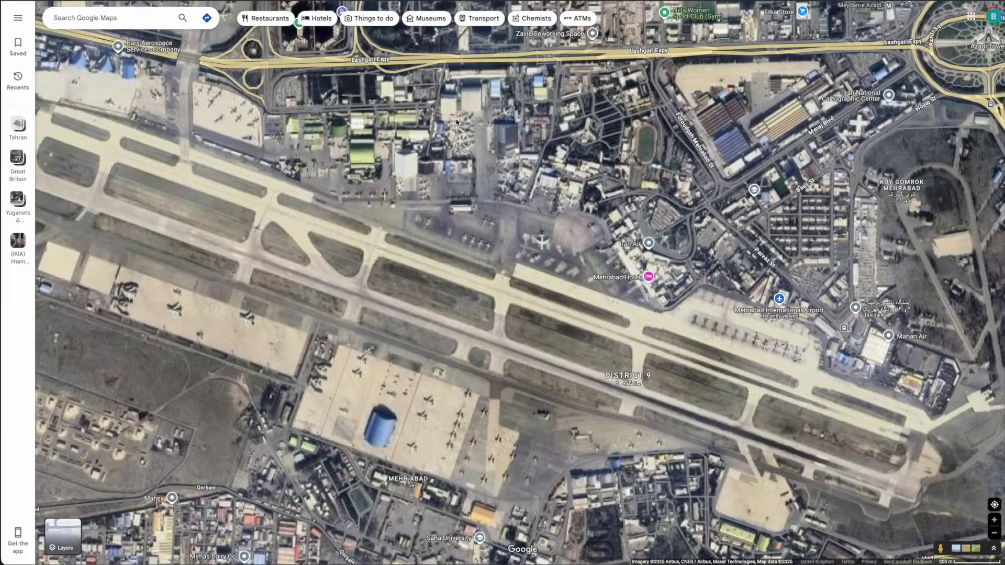
left_click_drag(532, 199, 512, 204)
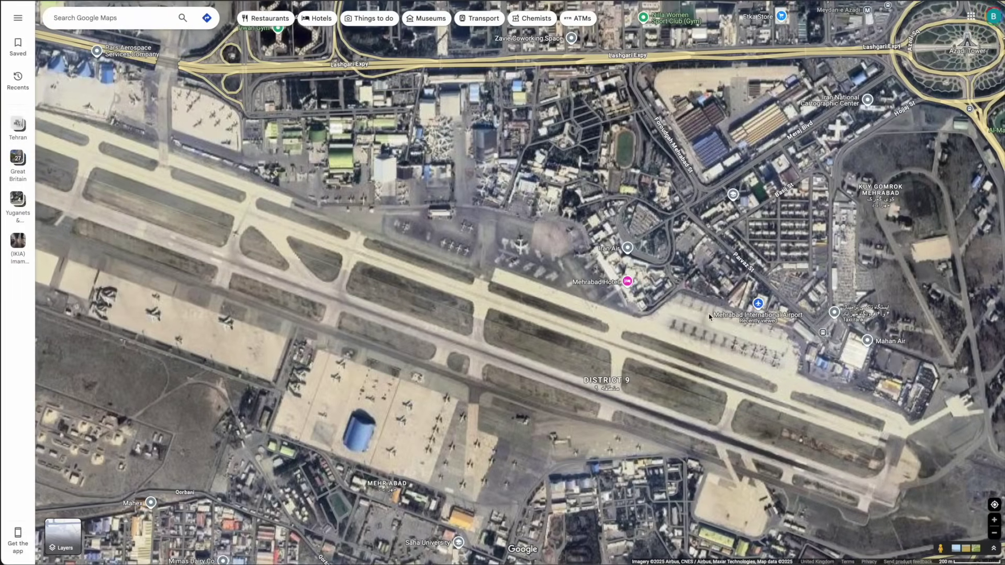
mouse_move(719, 319)
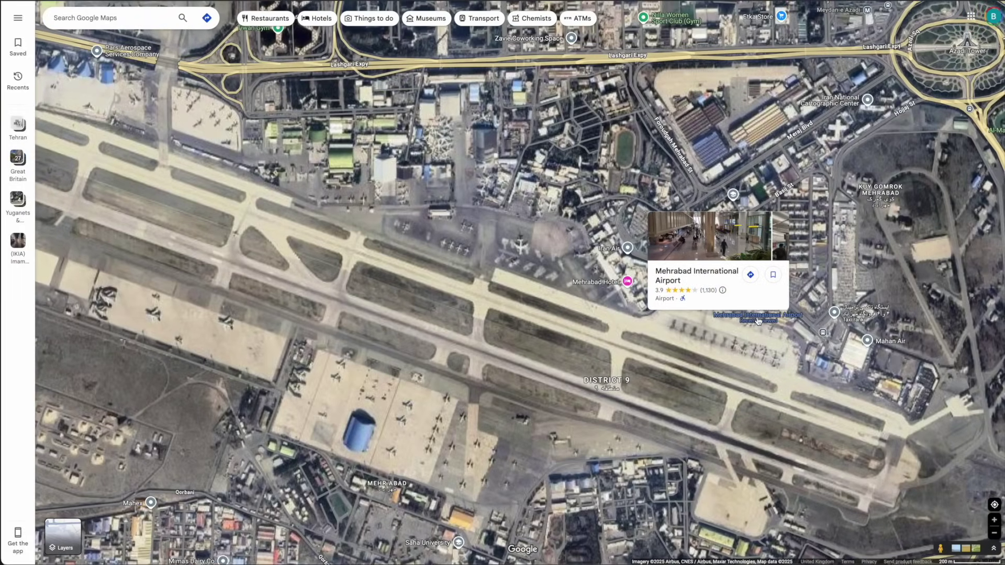
scroll(453, 117, "up", 5)
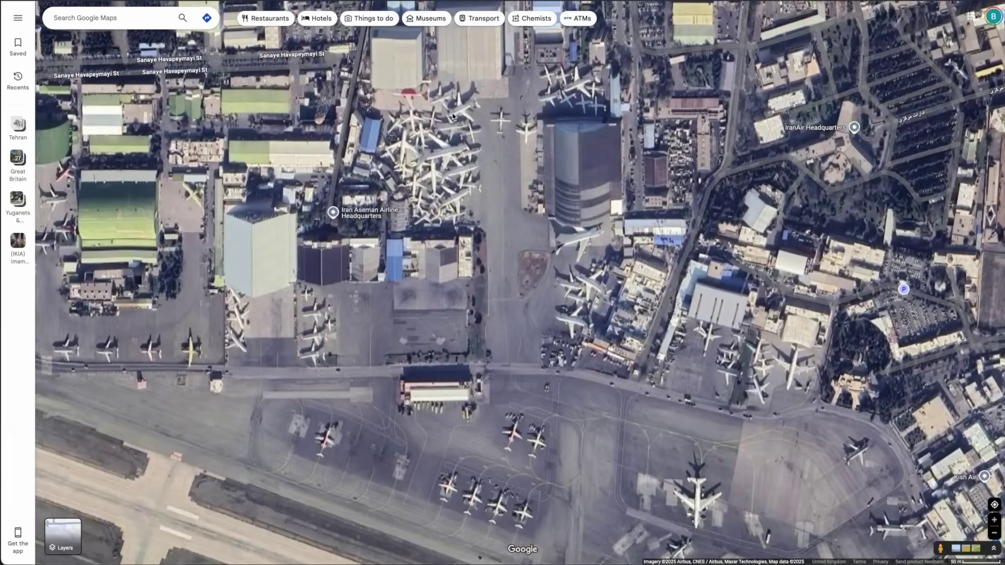
left_click_drag(453, 116, 450, 157)
scroll(450, 160, "up", 2)
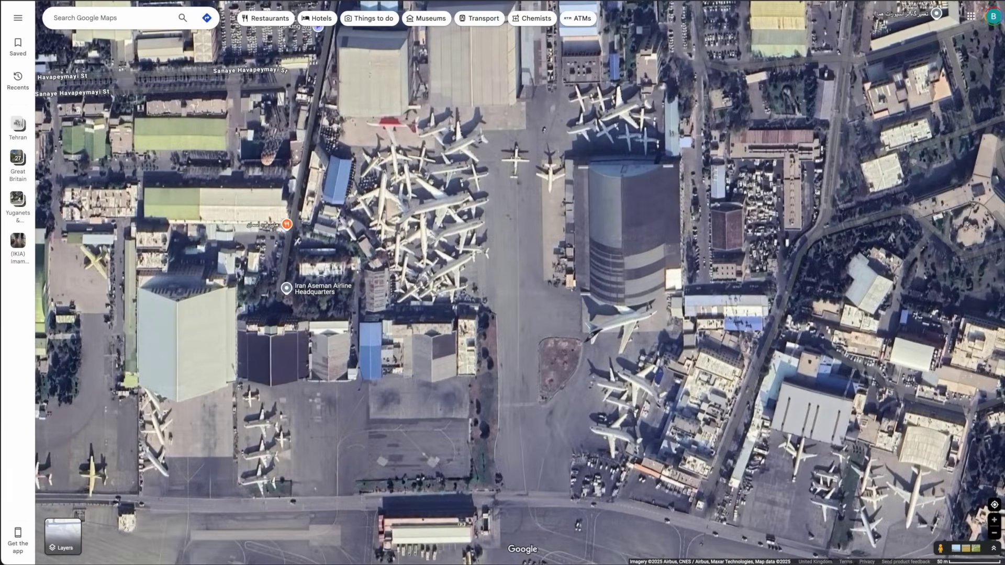
left_click_drag(371, 147, 374, 179)
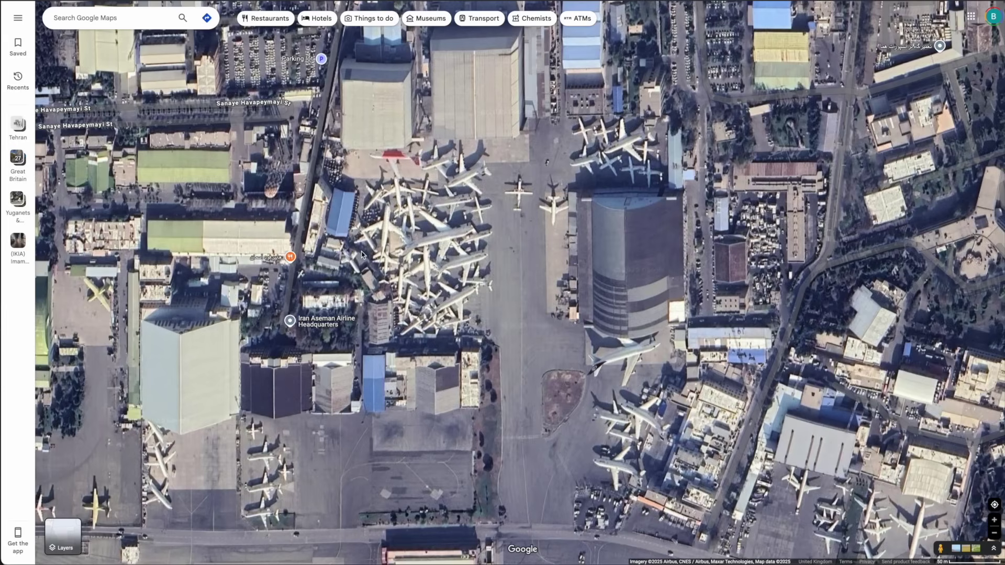
Copy the coordinates 35.69651, 51.31298 of a point at the edge of the aircraft pile
left_click(433, 209)
right_click(445, 203)
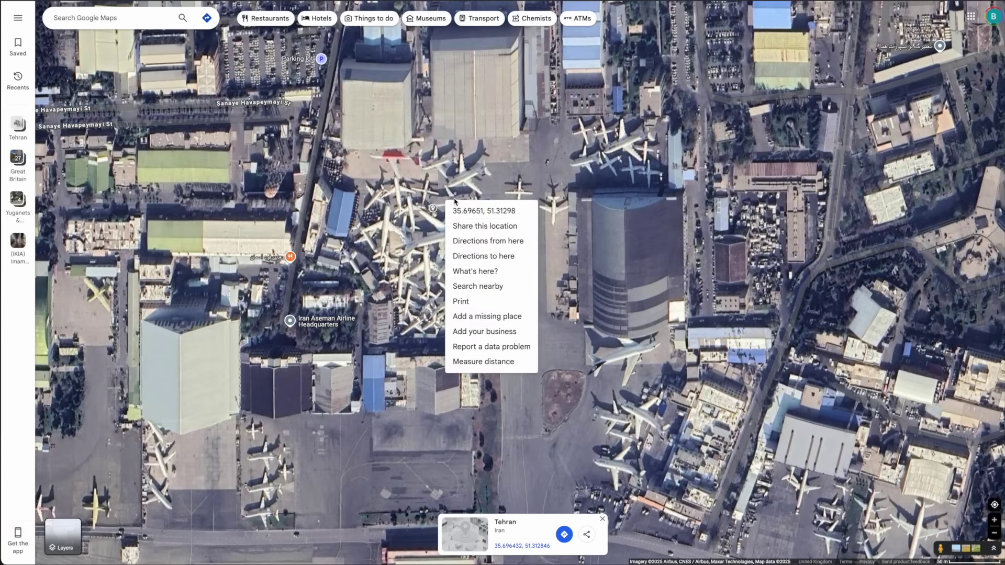
left_click(471, 209)
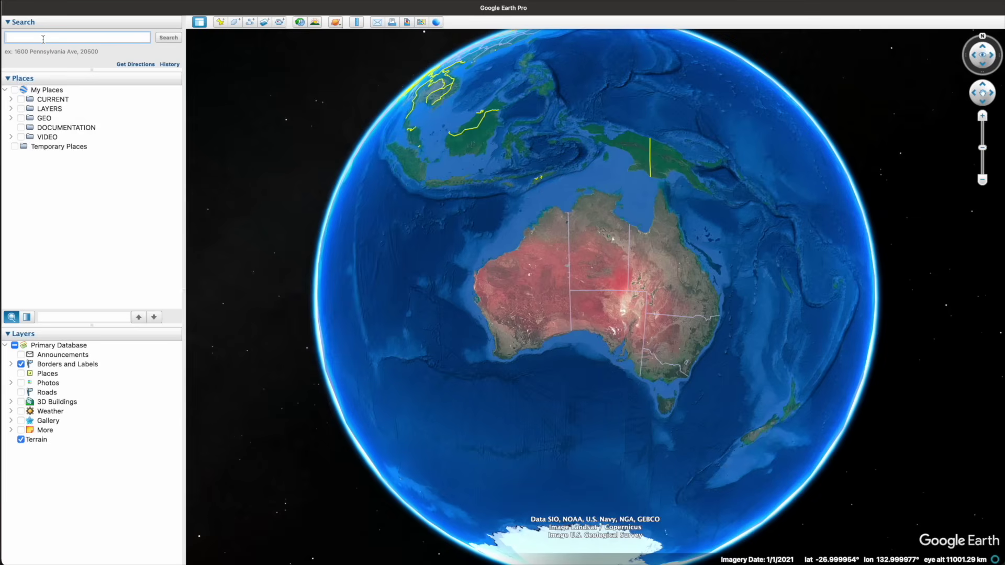
Switch to Google Earth Pro, go to the copied coordinates and turn on historical imagery
key("super+v")
key("Return")
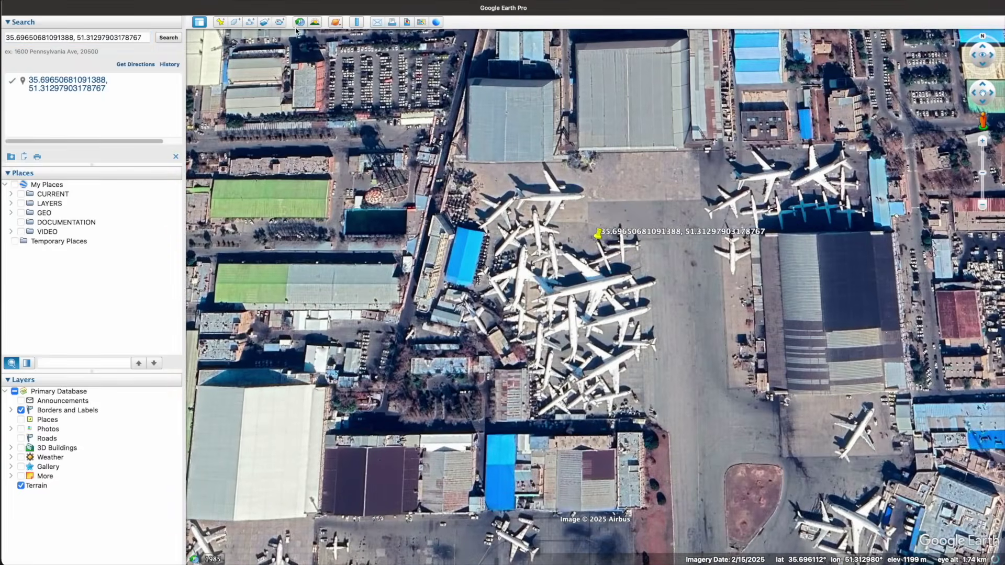
left_click(299, 23)
Step the historical imagery back one capture at a time to August 2020, comparing the parked aircraft
left_click(206, 53)
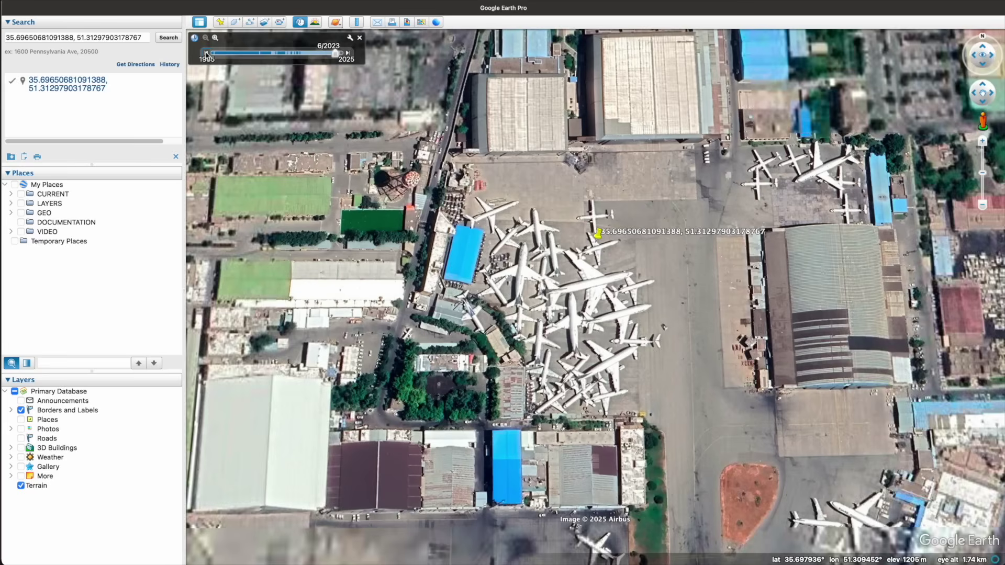
left_click(206, 53)
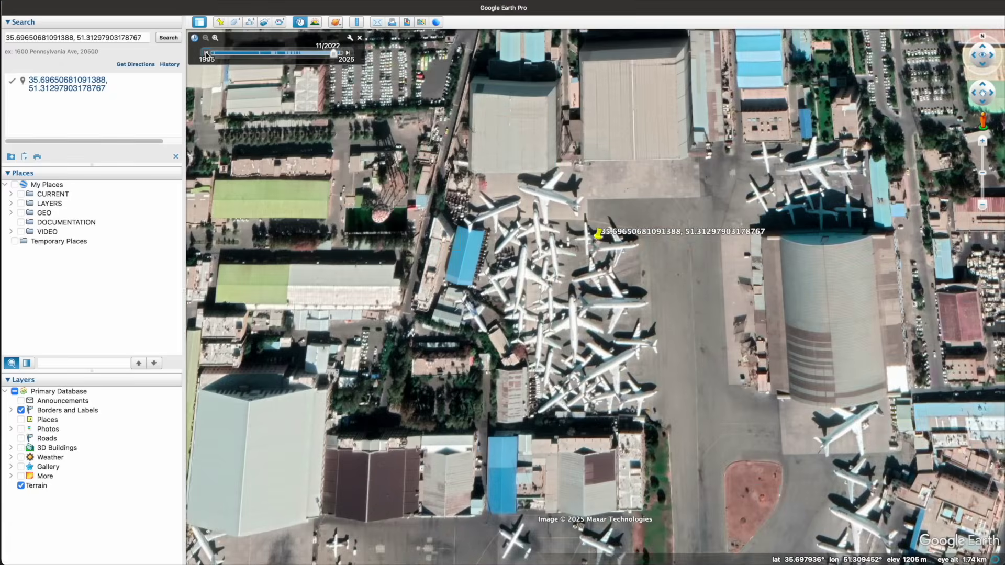
left_click(206, 53)
left_click(206, 53)
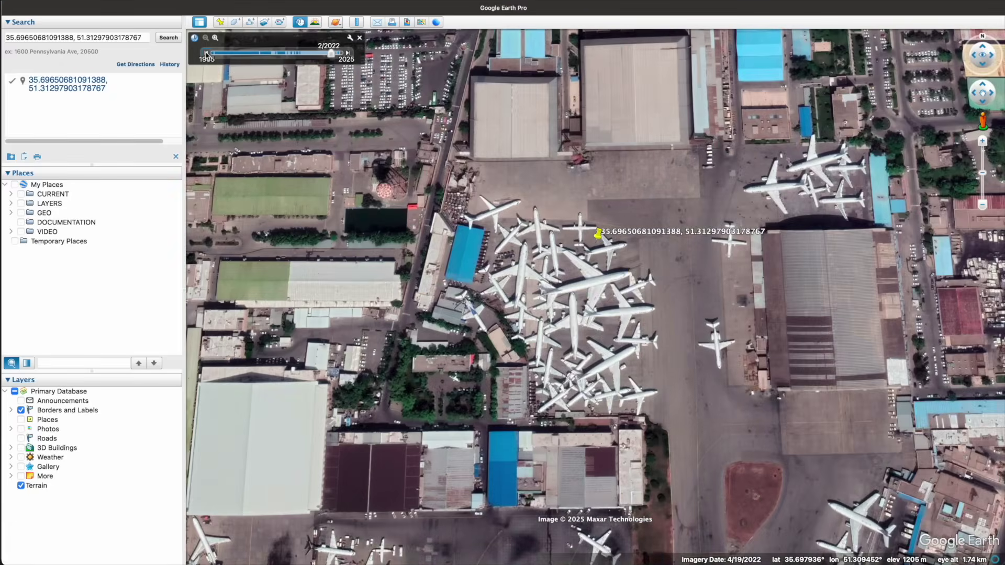
left_click(207, 53)
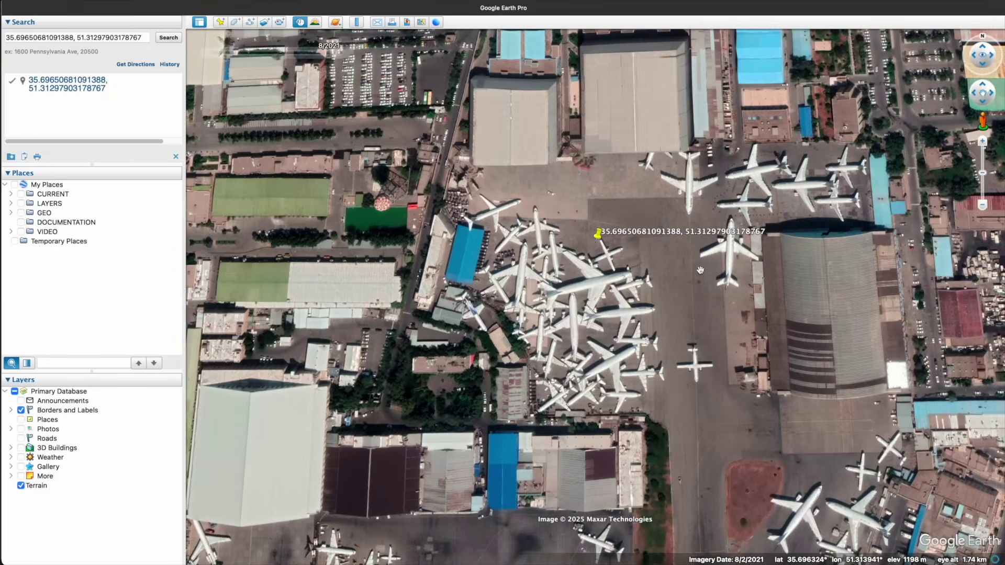
left_click(206, 53)
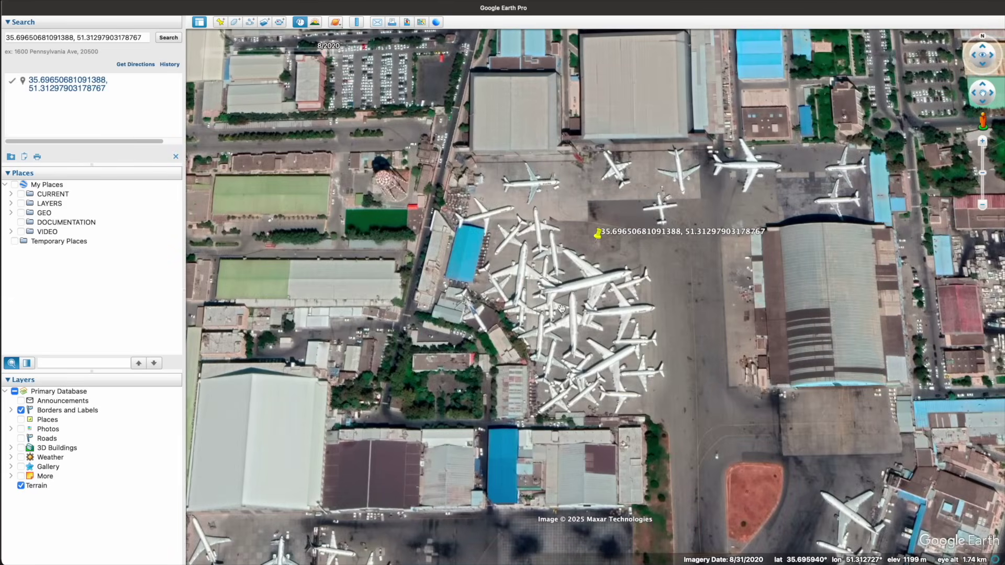
left_click(205, 53)
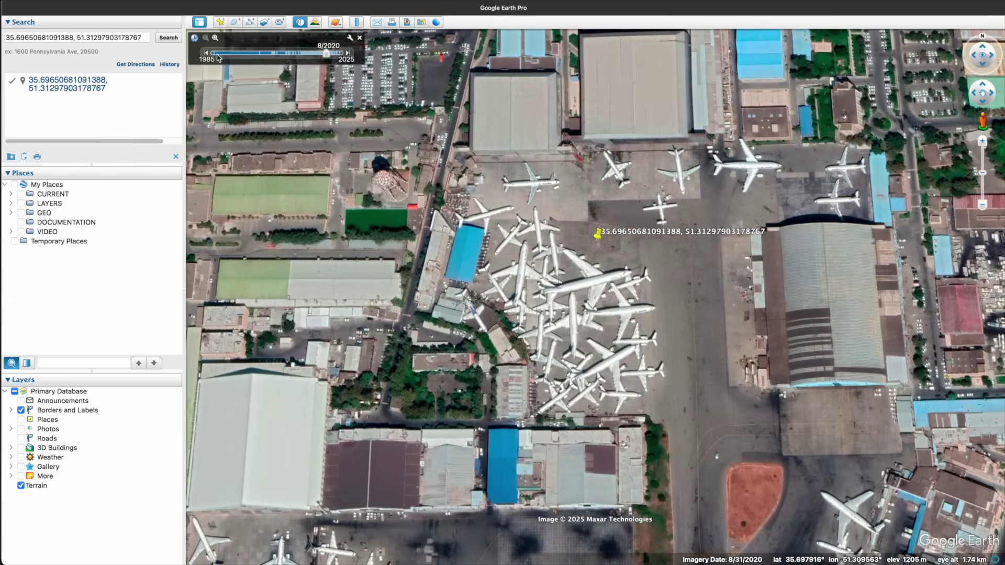
Continue back through the 2019 captures to the July 2015 imagery of the parking area
left_click(206, 53)
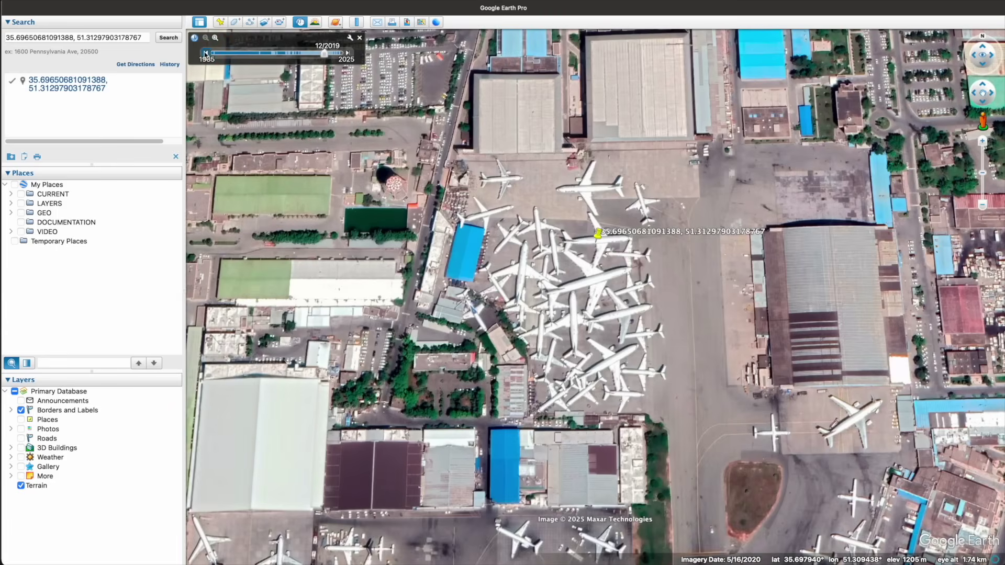
left_click(205, 53)
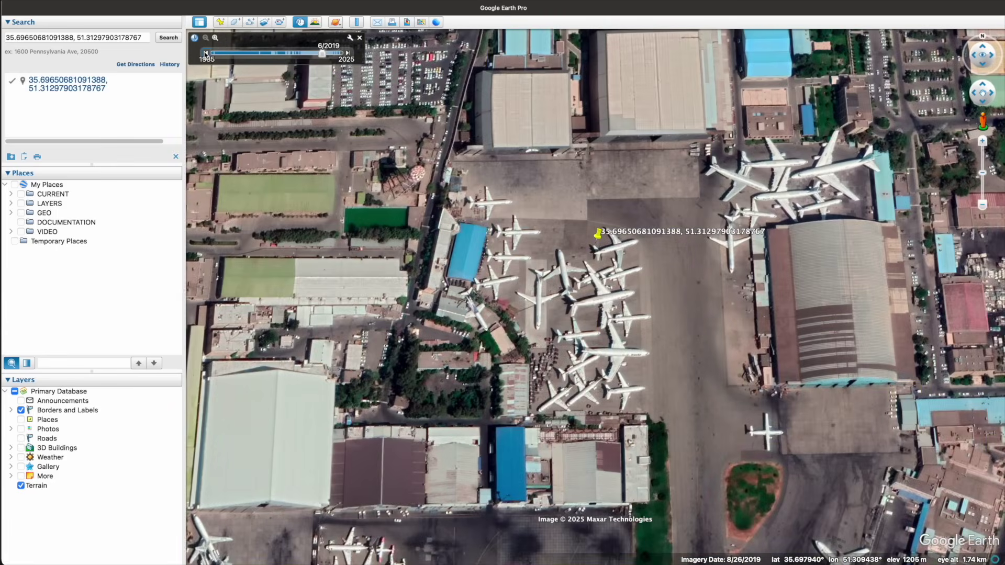
left_click(206, 53)
left_click(206, 53)
left_click(206, 53)
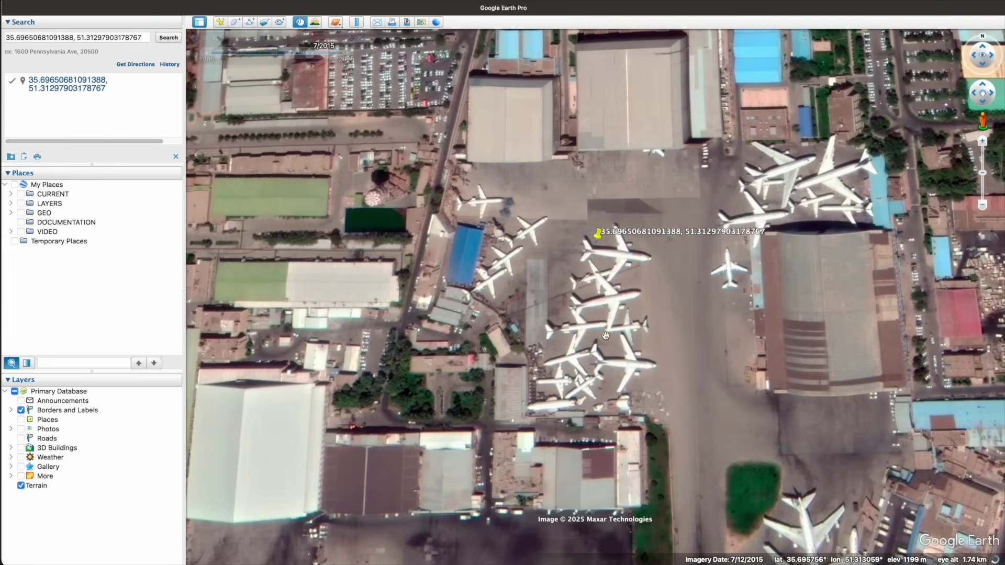
Move the imagery timeline back to April 2014 and February 2013, and return forward to May 2014
left_click_drag(310, 55, 306, 56)
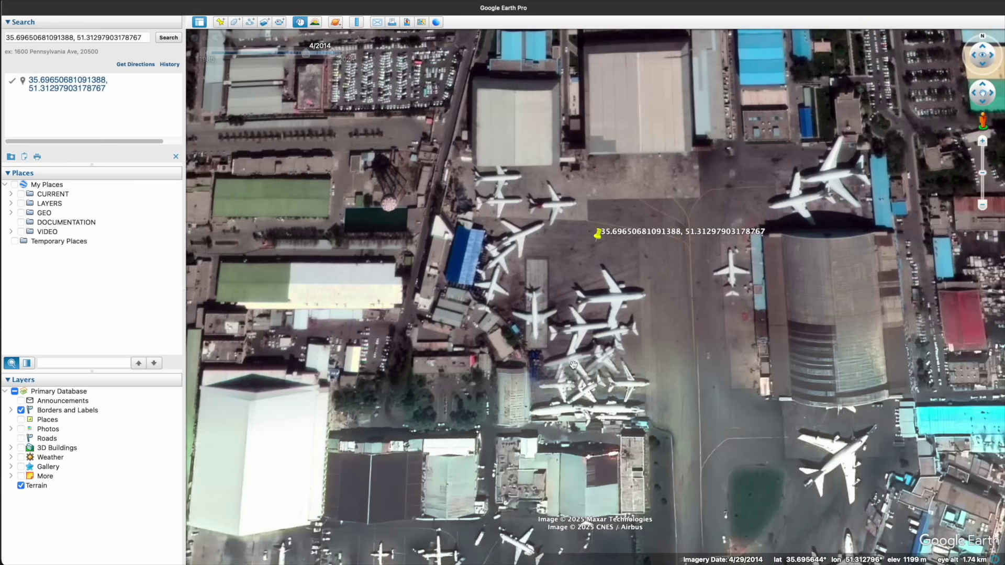
left_click_drag(307, 55, 302, 52)
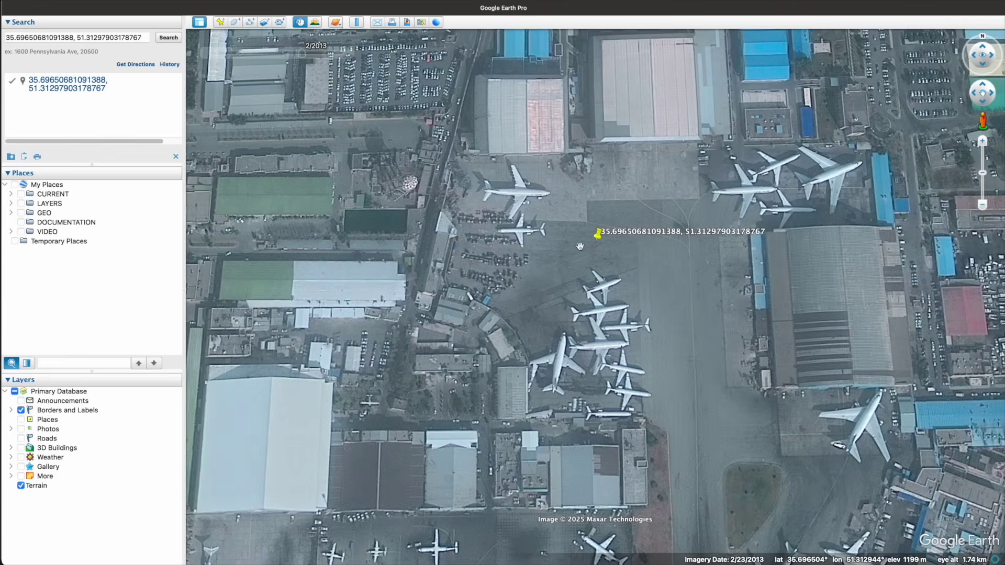
mouse_move(348, 56)
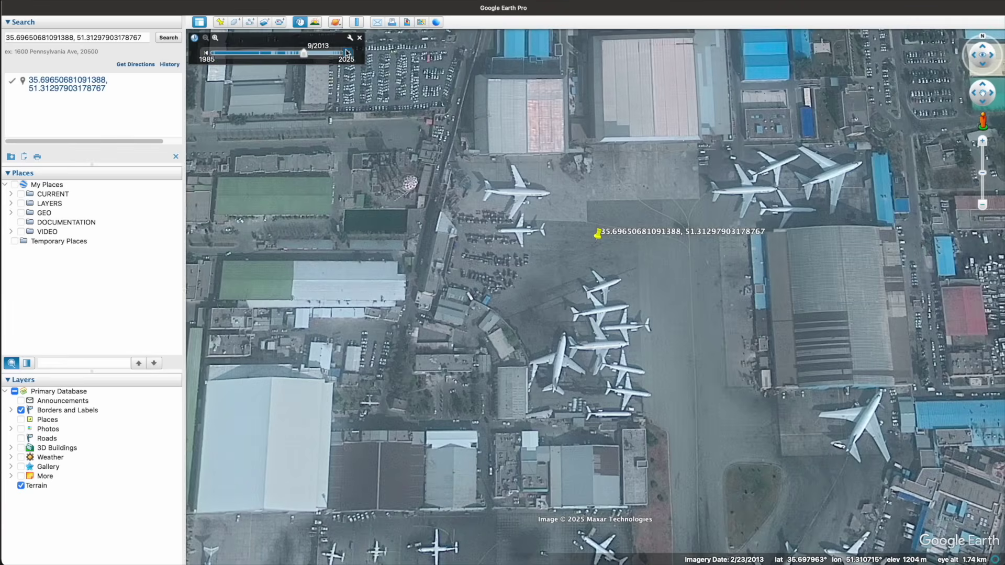
left_click(347, 52)
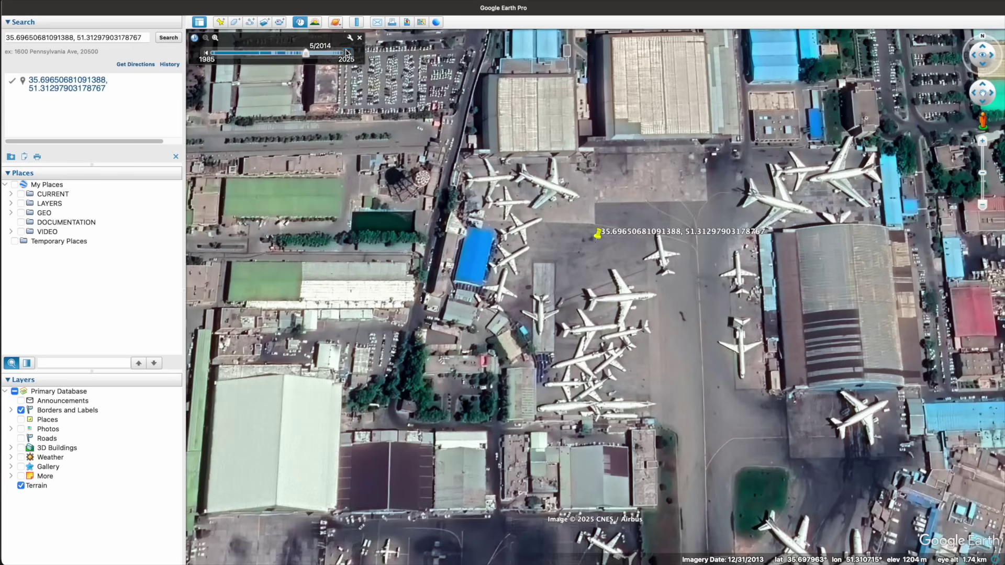
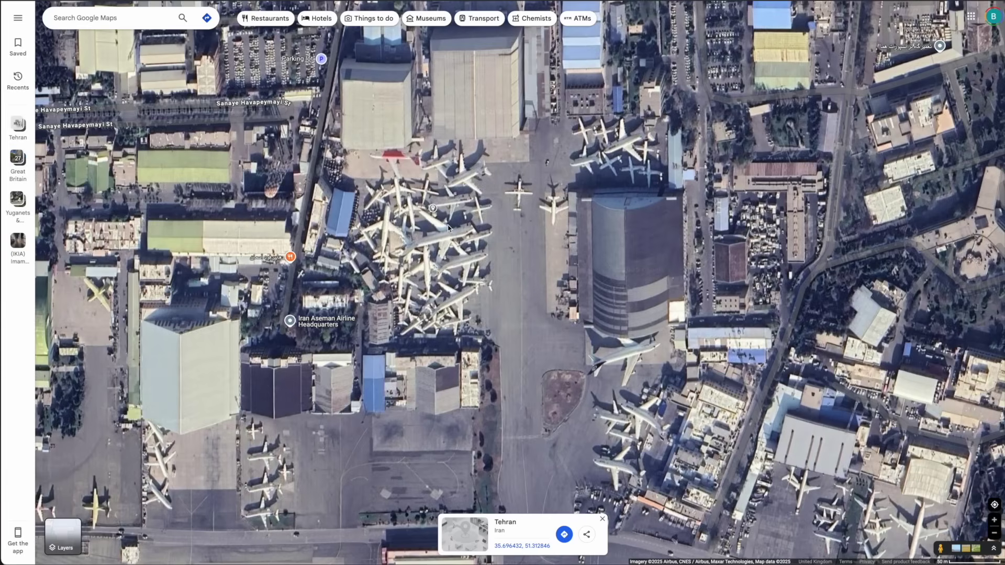
Dismiss the place card and examine the jumbled aircraft between the hangars in the satellite view
left_click(602, 518)
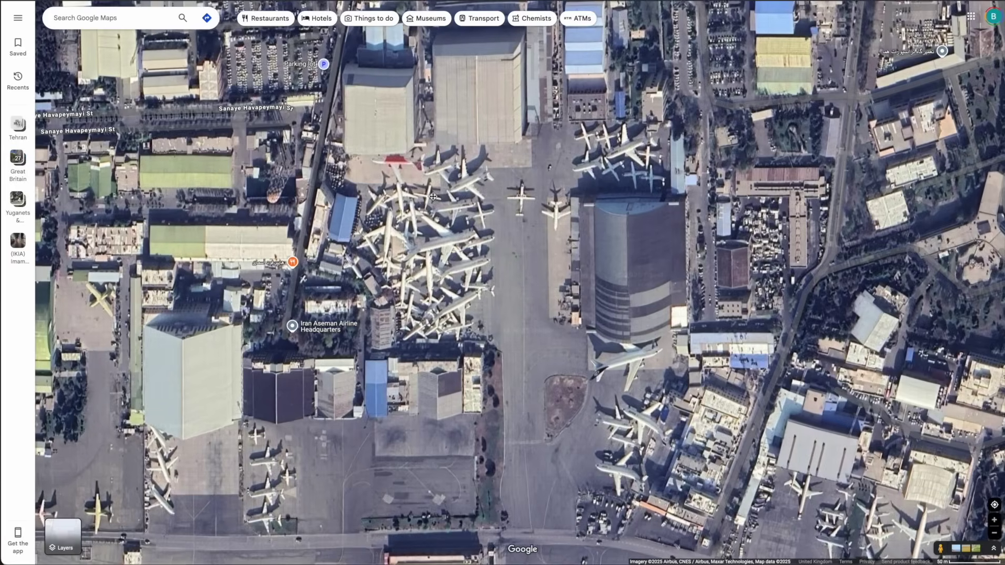
left_click_drag(430, 193, 452, 225)
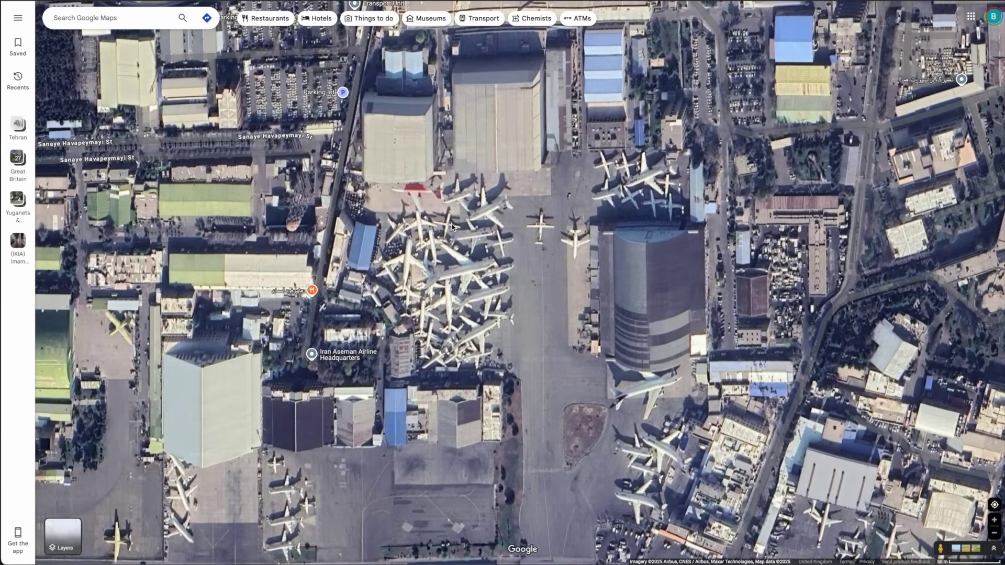
left_click_drag(407, 173, 425, 227)
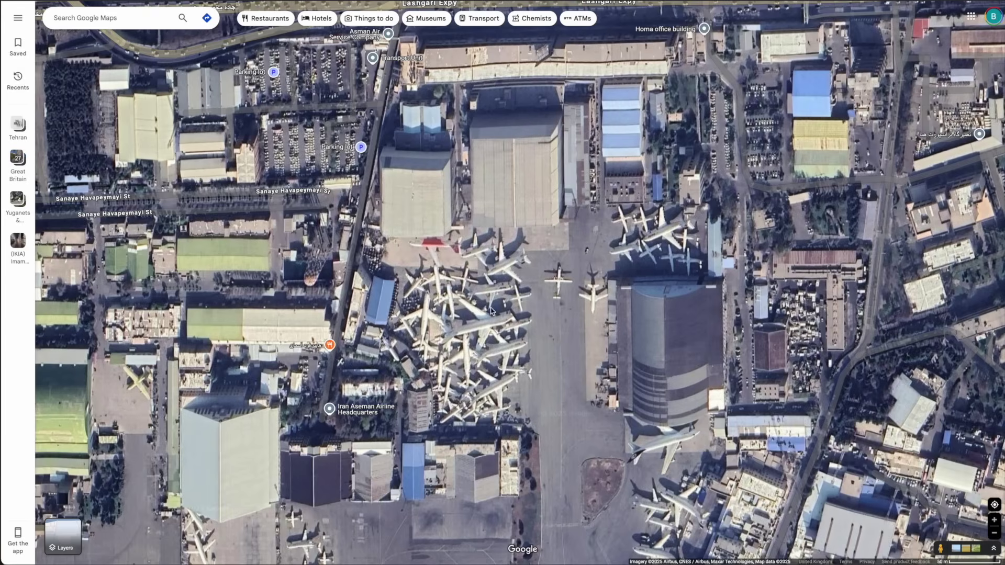
left_click(434, 299)
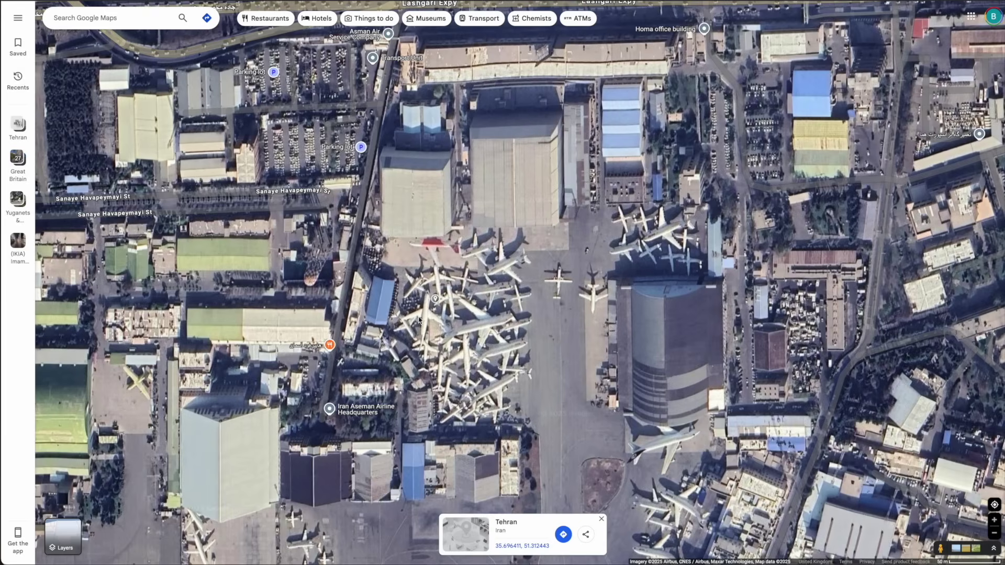
left_click(601, 518)
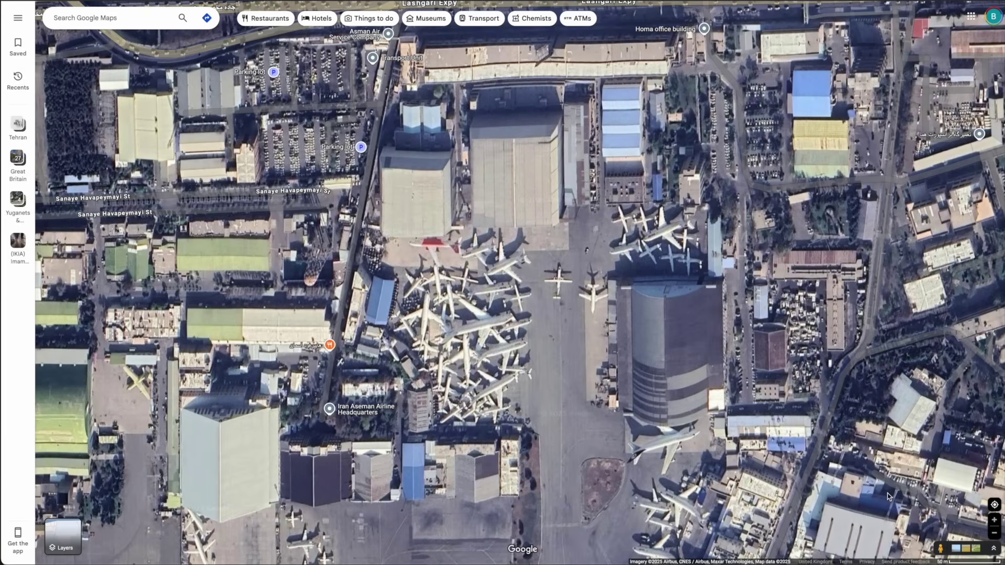
Show the Street View coverage around the airport and open the photo sphere beside the blue-and-white roofed building north of the parked aircraft
left_click(938, 547)
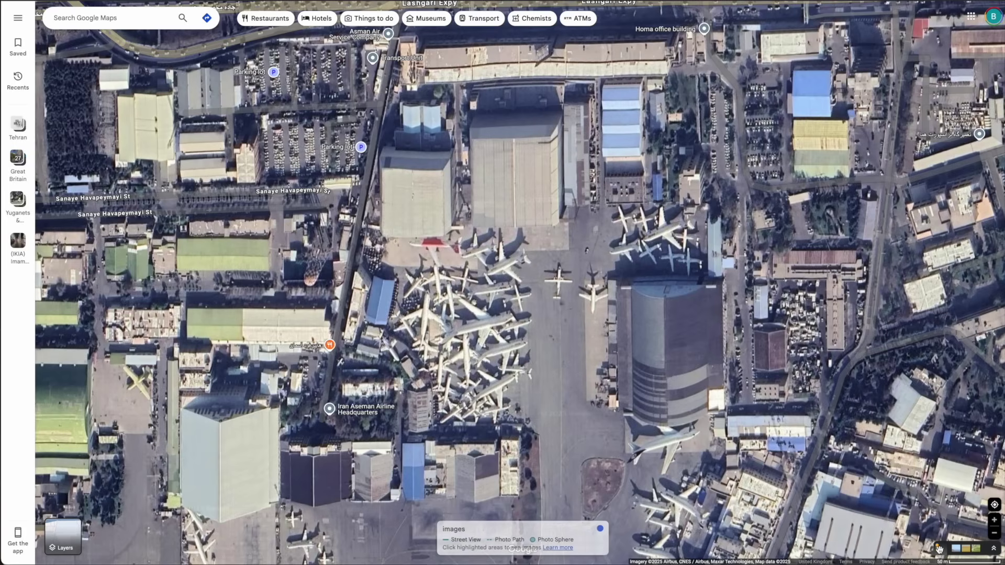
scroll(531, 285, "down", 3)
left_click_drag(330, 131, 339, 168)
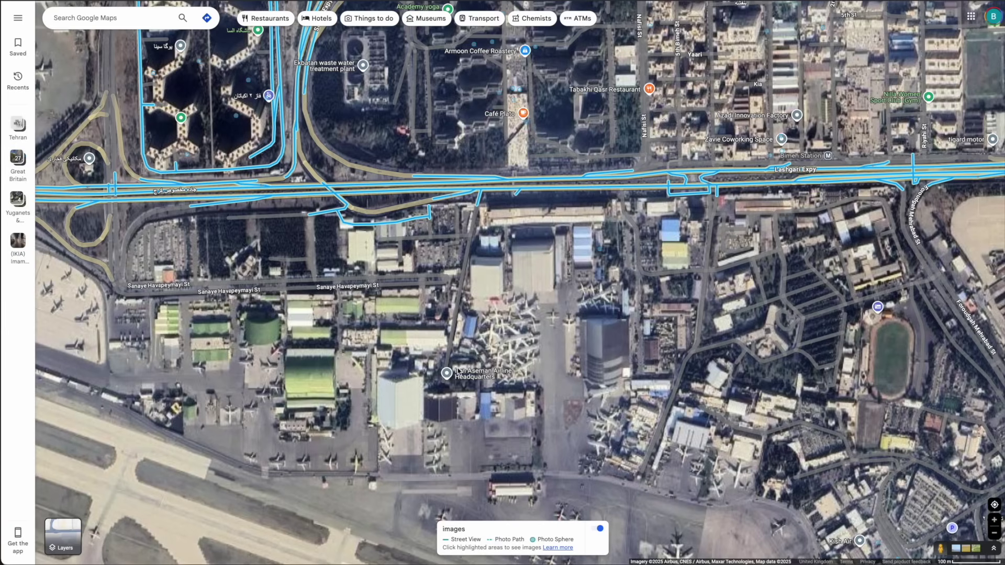
scroll(607, 254, "up", 5)
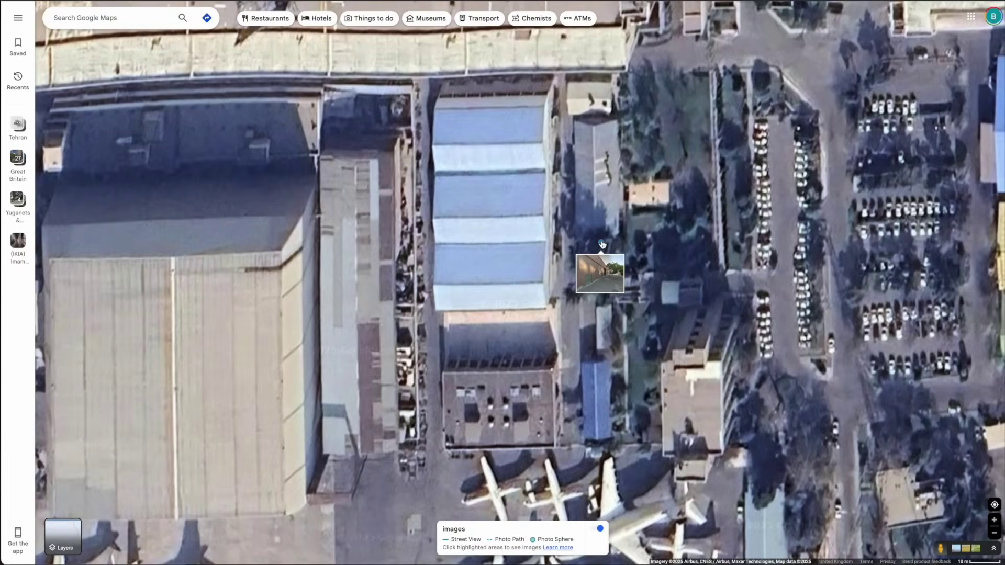
left_click(602, 244)
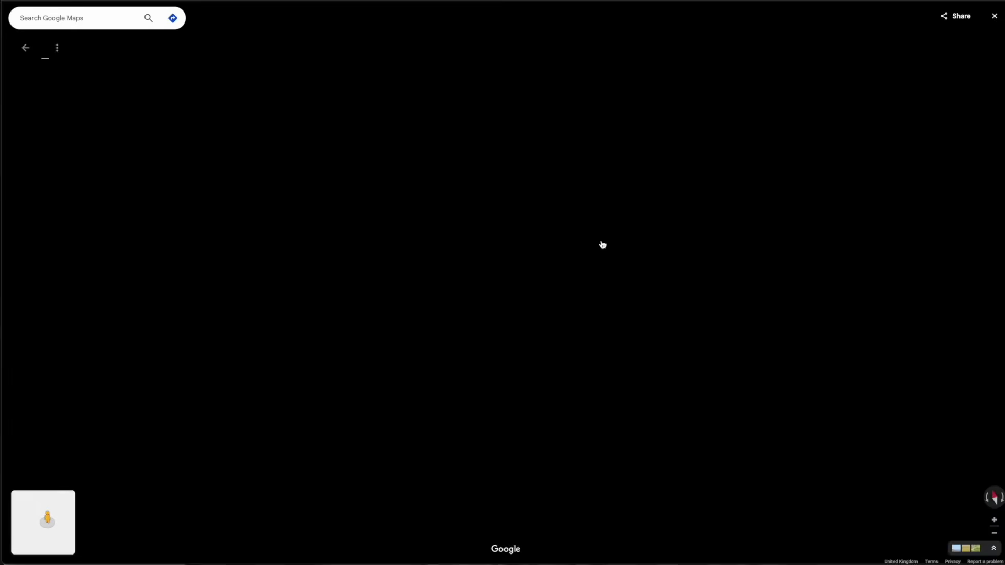
Look around the August 2022 photo sphere and inspect the IranAir airliner and the tail marked BB close up
left_click_drag(722, 280, 443, 285)
left_click_drag(772, 283, 472, 278)
left_click_drag(874, 280, 710, 255)
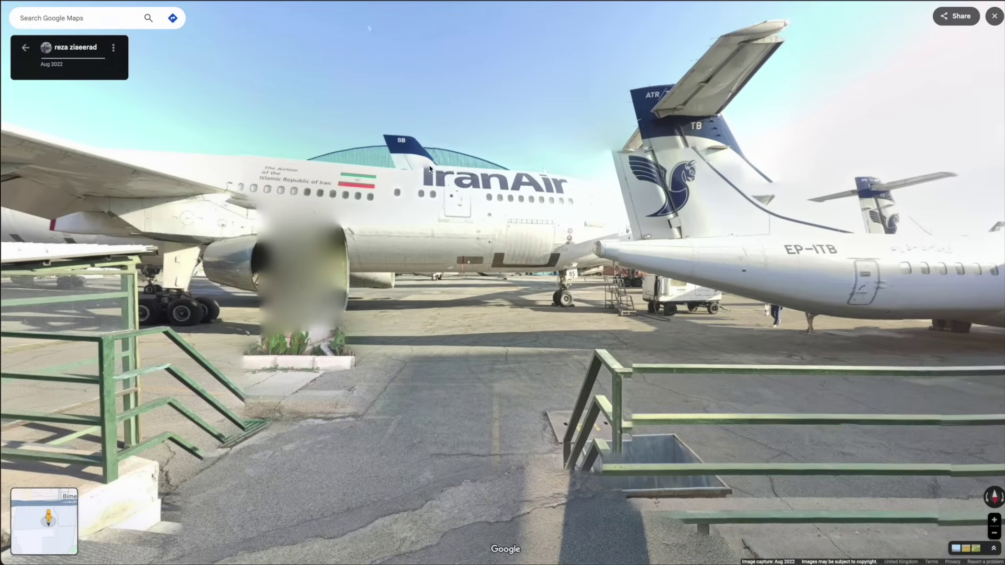
left_click_drag(667, 266, 321, 237)
left_click_drag(630, 246, 826, 237)
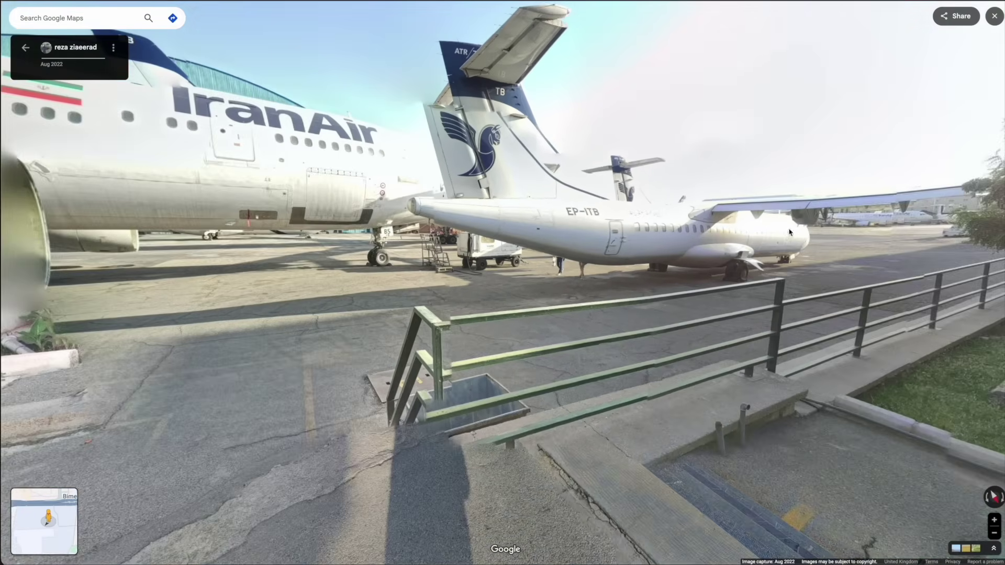
key("Down")
scroll(398, 151, "up", 3)
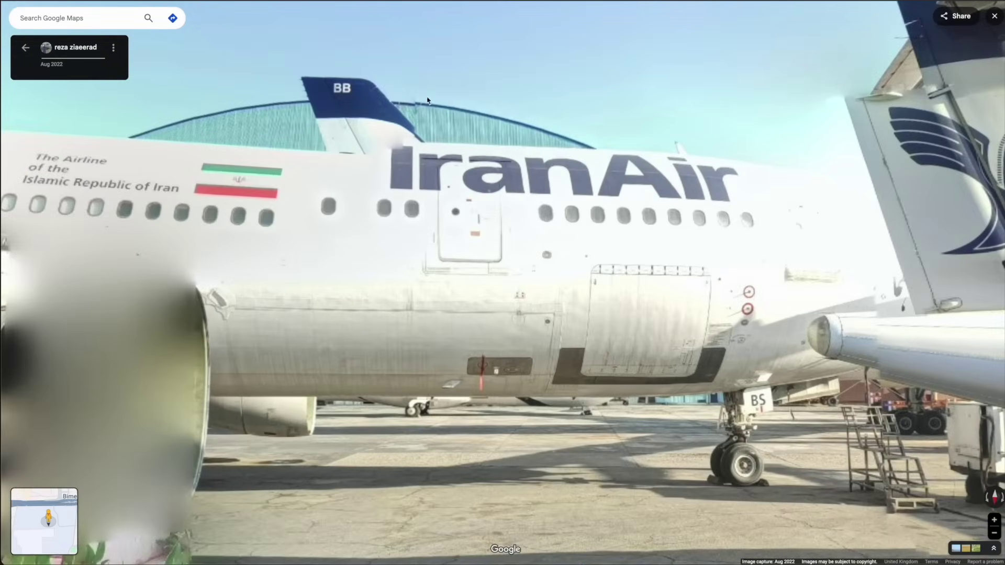
scroll(505, 247, "down", 3)
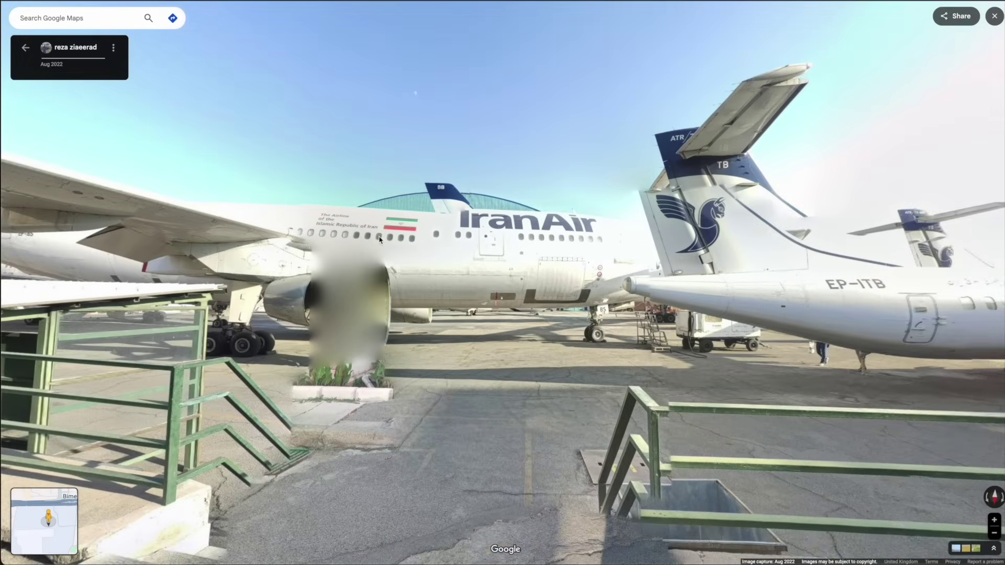
Survey the rest of the photo sphere, from the garden and airliner wing past turboprop EP-ITB to the alley between brick buildings
left_click_drag(383, 251, 704, 217)
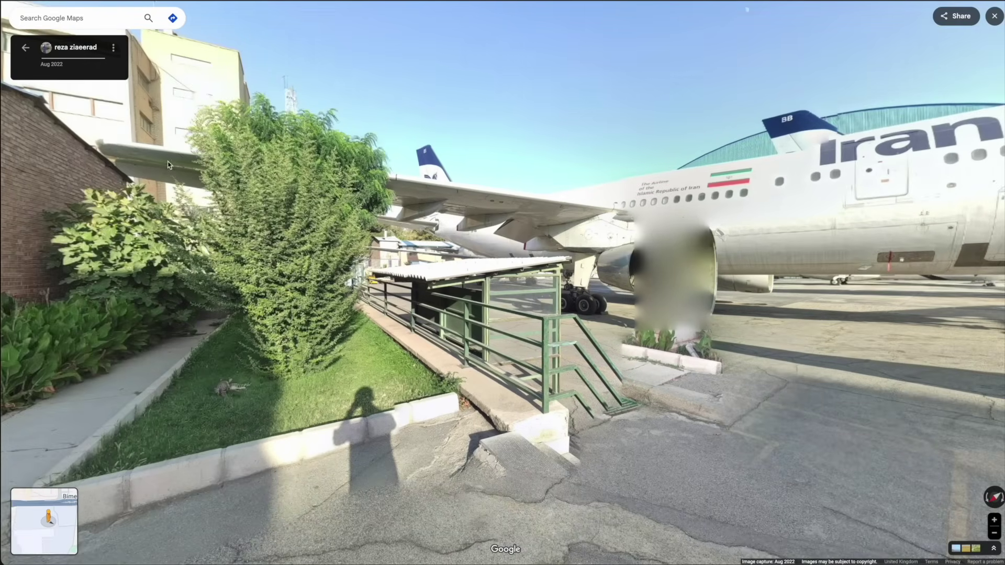
key("Right")
key("Right")
key("Right")
key("Right")
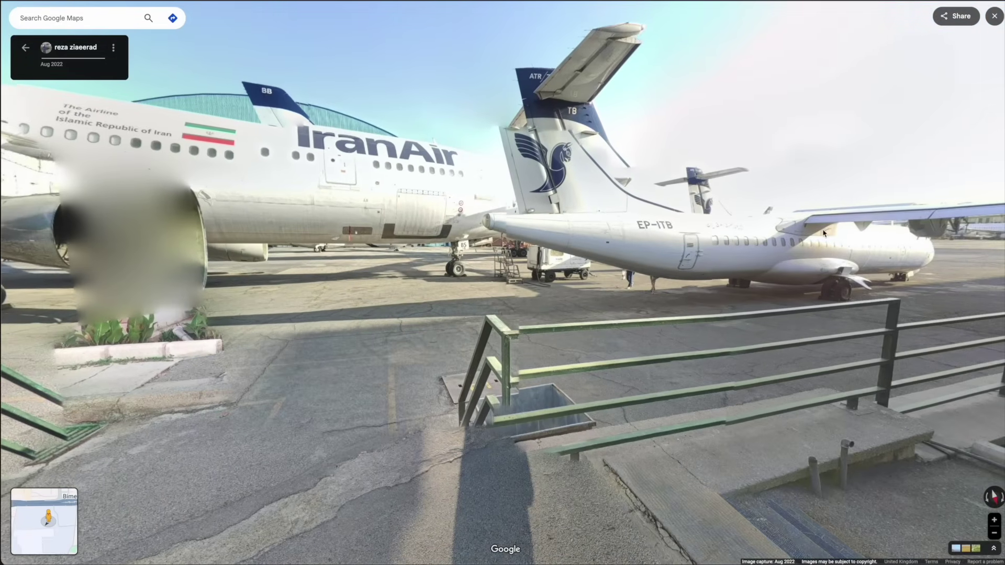
key("Right")
key("Right")
left_click_drag(598, 206, 837, 212)
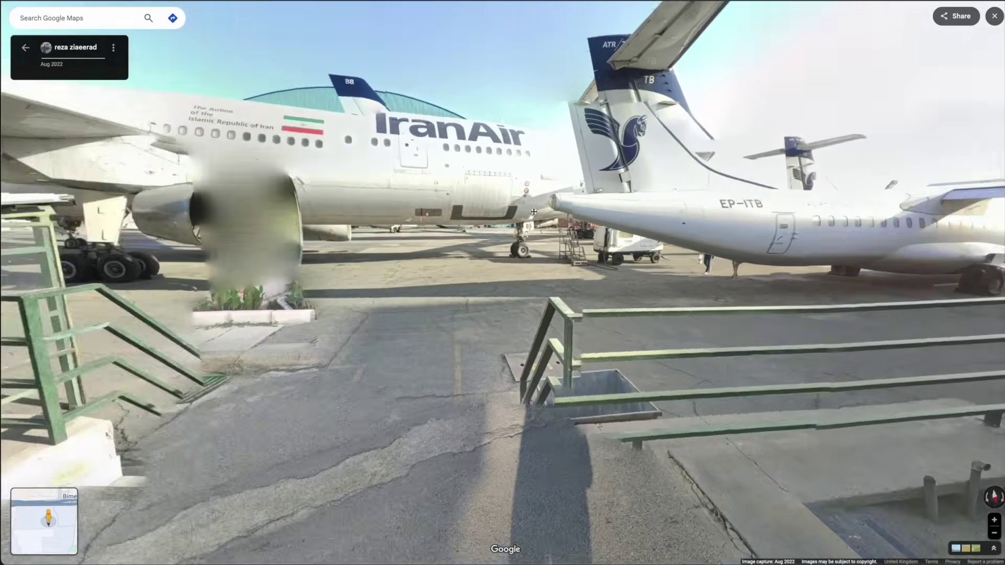
left_click_drag(345, 211, 636, 213)
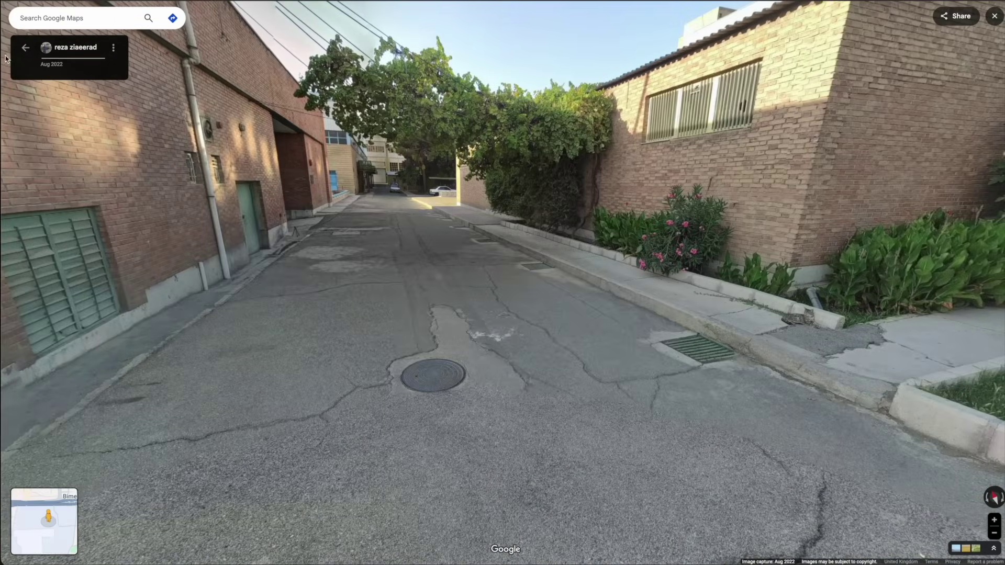
Return to the map to check the photo sphere's location, and reopen the sphere
left_click(24, 50)
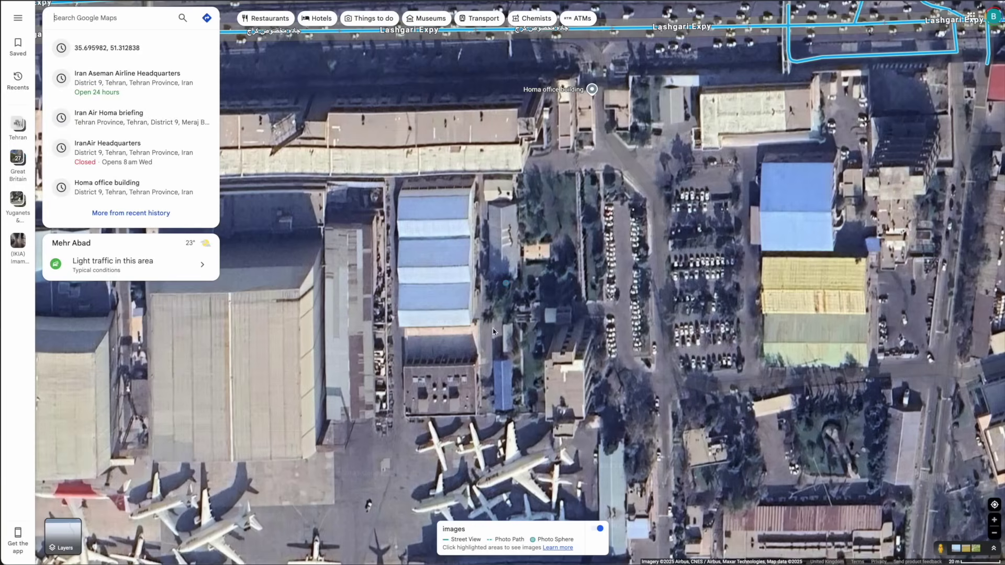
left_click(505, 284)
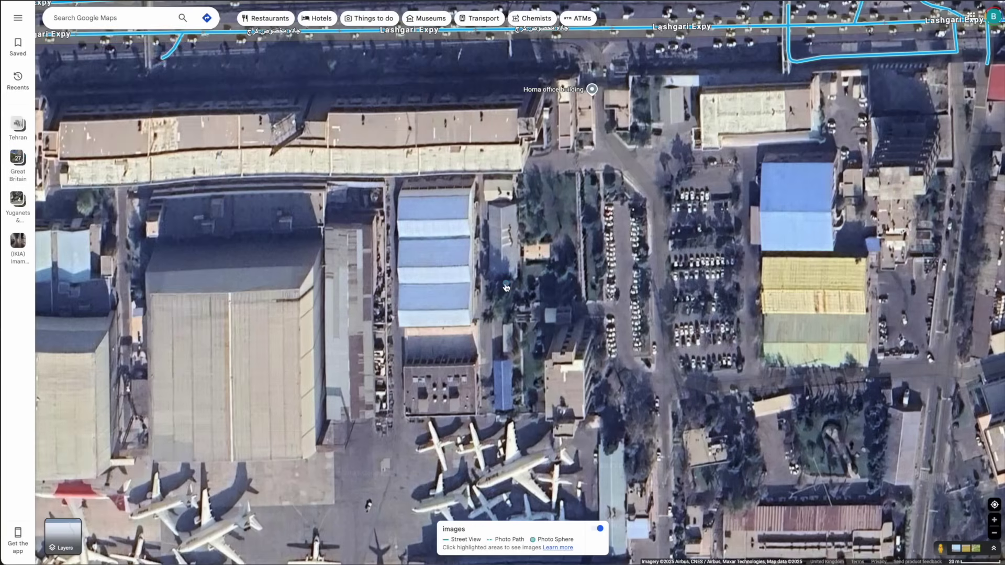
left_click_drag(131, 306, 358, 280)
Switch to Google Earth Pro, set the imagery to February 2025 and face the aircraft stand from the photo sphere's side
key("super+Tab")
scroll(483, 241, "down", 3)
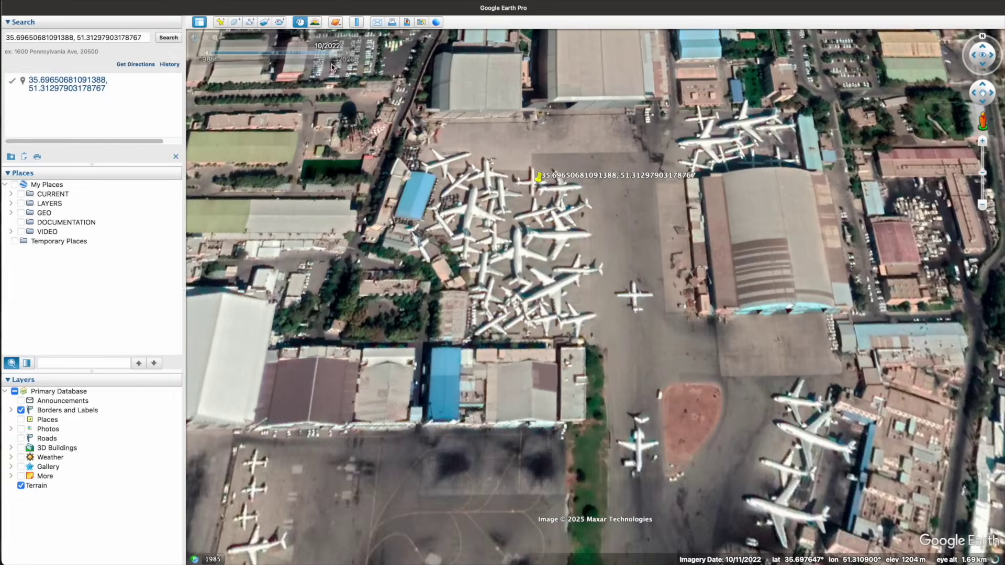
left_click_drag(334, 54, 342, 54)
scroll(743, 71, "up", 5)
left_click_drag(743, 70, 889, 200)
left_click_drag(633, 277, 795, 272)
left_click_drag(492, 199, 509, 211)
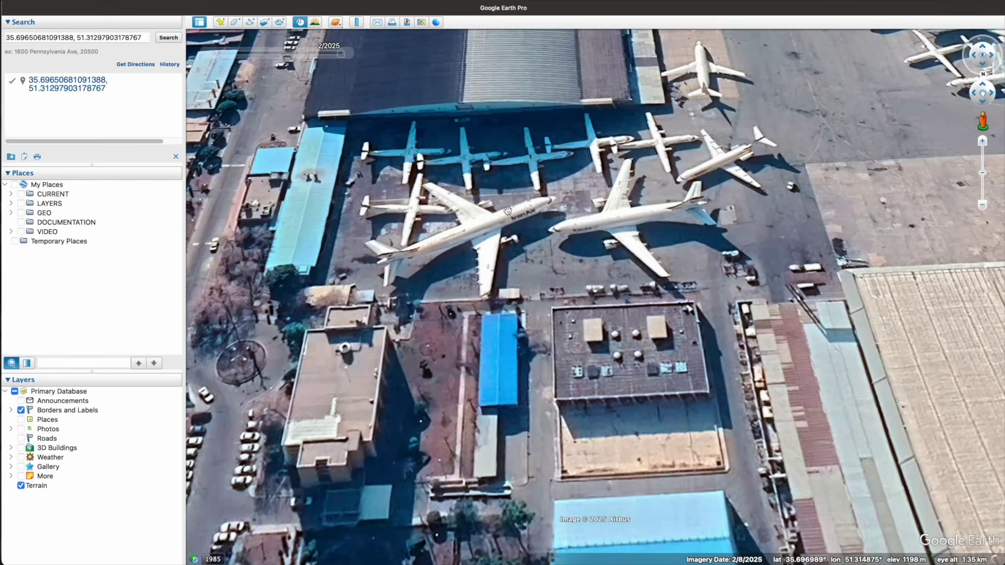
Hide the sidebar and set the historical imagery to August 2022 to match the photo sphere's capture date
left_click(199, 21)
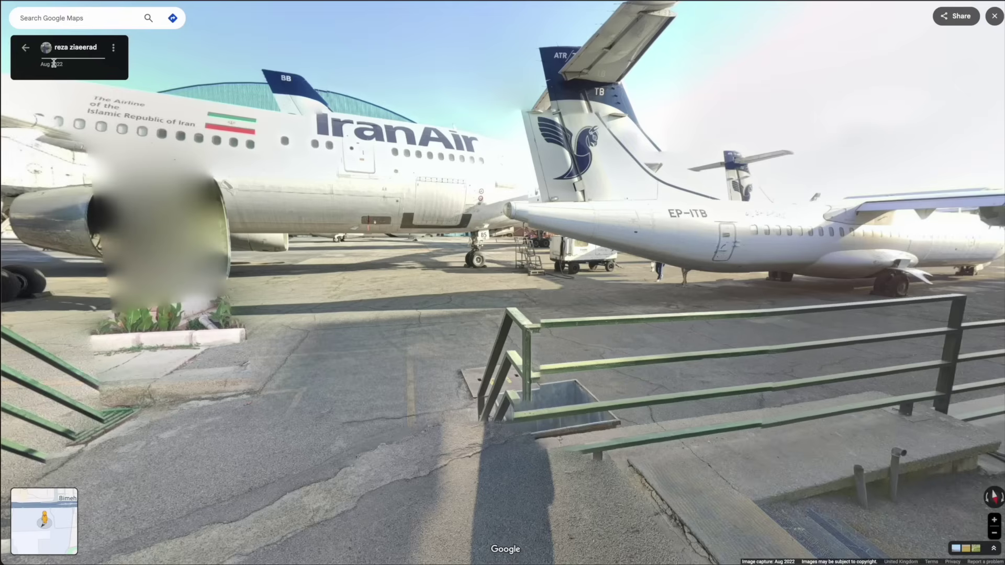
double_click(54, 63)
left_click(58, 64)
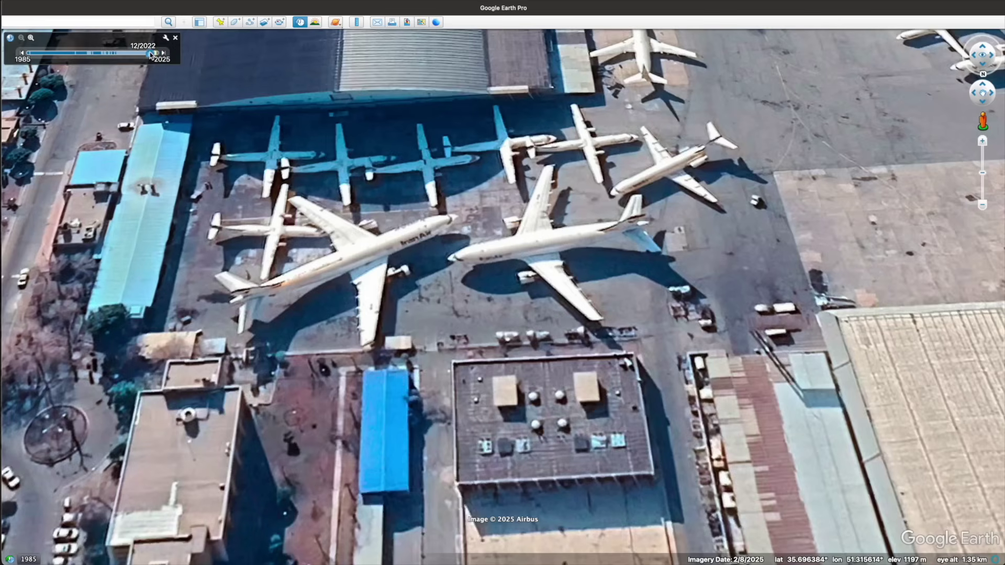
left_click_drag(151, 55, 148, 54)
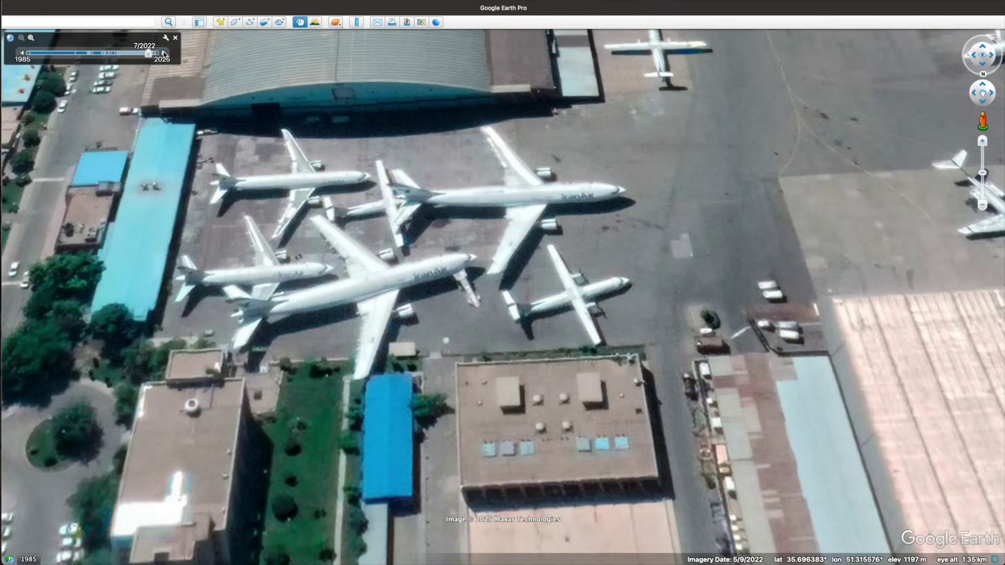
left_click(164, 54)
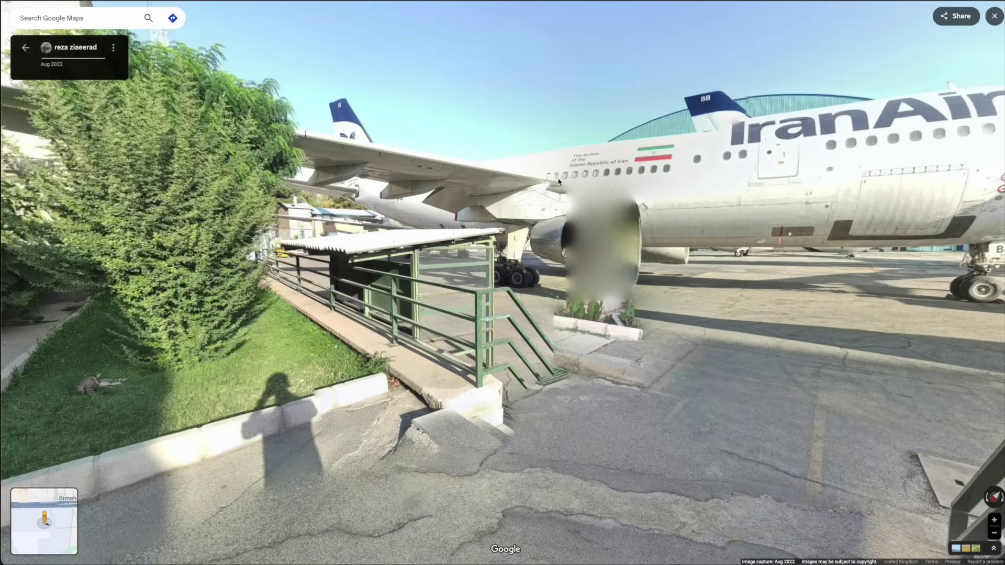
Compare the photo sphere's aircraft with the August 2022 imagery, tilting the 3D view towards the large arched hangar
left_click_drag(557, 182, 651, 183)
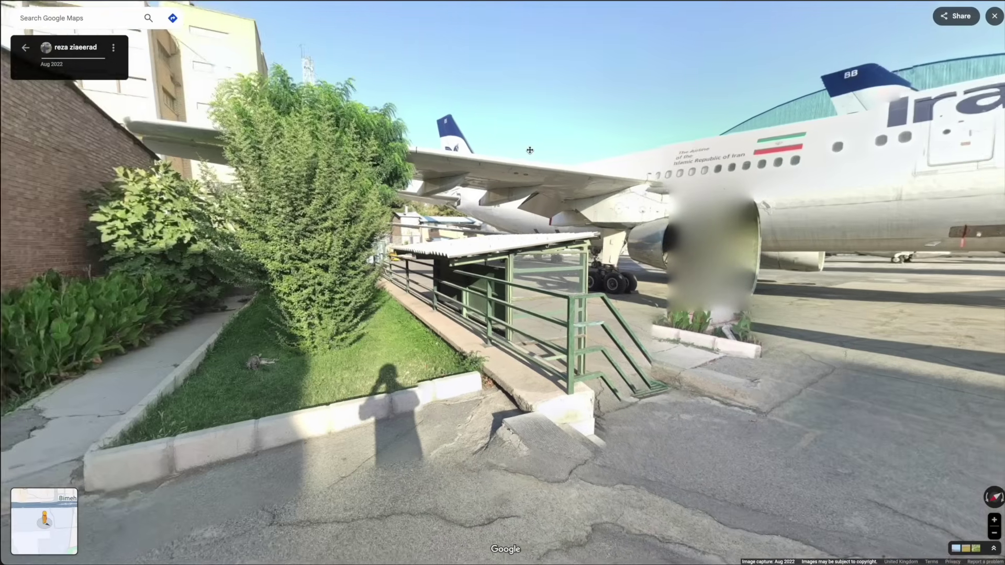
left_click(530, 260)
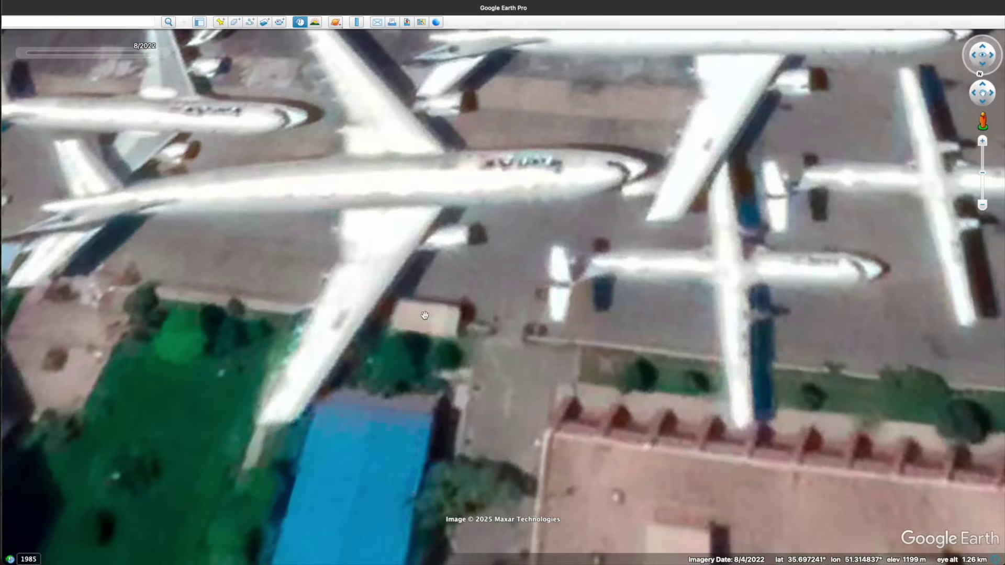
mouse_move(498, 323)
left_mouse_down()
mouse_move(551, 534)
mouse_move(484, 220)
left_mouse_up()
left_click_drag(409, 114, 394, 147)
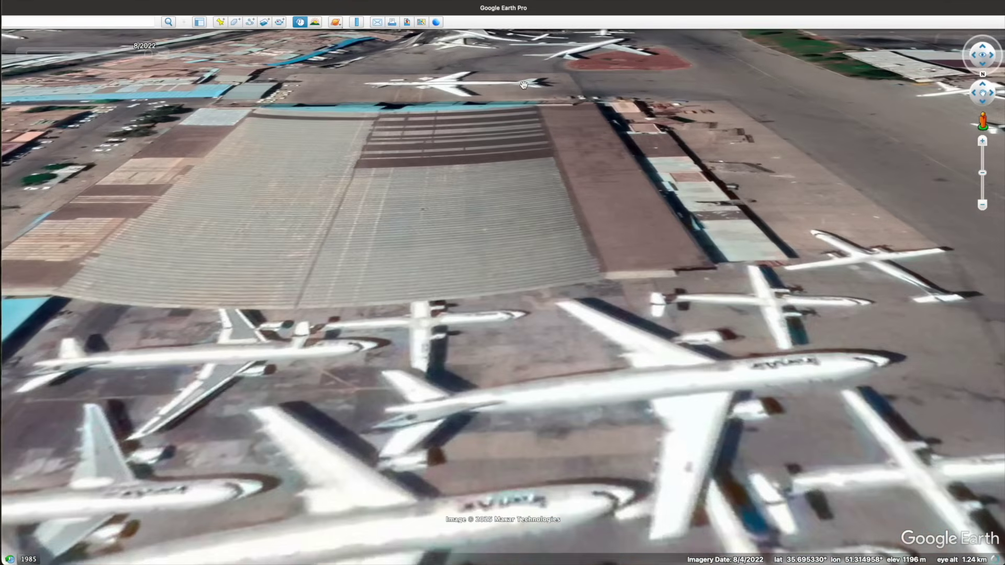
scroll(446, 106, "down", 3)
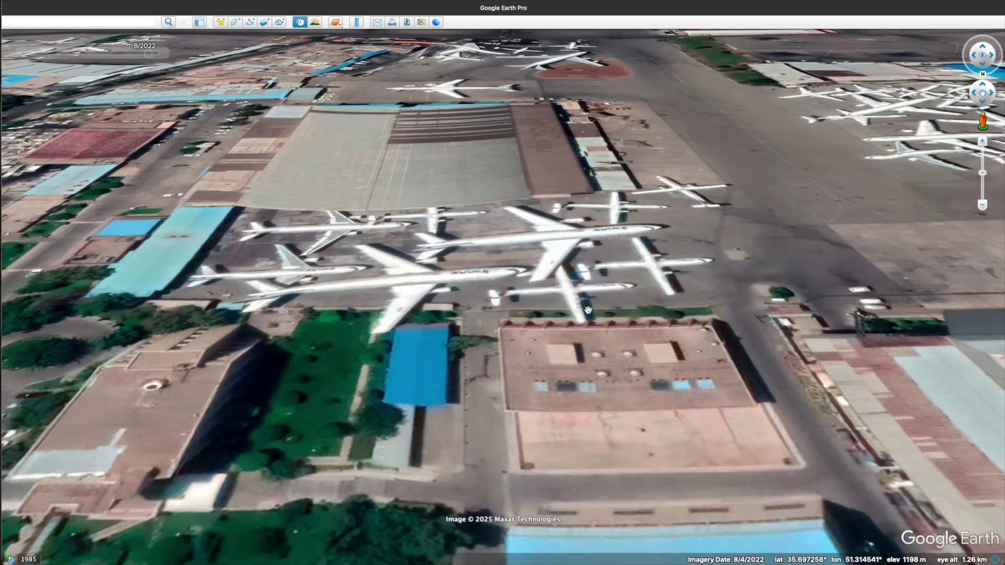
Inspect the aircraft parked across the apron beyond turboprop EP-ITB in the photo sphere, and the brick building beside it
left_click_drag(590, 283, 706, 296)
left_click_drag(573, 326, 560, 345)
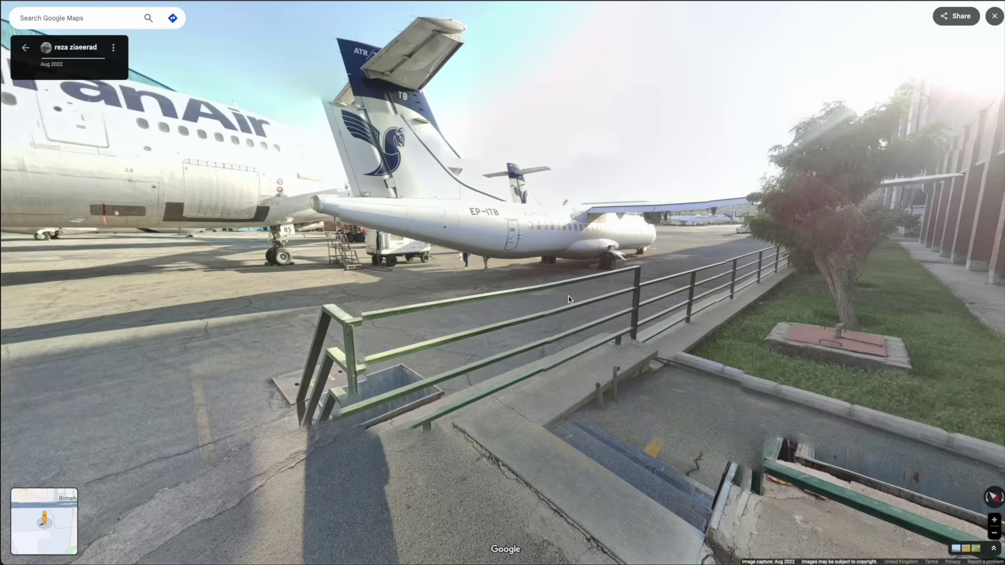
scroll(576, 225, "up", 10)
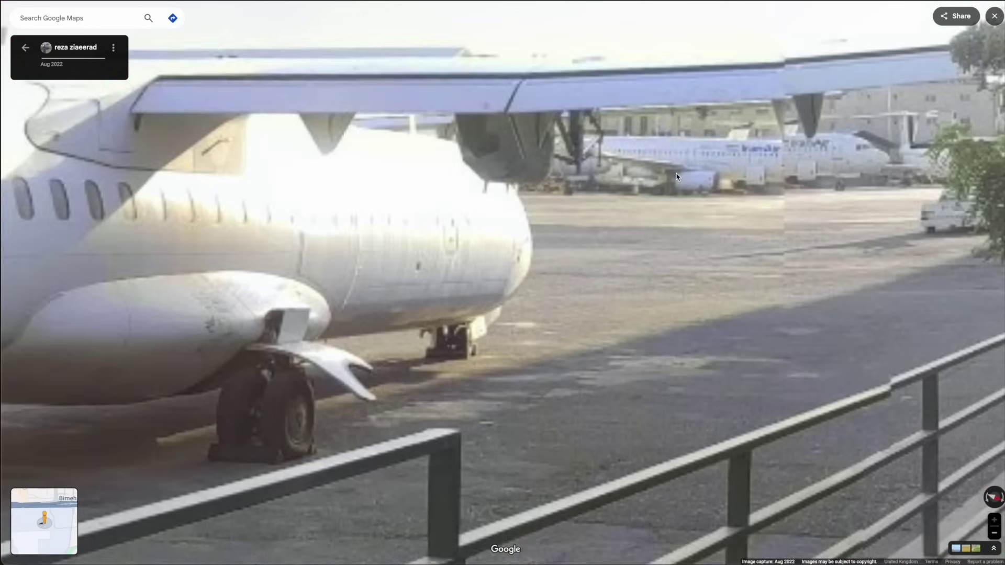
left_click_drag(667, 177, 457, 210)
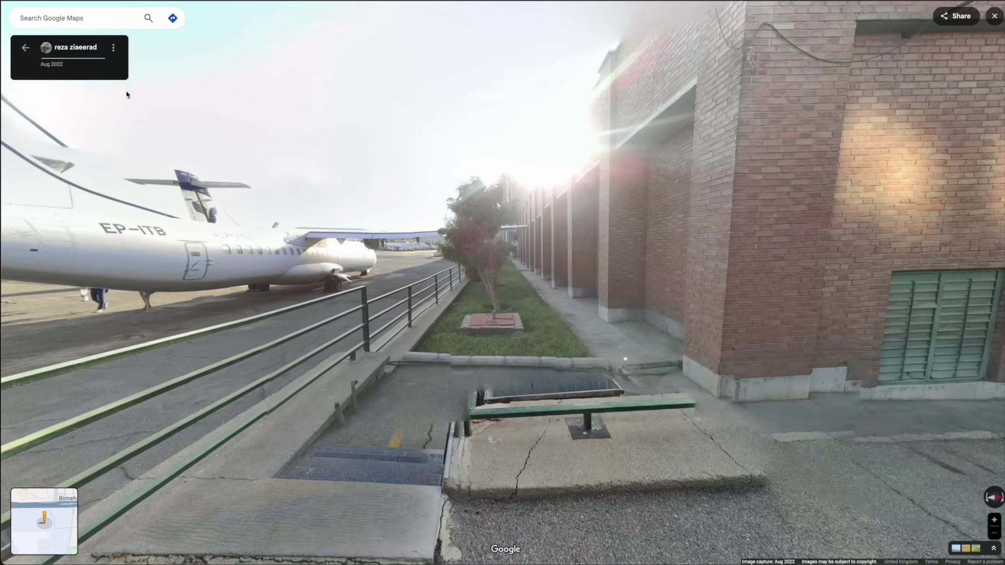
Open the photo sphere contributor's profile in a separate tab and view their first Mehrabad International Airport photo
right_click(67, 53)
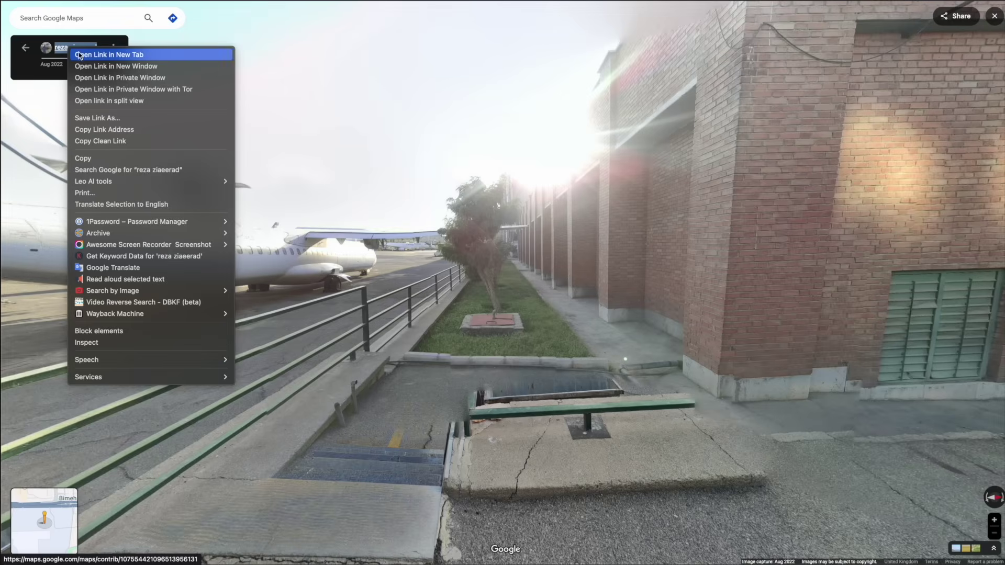
key("Escape")
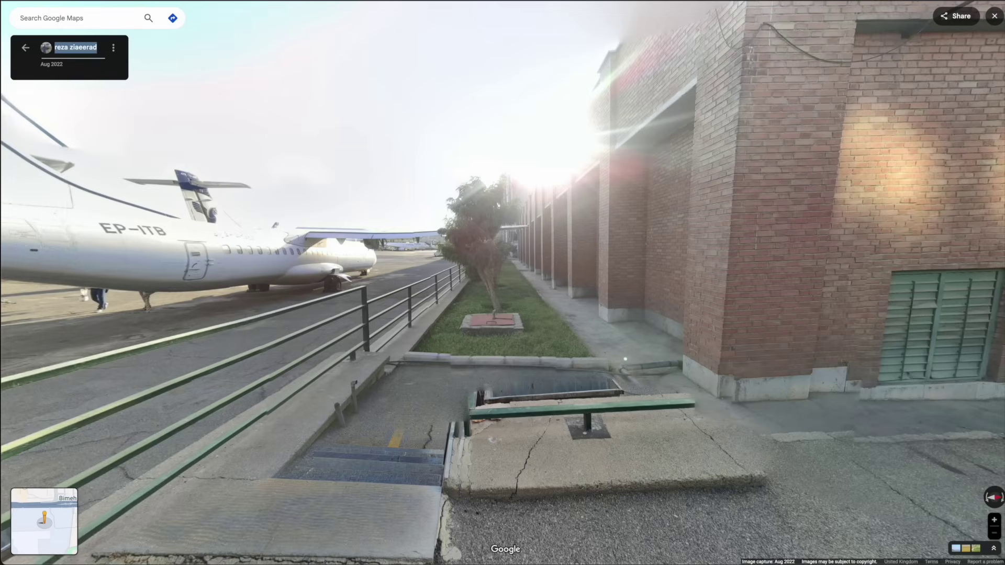
key("ctrl+Tab")
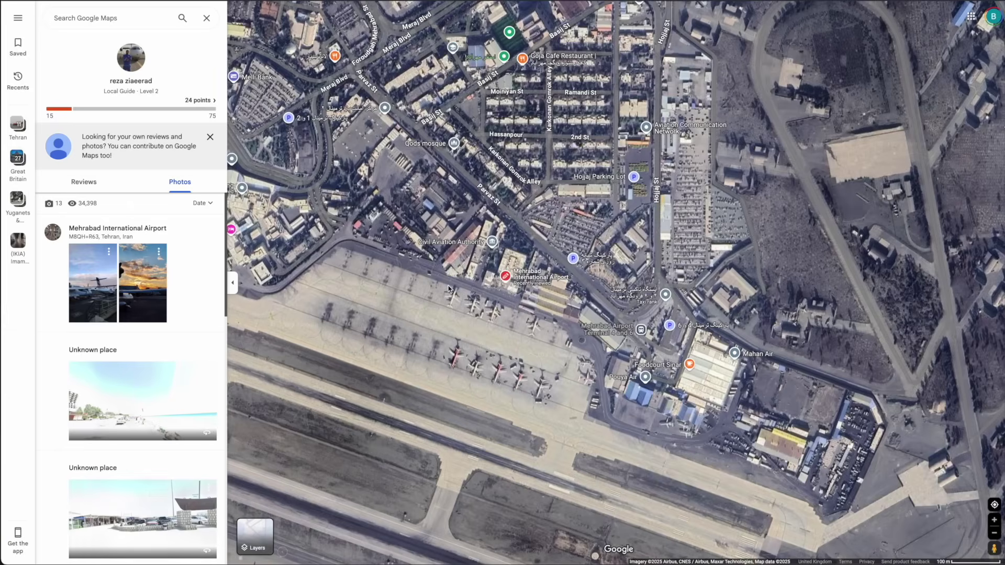
left_click(98, 292)
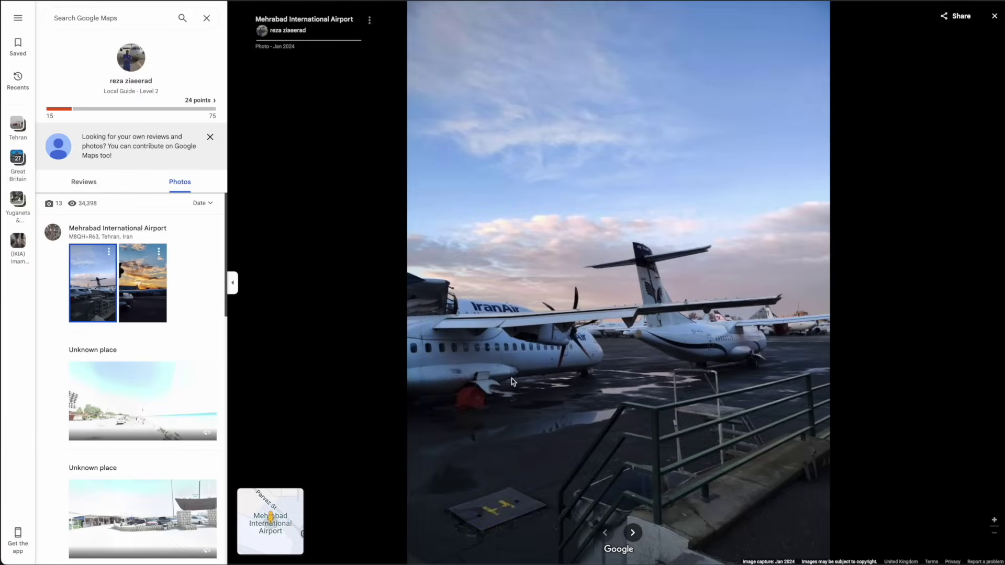
Examine the parked IranAir turboprops in the January 2024 photo up close, focusing on the aircraft registered EP-ITH
scroll(678, 366, "up", 2)
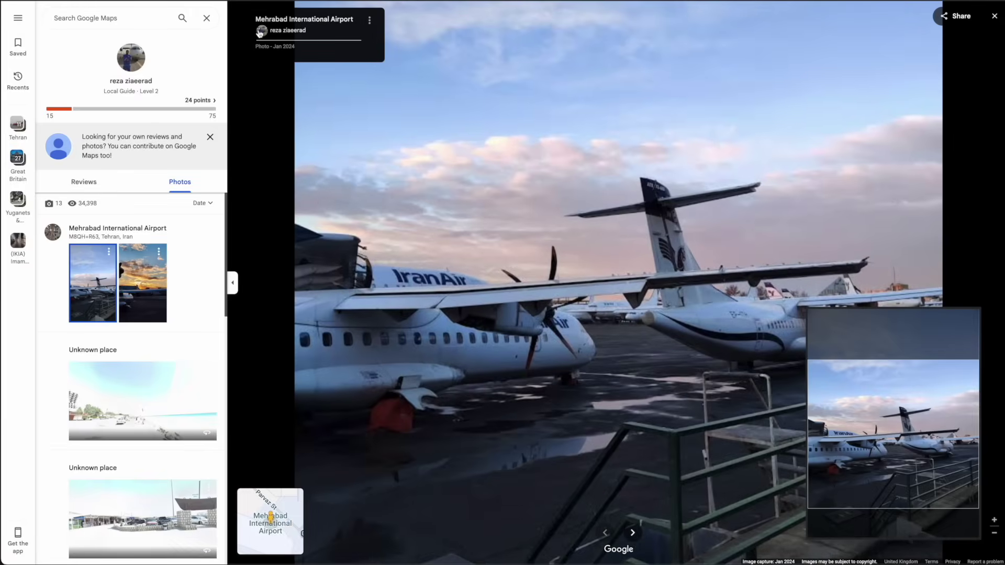
left_click_drag(618, 326, 432, 309)
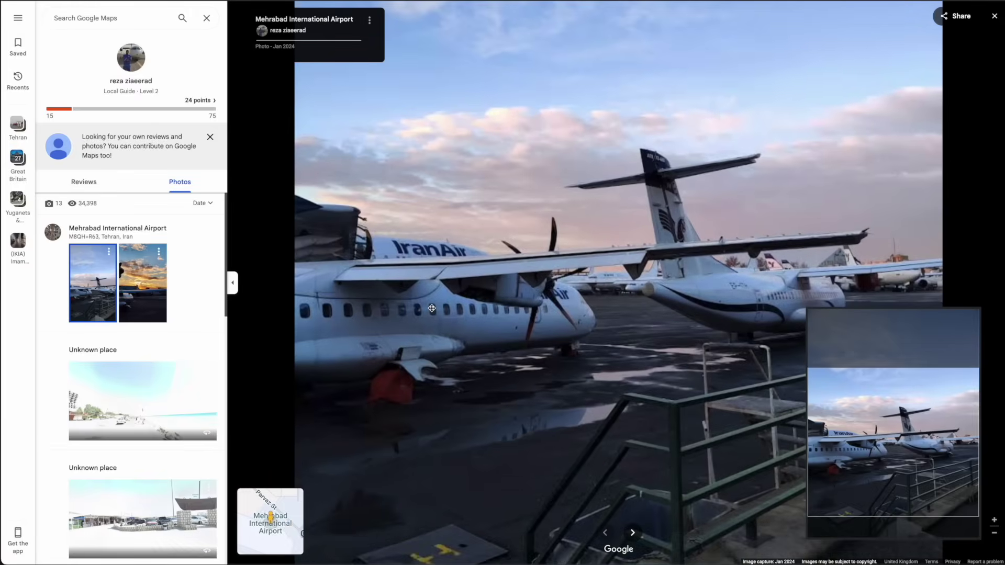
scroll(818, 284, "up", 3)
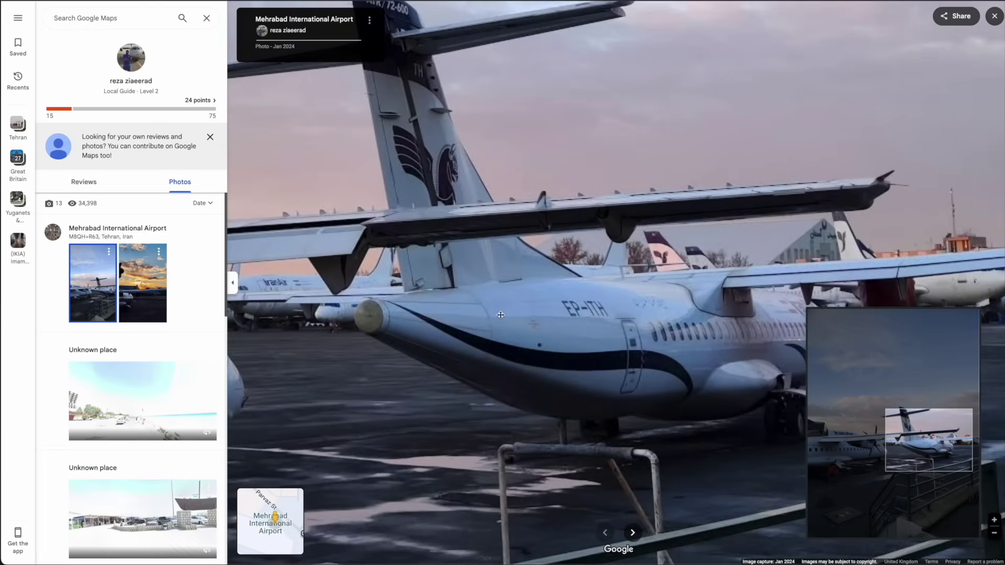
scroll(779, 303, "up", 3)
Inspect the background beyond EP-ITH in the same photo, including the aircraft tails, the lettered hangar and the jets parked across the apron
left_click_drag(890, 262, 633, 285)
mouse_move(780, 350)
left_mouse_down()
mouse_move(790, 220)
mouse_move(791, 345)
left_mouse_up()
left_click_drag(366, 293, 689, 256)
left_click_drag(377, 332, 644, 239)
left_click_drag(795, 169, 251, 141)
left_click_drag(963, 162, 659, 216)
left_click_drag(550, 202, 538, 173)
scroll(539, 173, "down", 6)
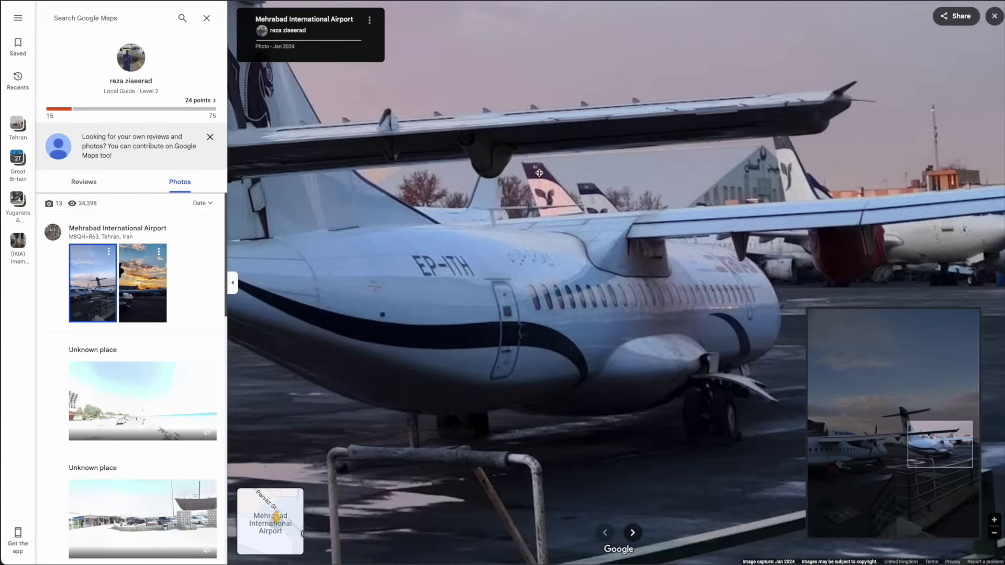
Browse the contributor's remaining photos and open the photo sphere showing engines inside a workshop hangar
scroll(122, 401, "down", 8)
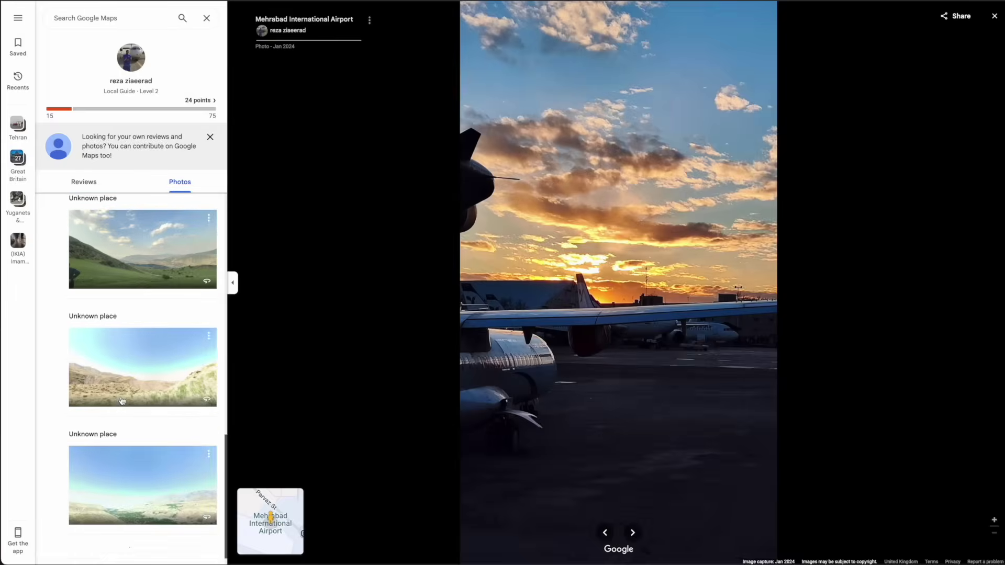
scroll(122, 401, "down", 5)
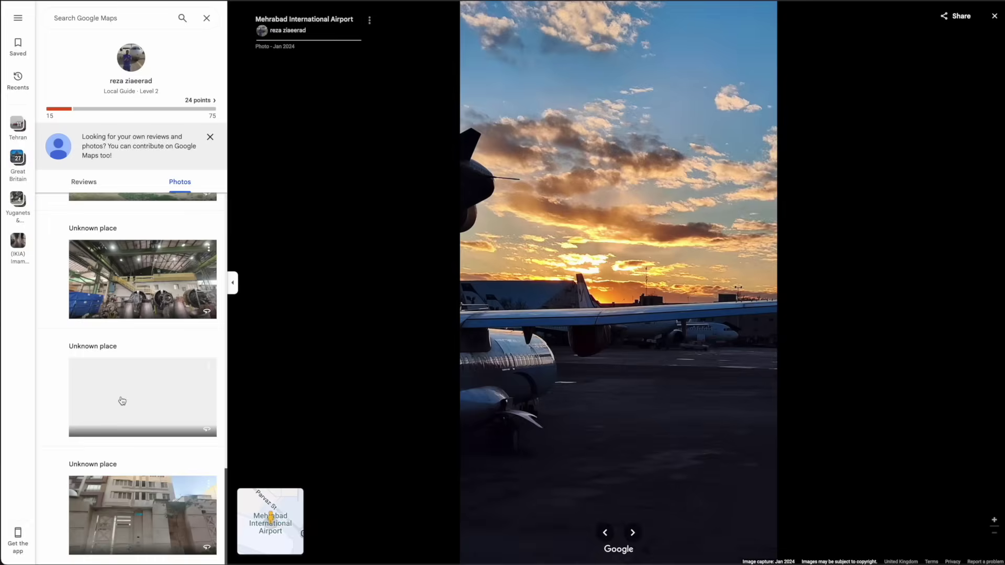
left_click(164, 302)
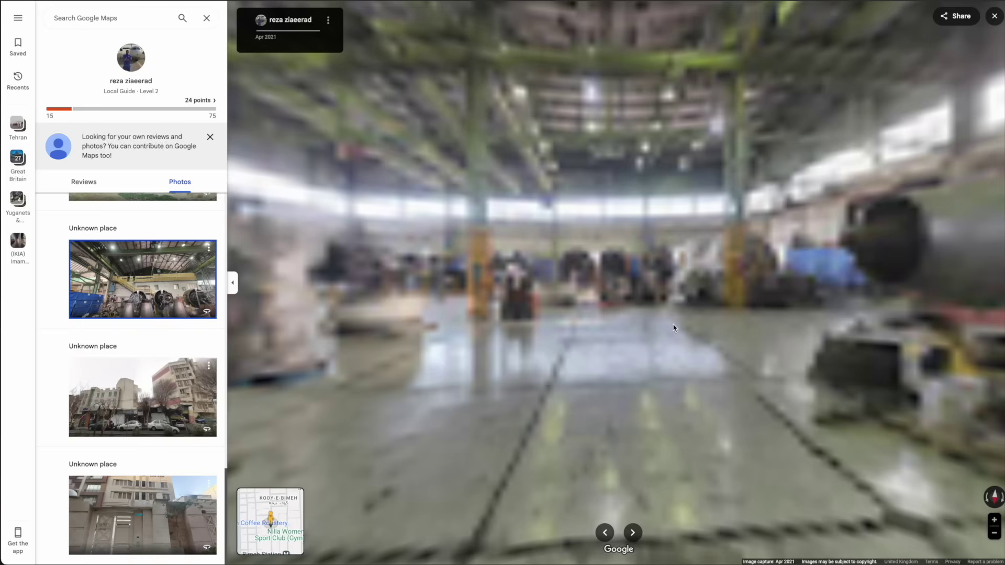
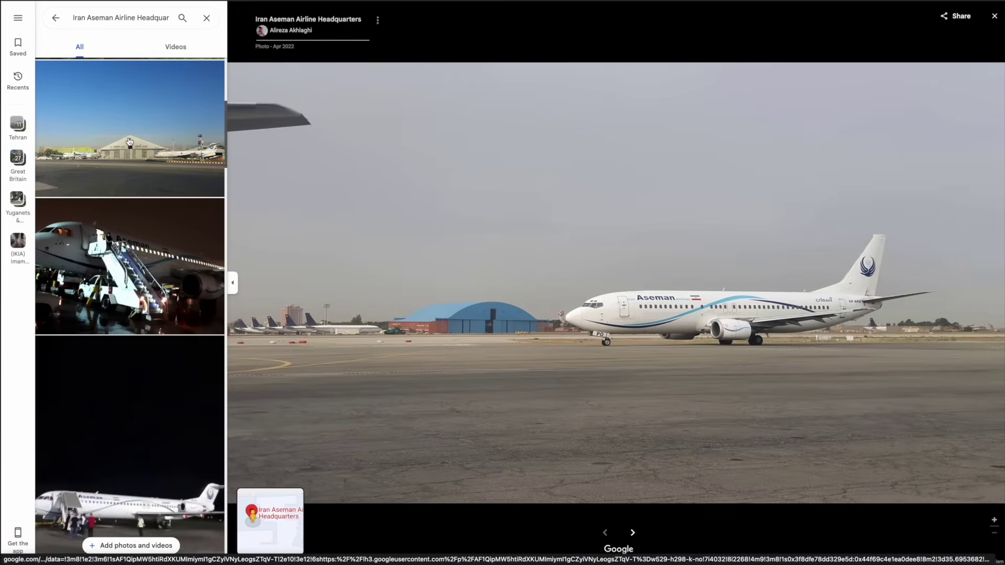
View the October 2023 hangar photo of Iran Aseman Airline Headquarters and browse the place's other photos
left_click(134, 131)
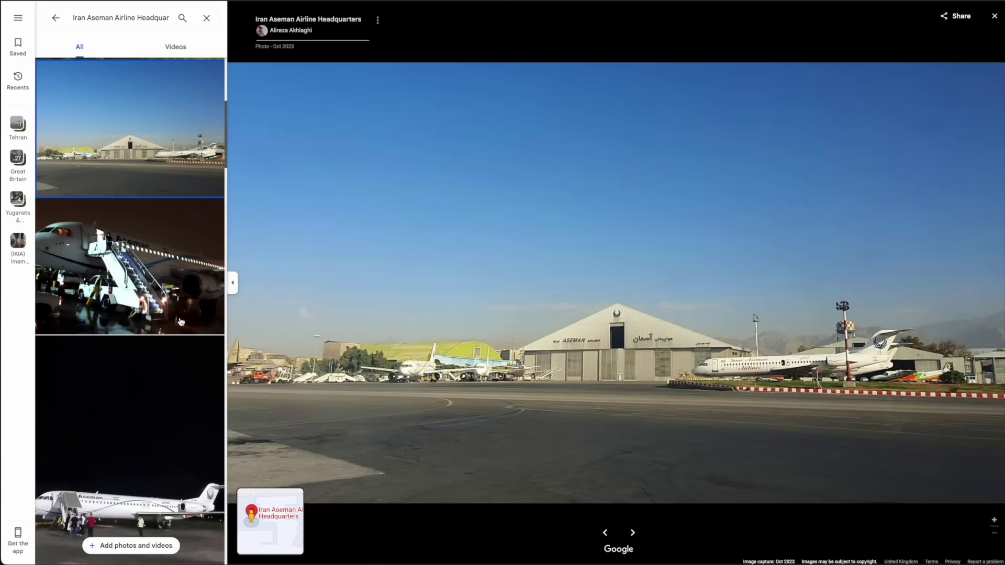
scroll(180, 321, "down", 12)
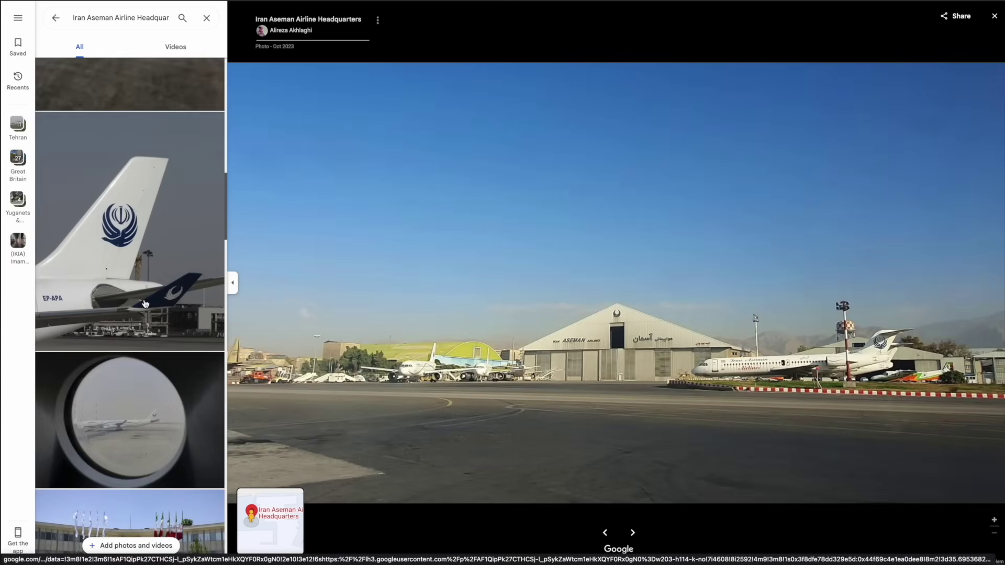
scroll(145, 303, "down", 6)
scroll(145, 303, "up", 20)
scroll(144, 304, "down", 6)
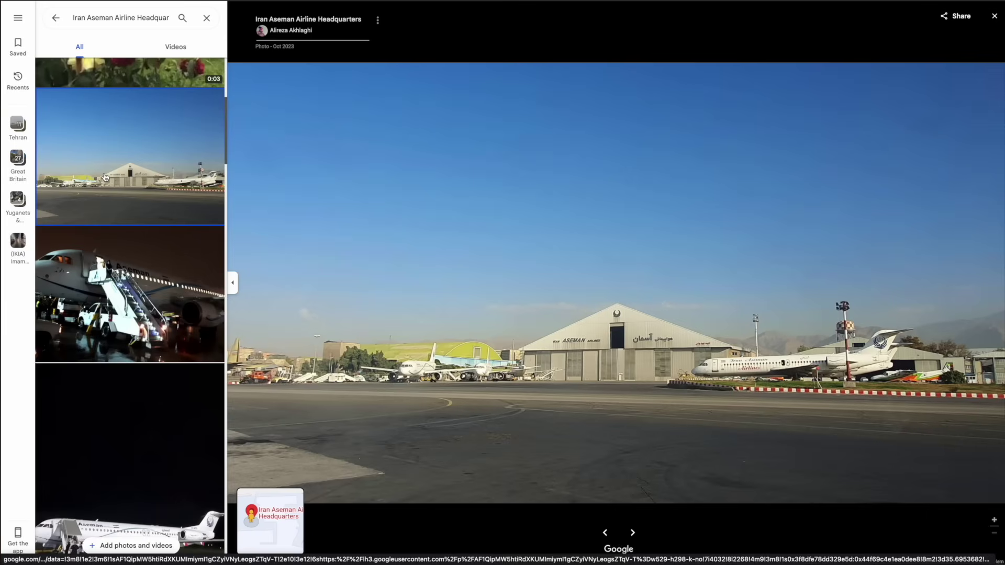
scroll(178, 121, "up", 6)
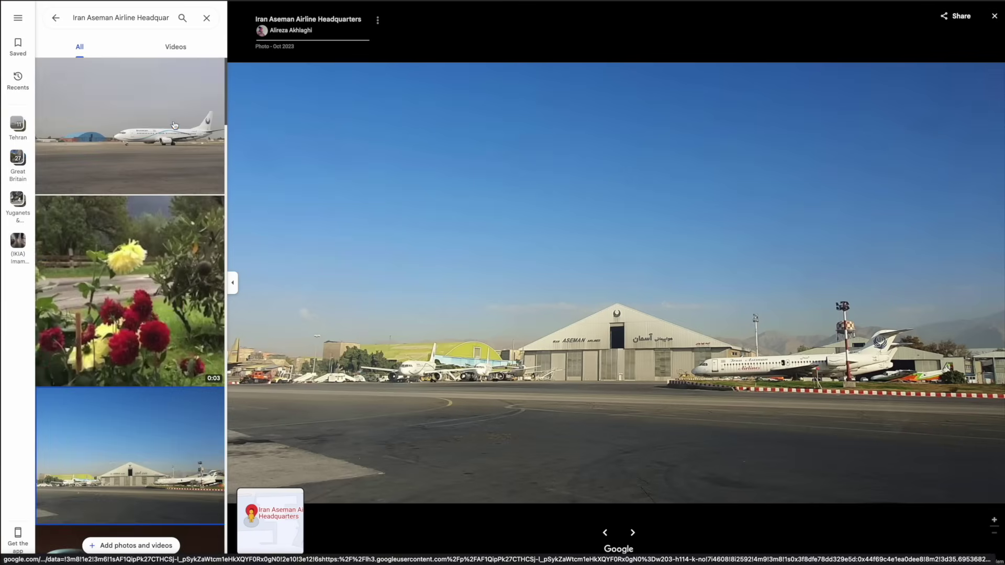
Return to the April 2022 photo of the taxiing Aseman airliner and open its contributor's profile in a separate tab
left_click(176, 114)
right_click(293, 30)
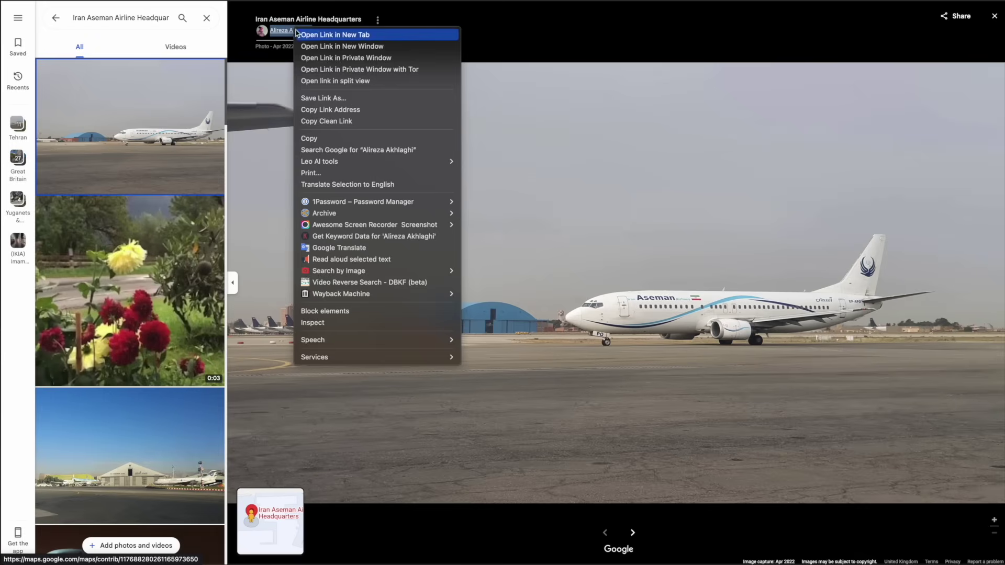
left_click(316, 35)
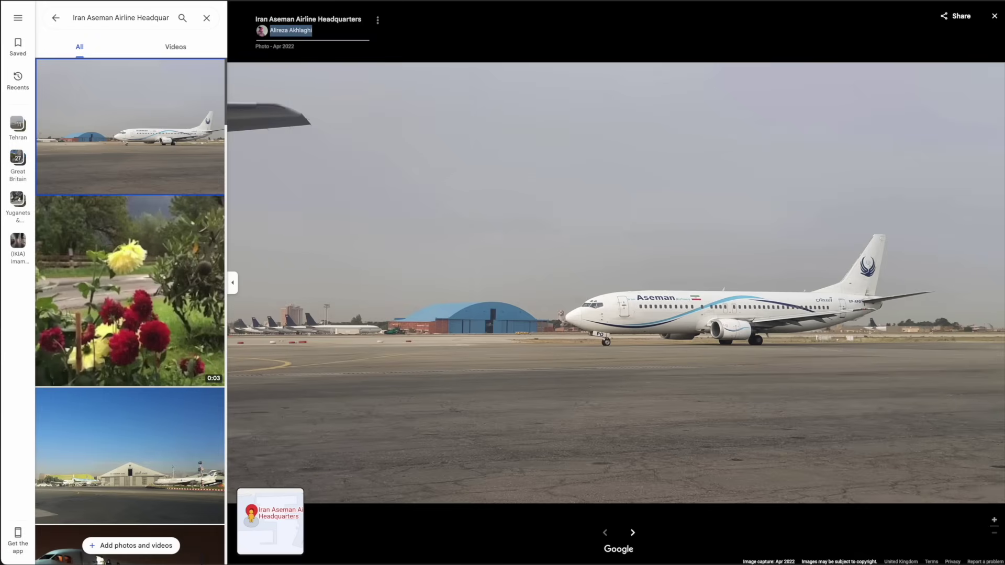
left_click(291, 30)
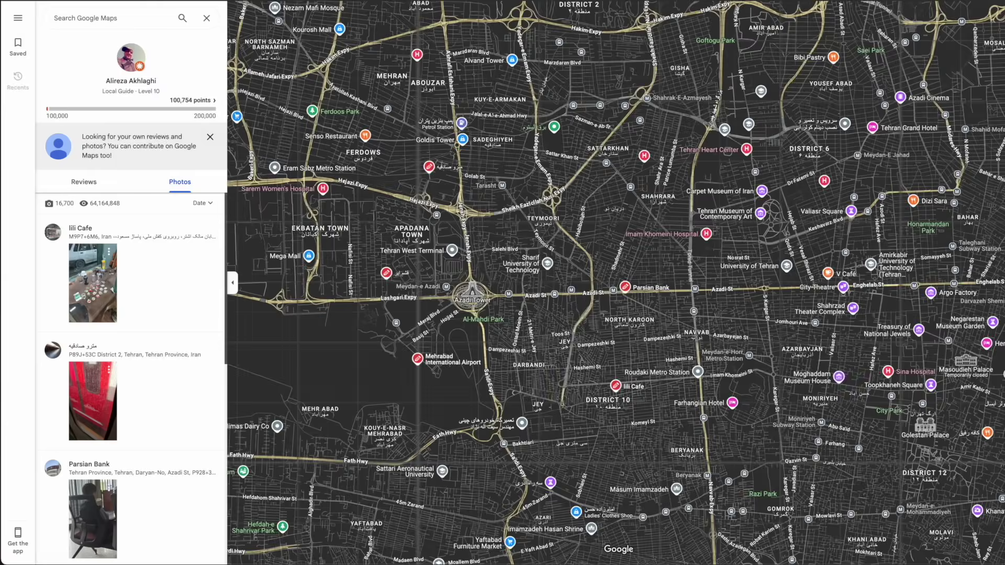
Browse the contributor's photos and open the March 2025 Iran Air Head Office photo showing jets in front of hangars
scroll(185, 279, "down", 10)
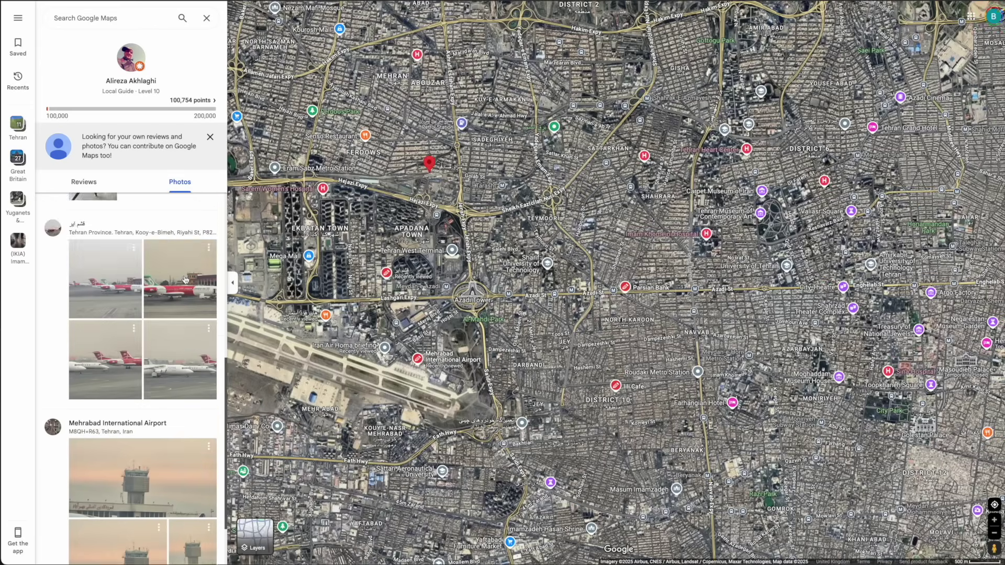
scroll(185, 280, "down", 4)
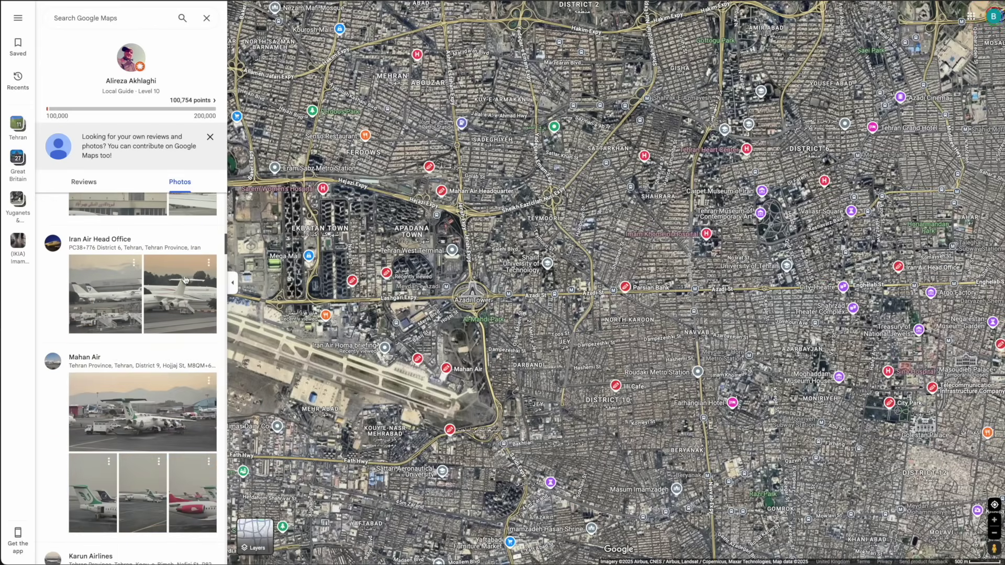
left_click(112, 297)
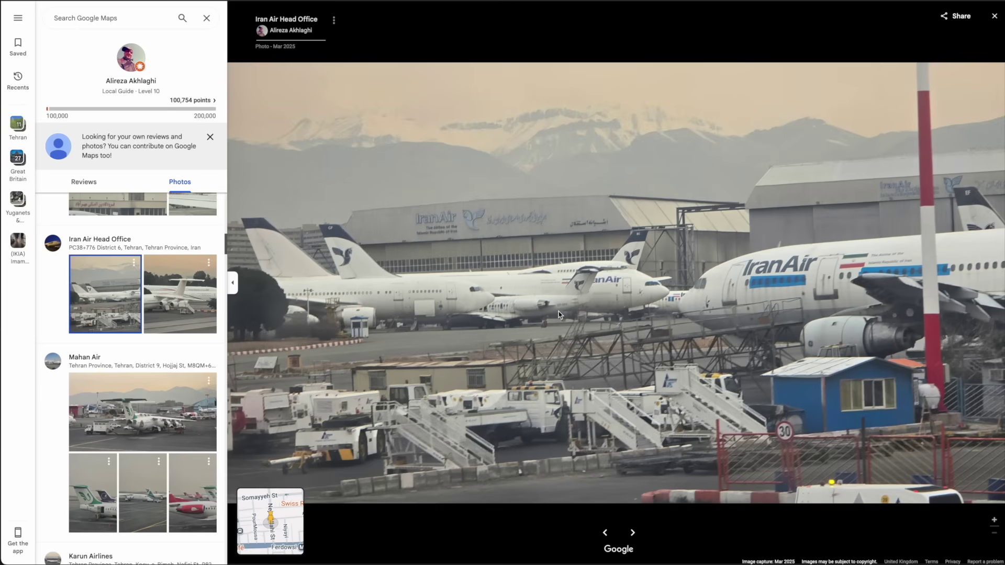
Switch to Google Earth Pro and show the two large hangars north of the jumbled airliners in the August 2022 imagery
key("super+Tab")
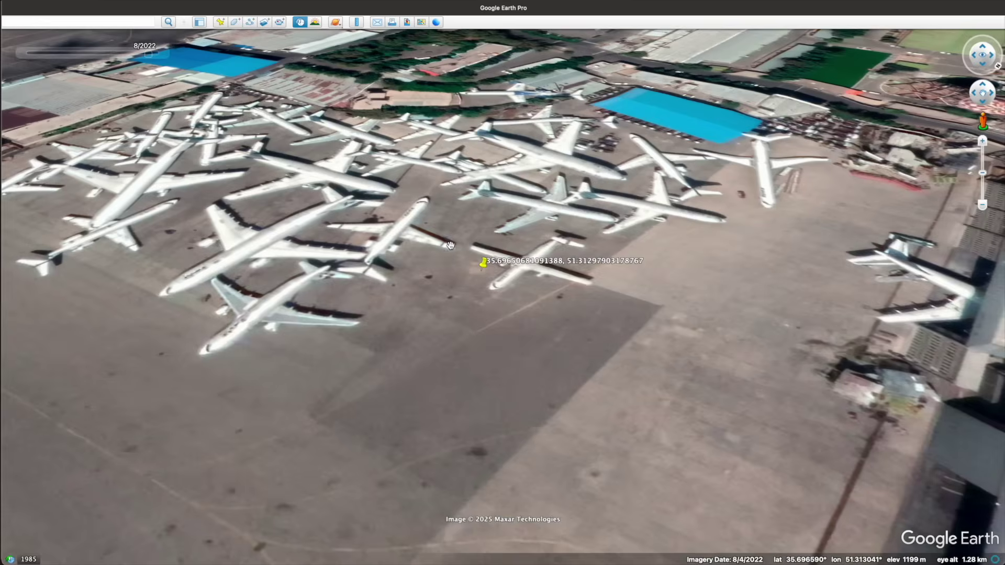
left_click_drag(426, 236, 834, 178)
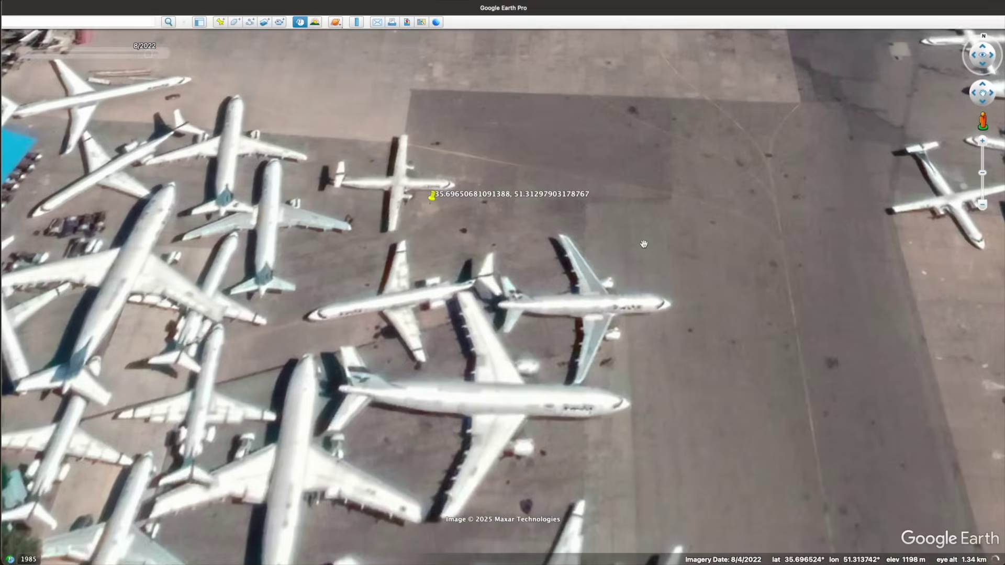
scroll(643, 244, "down", 10)
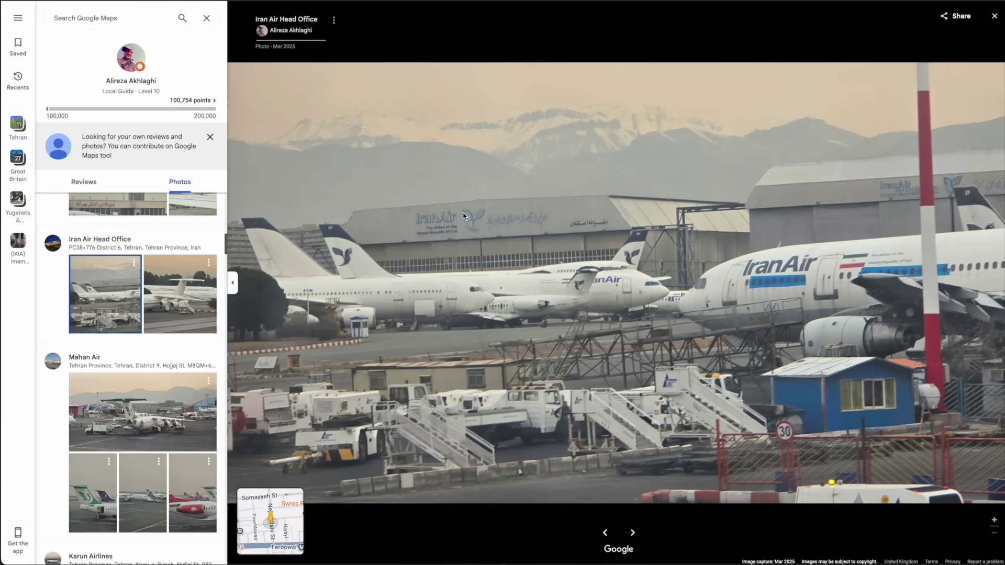
Examine the two IranAir hangars and the metal framework between them in the March 2025 photo
scroll(690, 224, "up", 3)
left_click_drag(690, 224, 453, 208)
left_click_drag(654, 190, 540, 218)
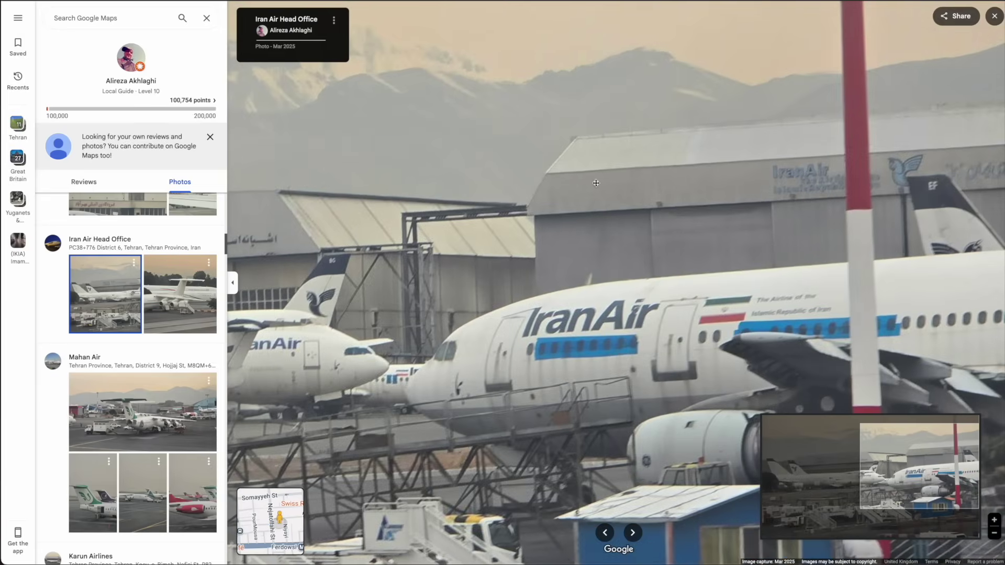
left_click_drag(752, 187, 661, 197)
left_click_drag(481, 211, 684, 189)
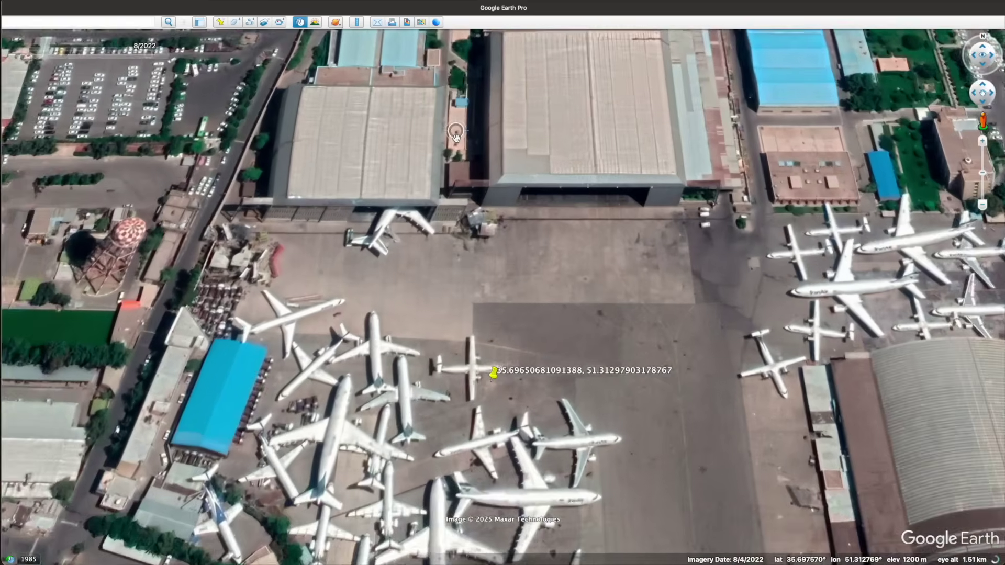
Compare the photo's lettered hangar fronts with the two hangars in the August 2022 satellite imagery up close
scroll(297, 206, "up", 5)
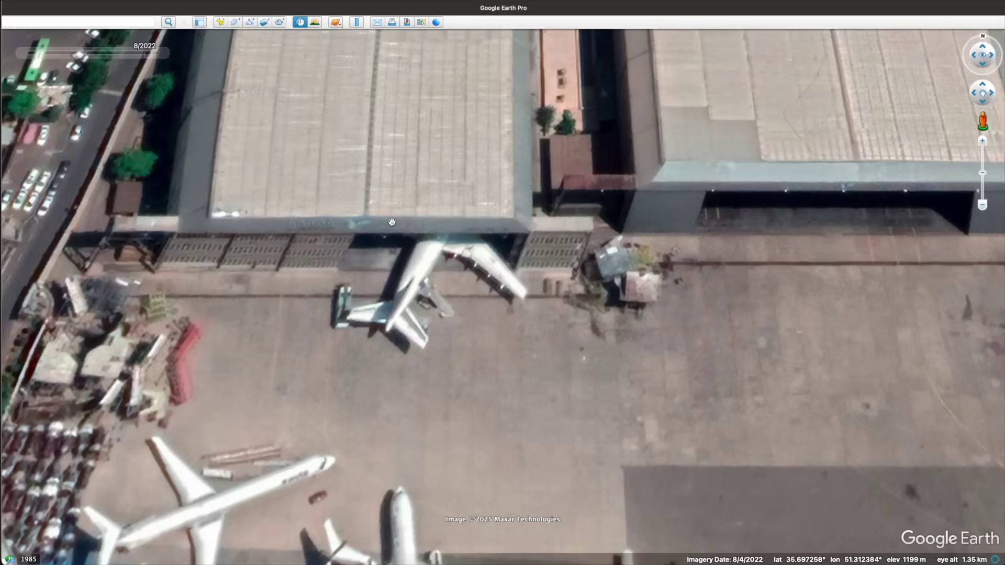
scroll(531, 225, "up", 2)
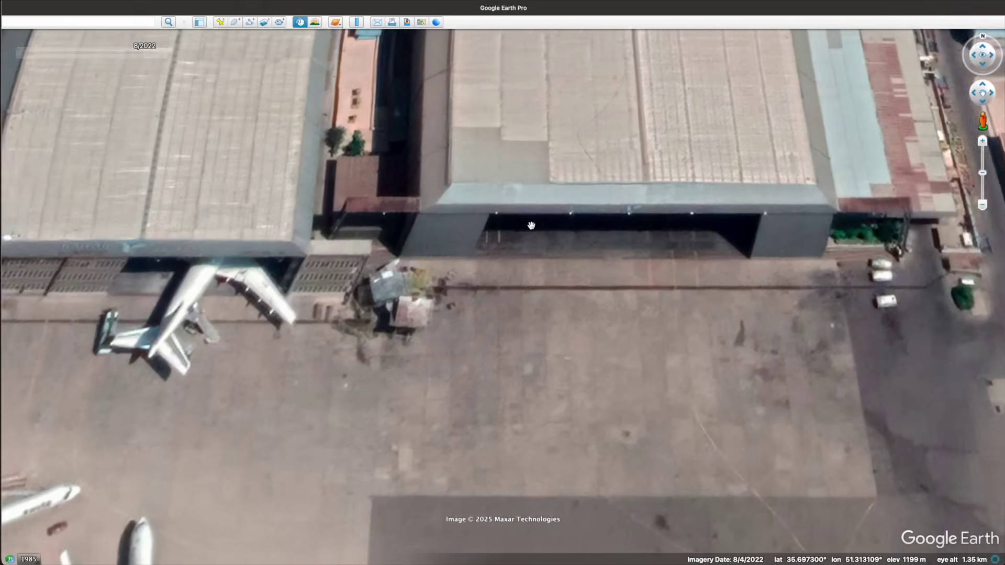
left_click_drag(531, 225, 509, 256)
mouse_move(299, 254)
left_mouse_down()
mouse_move(296, 266)
mouse_move(258, 261)
left_mouse_up()
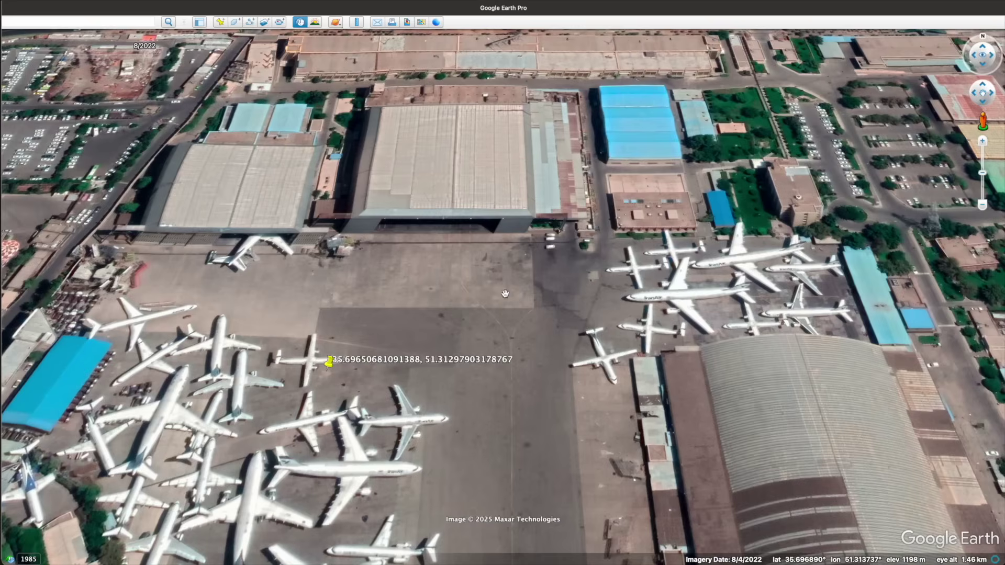
Inspect the parked IranAir jets, ground vehicles and low buildings in front of the hangar in the March 2025 photo
left_click_drag(284, 404, 380, 196)
left_click_drag(429, 223, 183, 137)
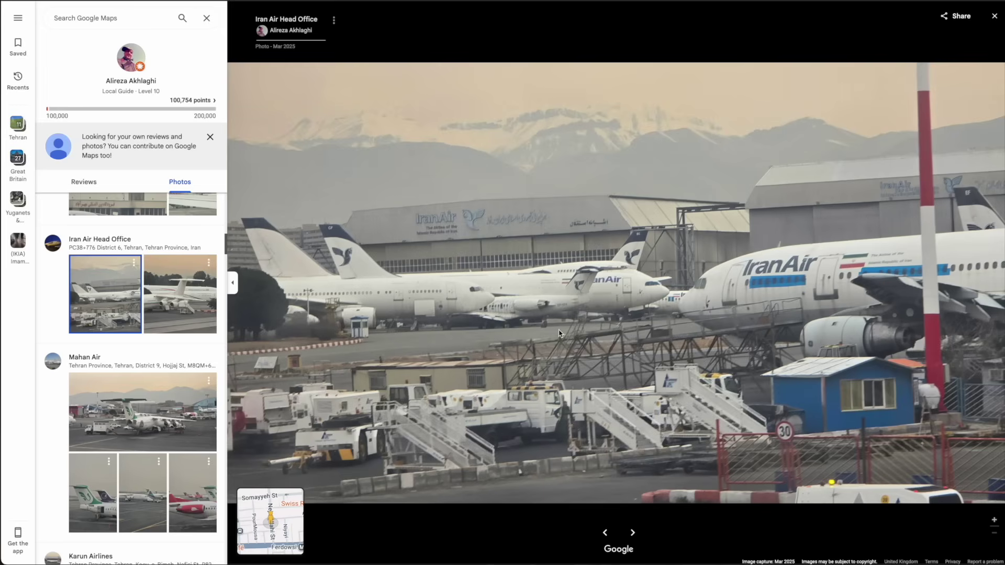
scroll(558, 333, "up", 5)
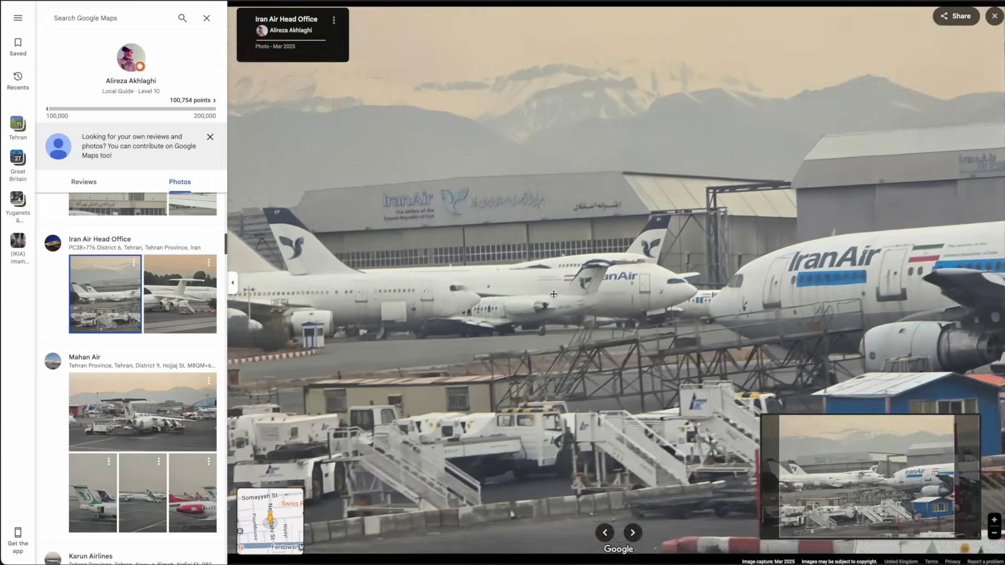
scroll(557, 281, "down", 5)
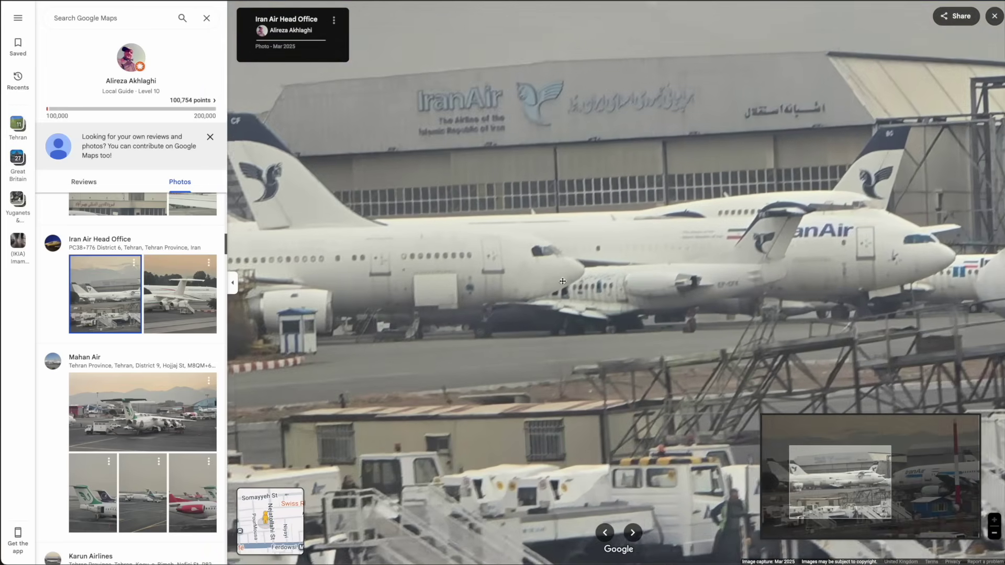
scroll(647, 282, "down", 3)
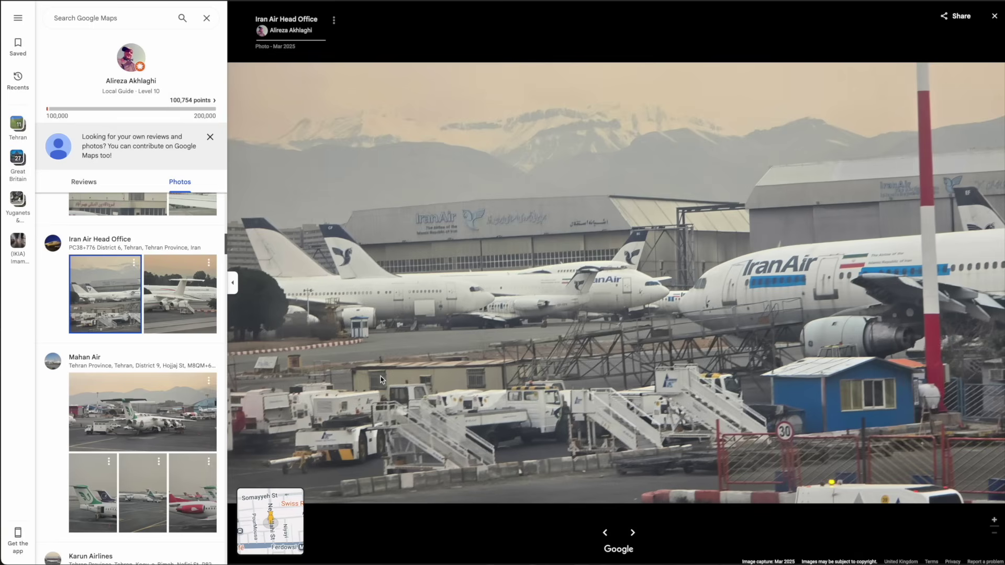
scroll(379, 371, "up", 4)
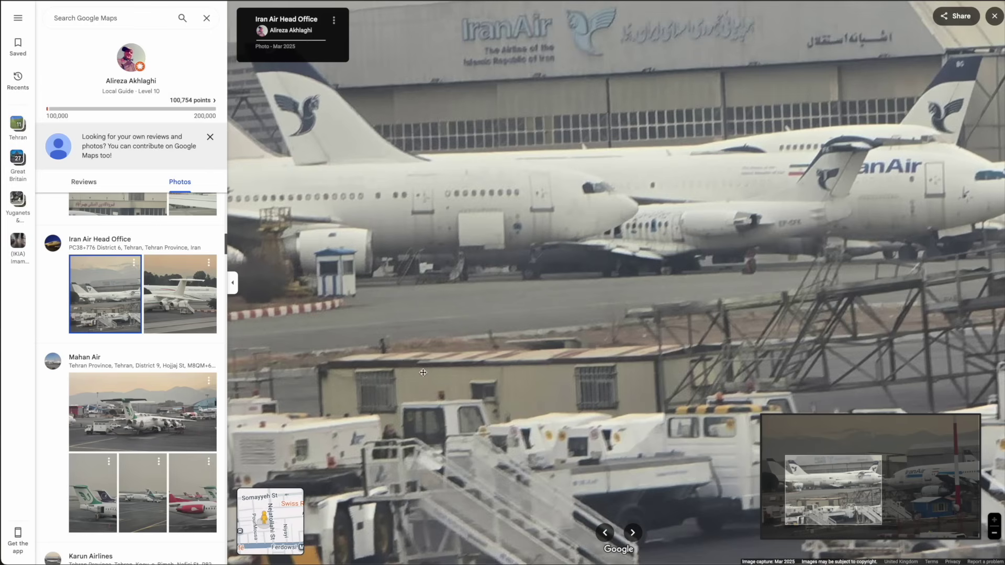
Examine the southern apron around the red-earth island and its parked airliners in the August 2022 satellite imagery
scroll(602, 323, "down", 4)
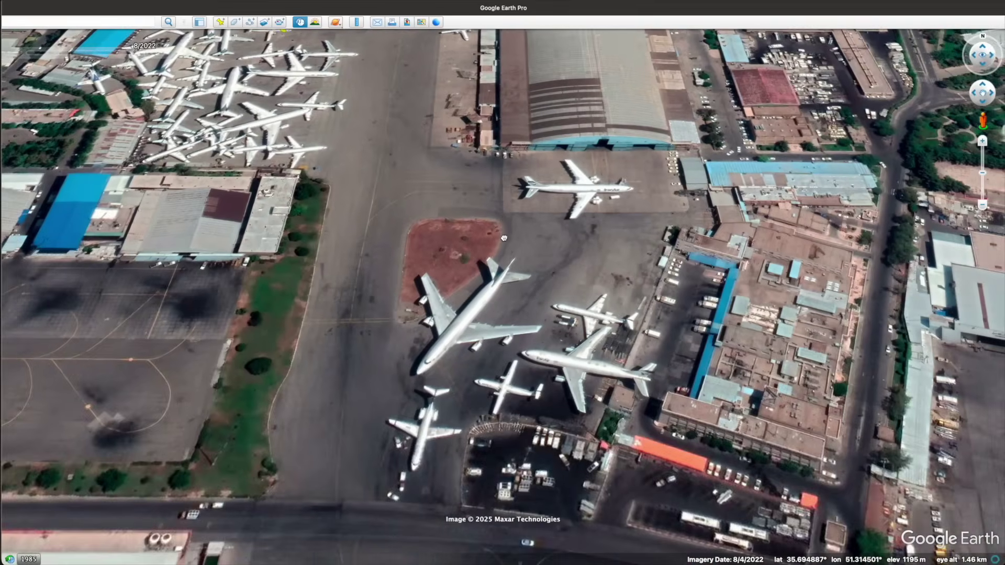
scroll(460, 264, "up", 5)
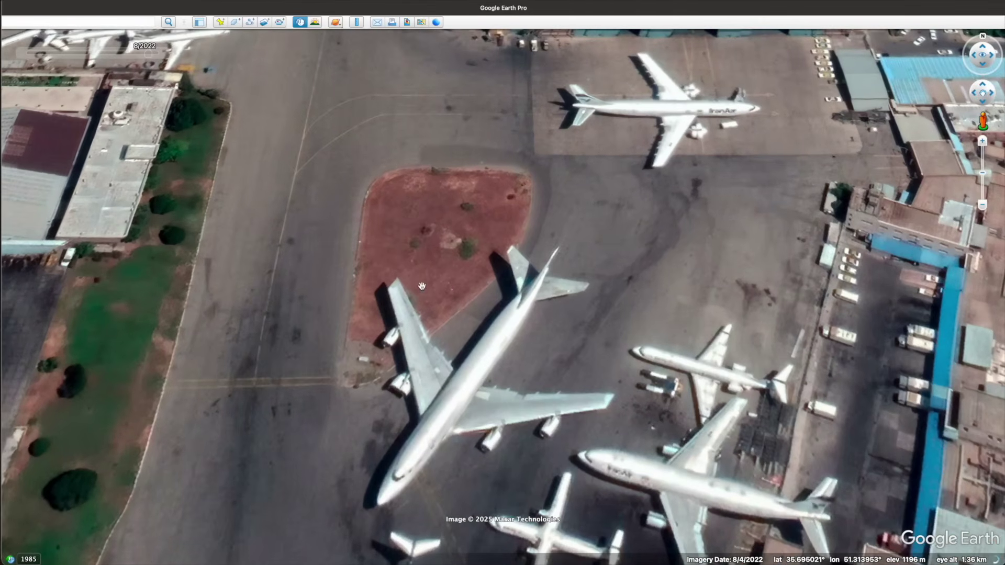
left_click_drag(598, 250, 531, 162)
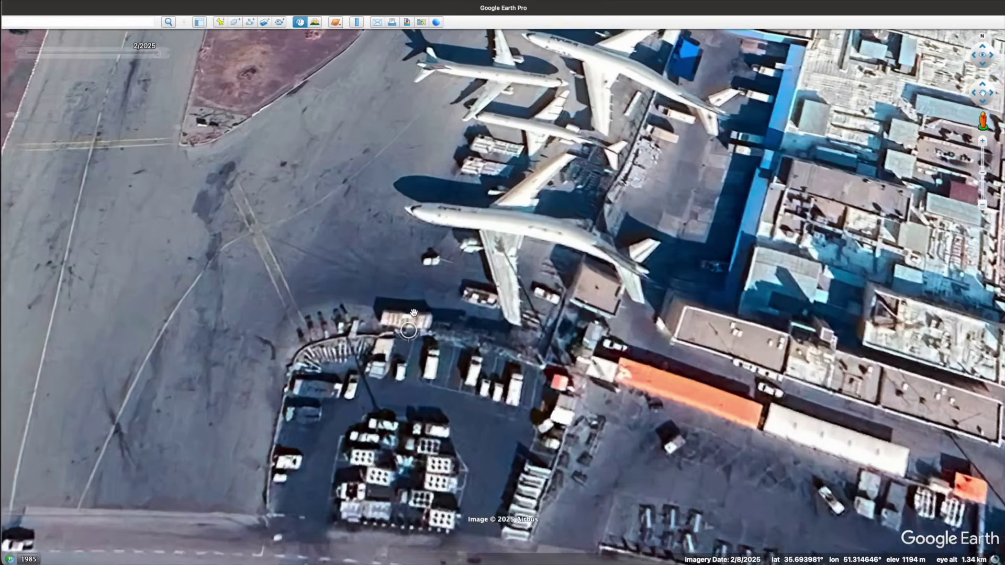
Inspect the ground equipment yard in February 2025 imagery and tilt the view northward across the apron towards the hangars
scroll(414, 313, "up", 5)
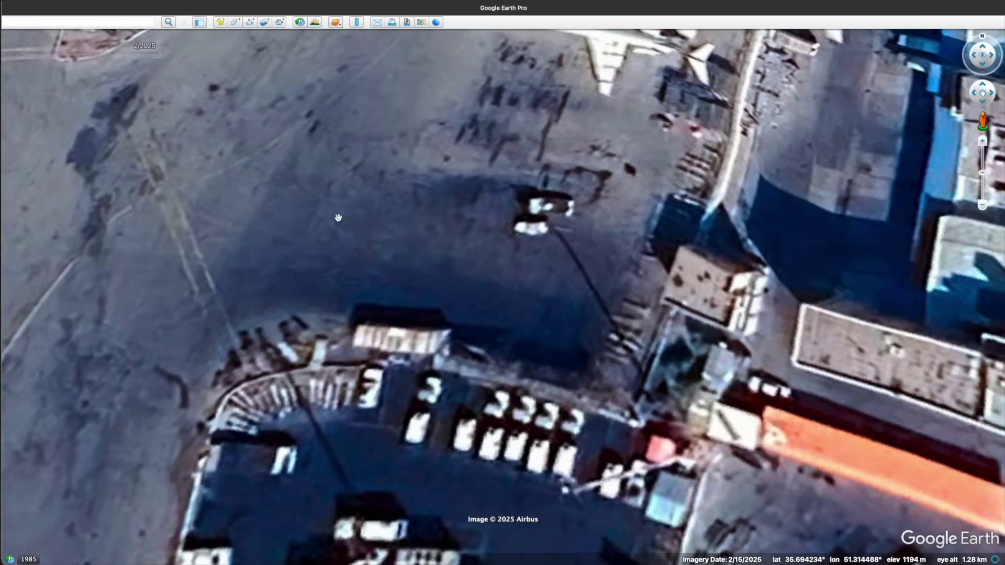
left_click_drag(363, 260, 491, 455)
left_click_drag(490, 422, 446, 501)
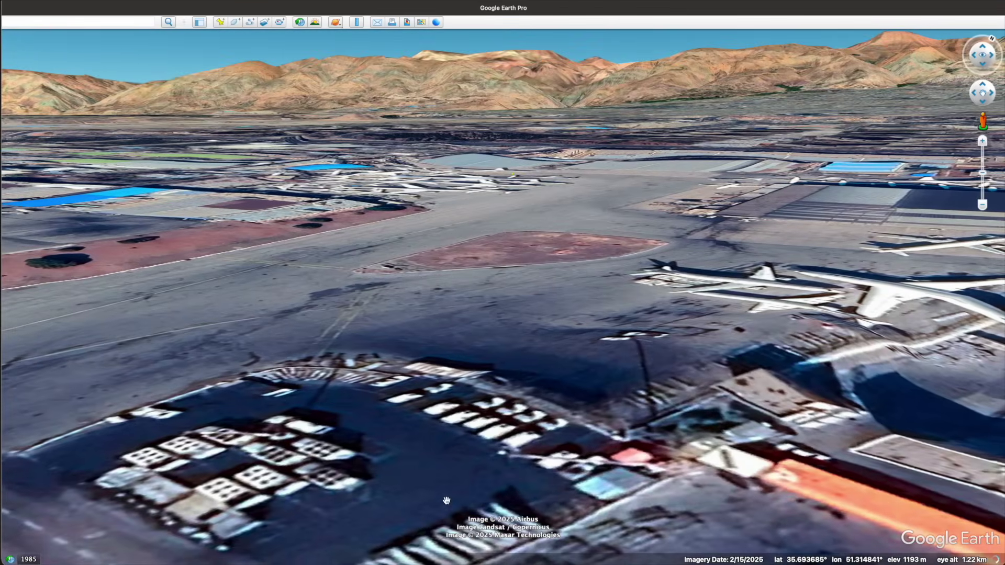
left_click_drag(464, 366, 473, 355)
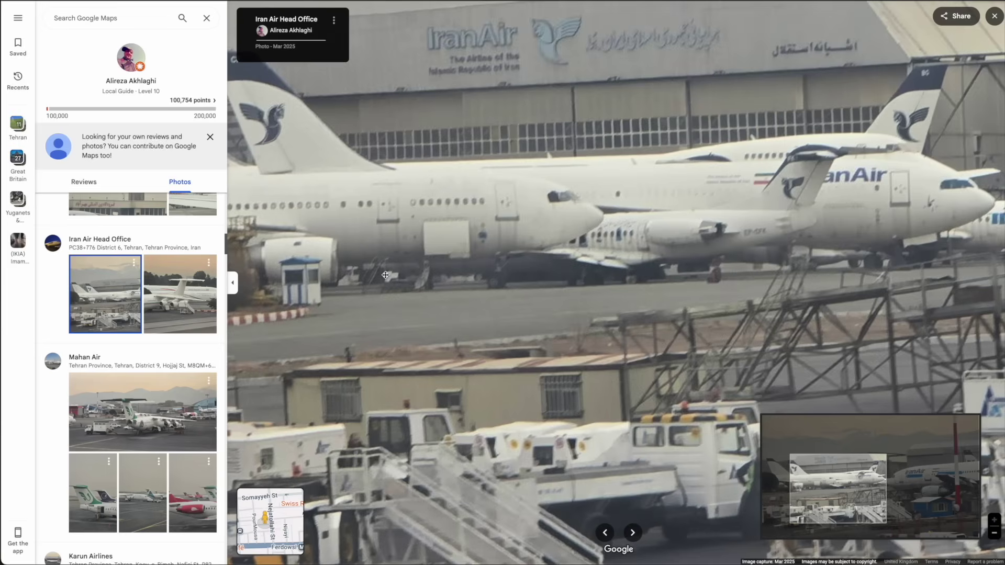
Examine the dark tree, striped kerb, small blue-and-white booth and parked jets in the March 2025 photo up close
left_click_drag(378, 282, 600, 237)
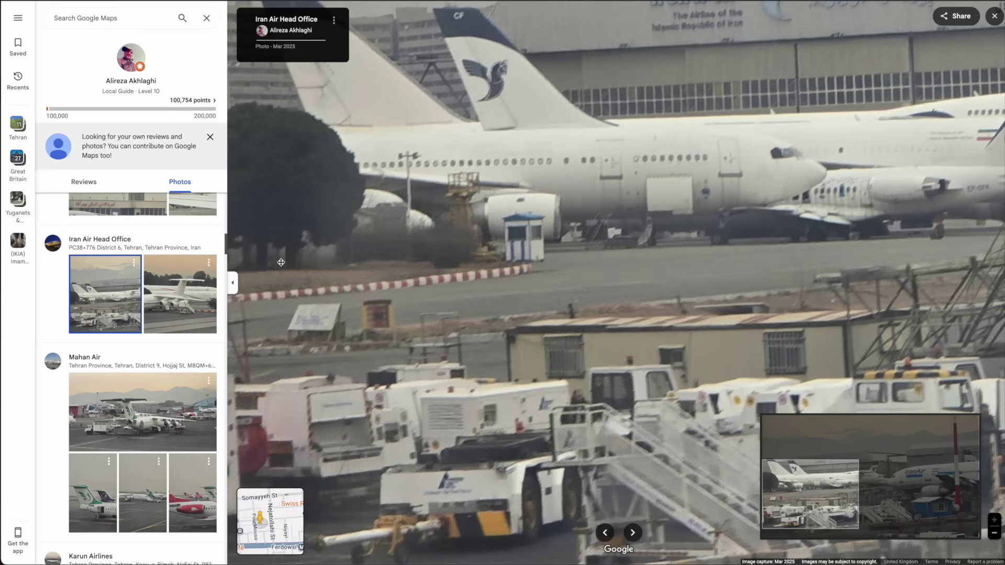
scroll(539, 180, "down", 5)
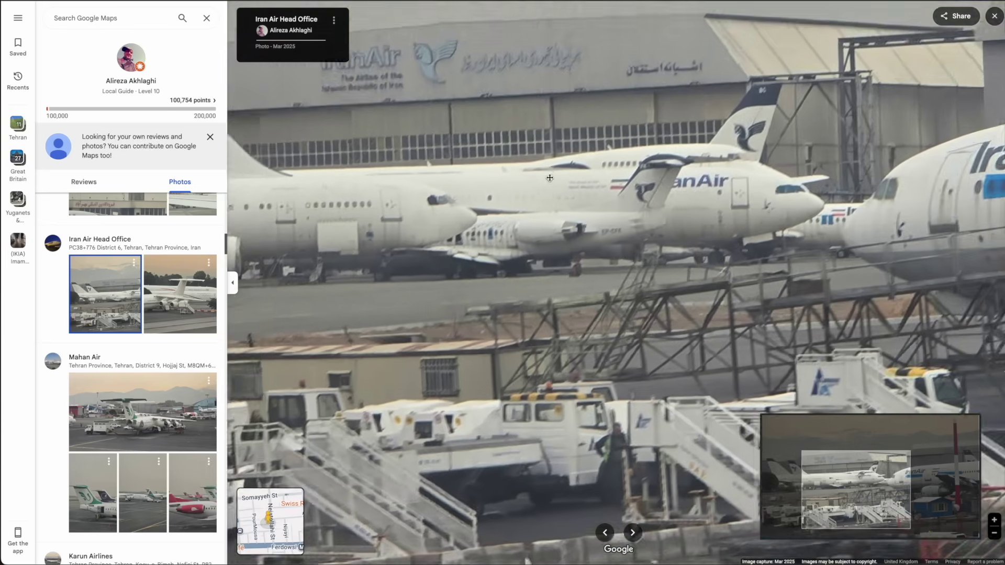
scroll(501, 257, "up", 3)
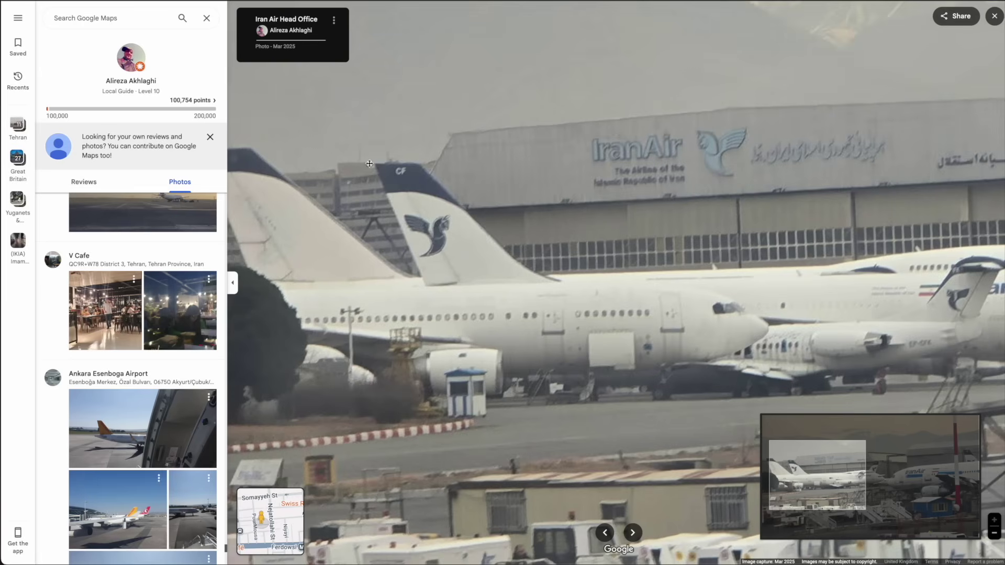
Inspect the letter codes on the IranAir tail fins, including the tail marked CF, across the March 2025 photo
left_click_drag(494, 126, 450, 124)
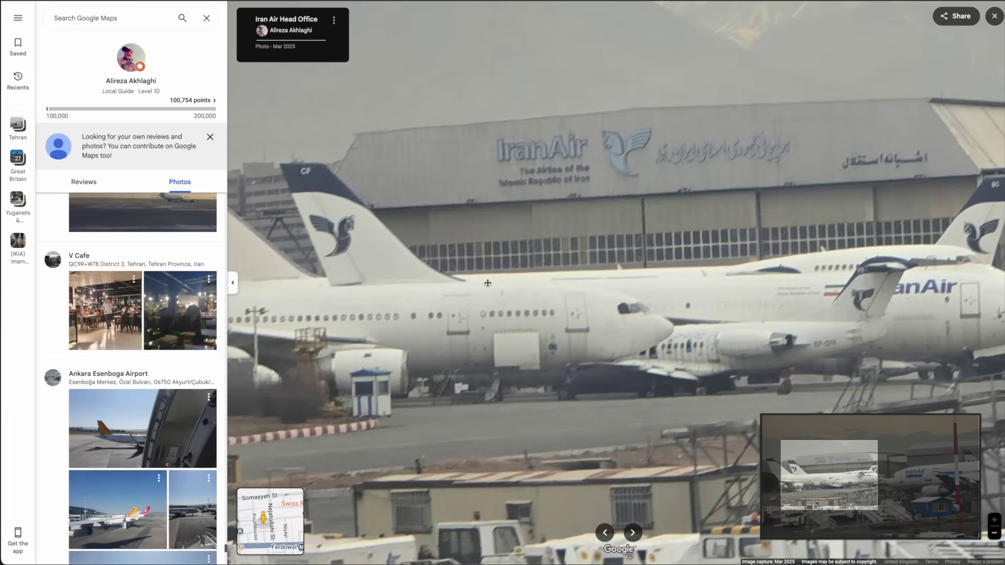
scroll(487, 283, "down", 5)
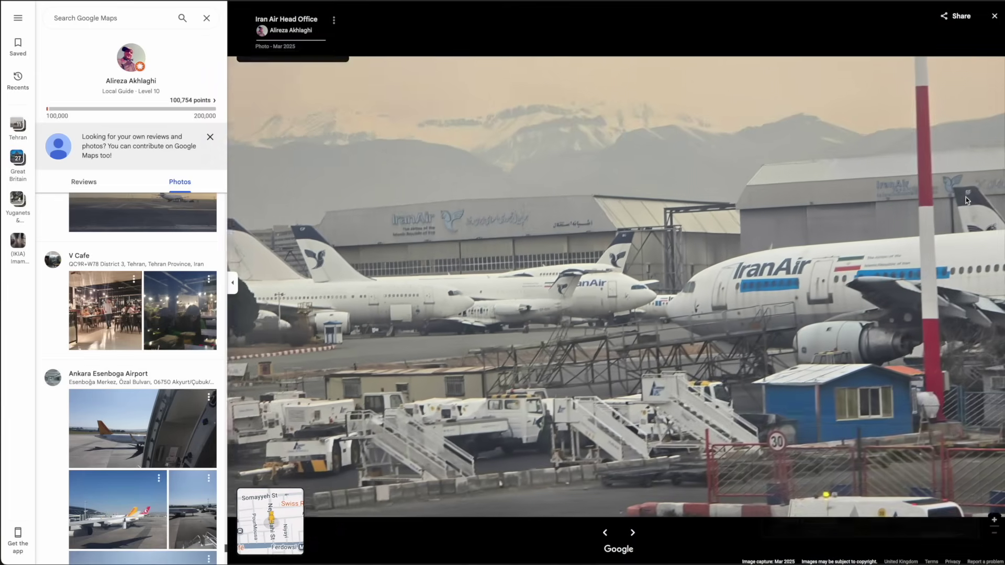
scroll(967, 200, "up", 5)
scroll(967, 201, "down", 5)
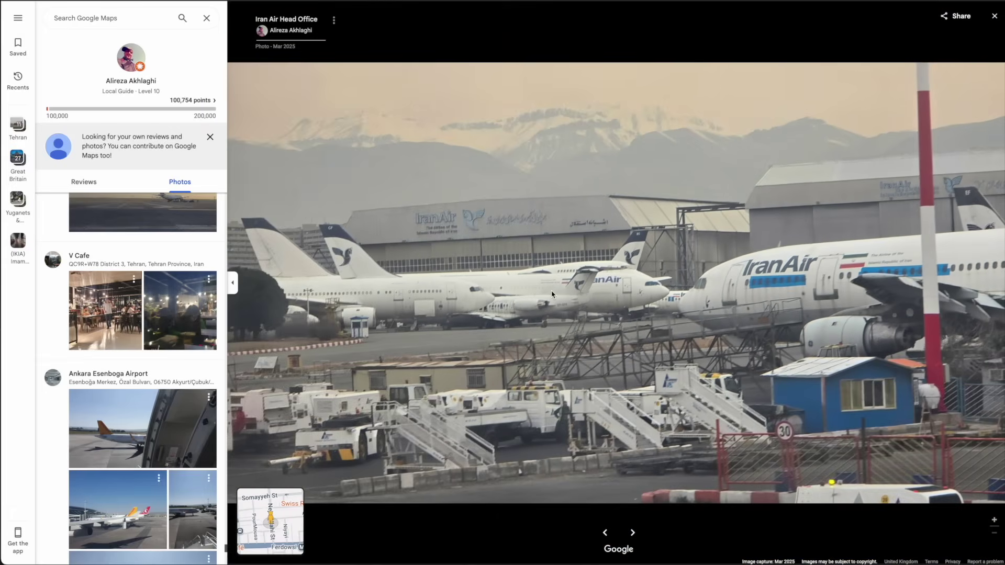
scroll(552, 294, "up", 4)
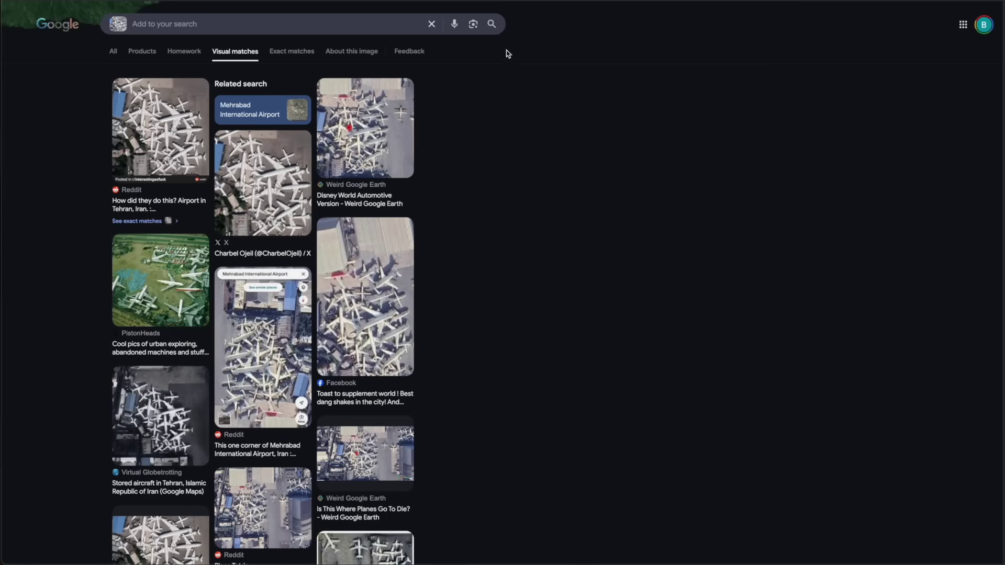
Search Google for "iran air ep-" and examine the registration prefix in the first result
left_click(45, 26)
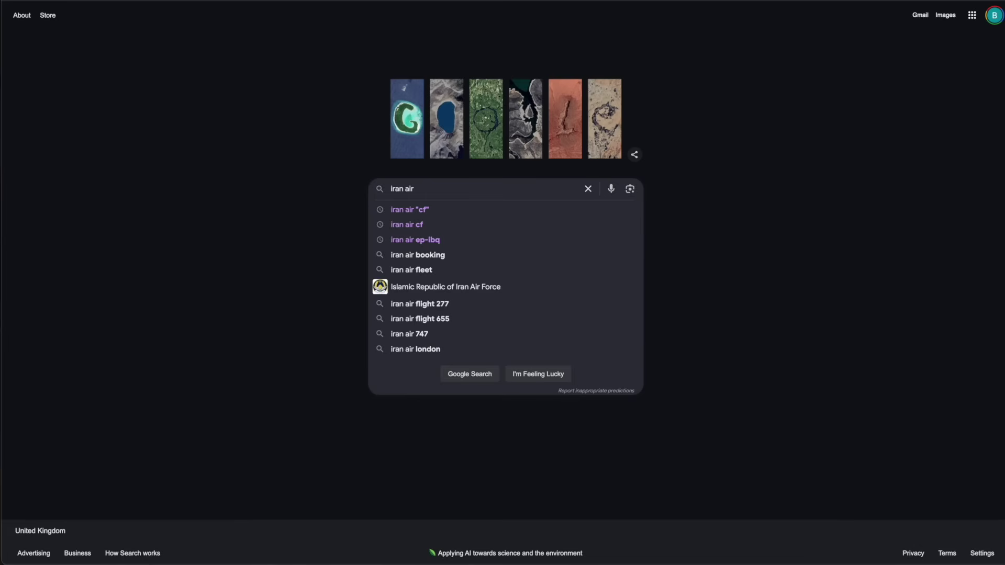
type("p-")
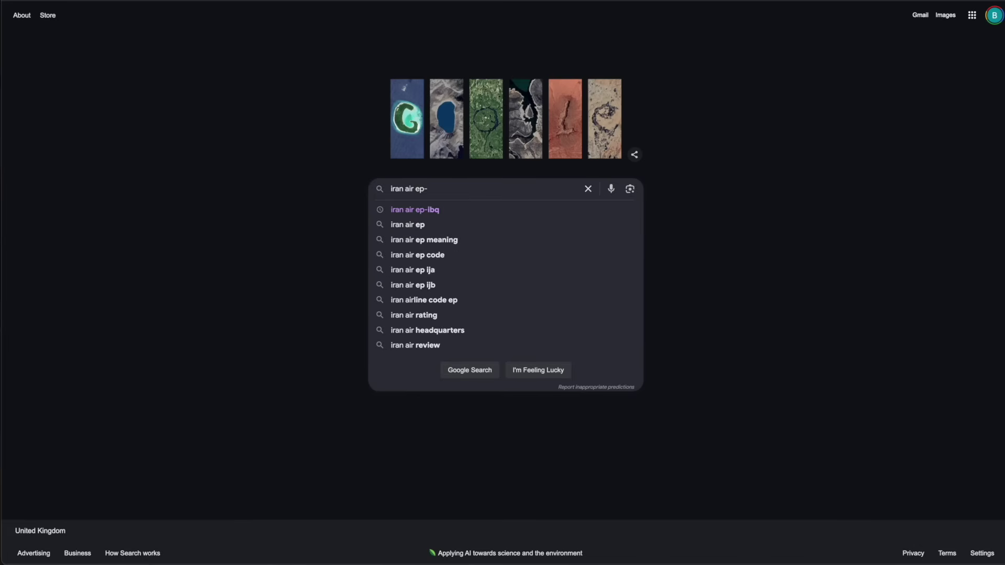
key("Return")
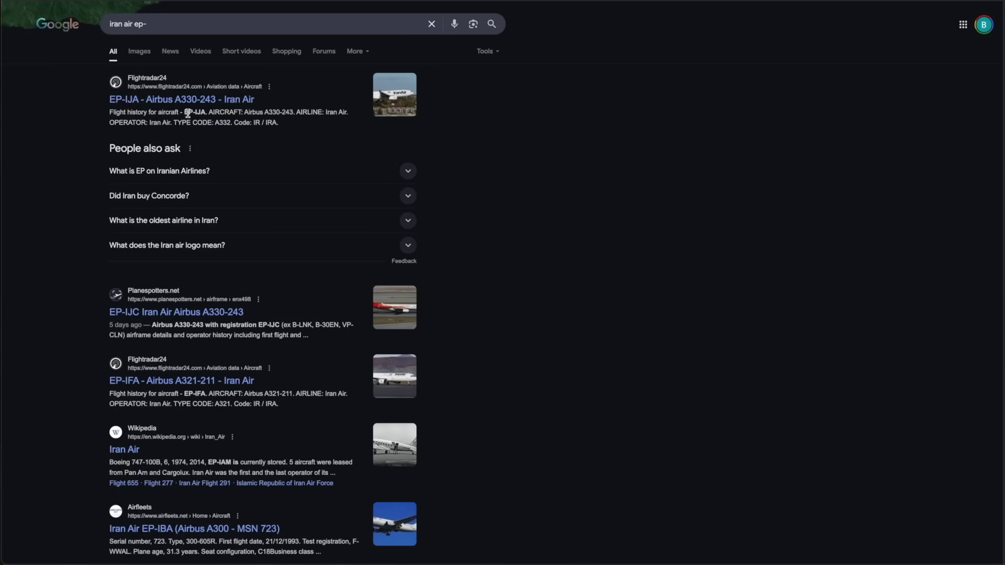
mouse_move(187, 114)
left_mouse_down()
mouse_move(200, 114)
mouse_move(184, 112)
left_mouse_up()
left_click(184, 111)
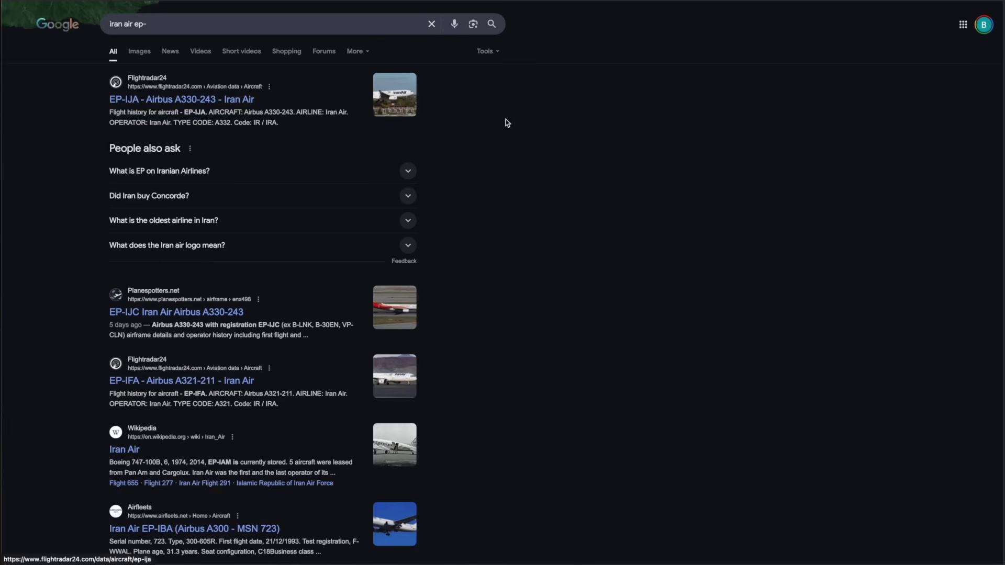
Open the Flightradar24 history for EP-IJA and enlarge its JetPhotos picture to compare the tail code with the registration
left_click(147, 100)
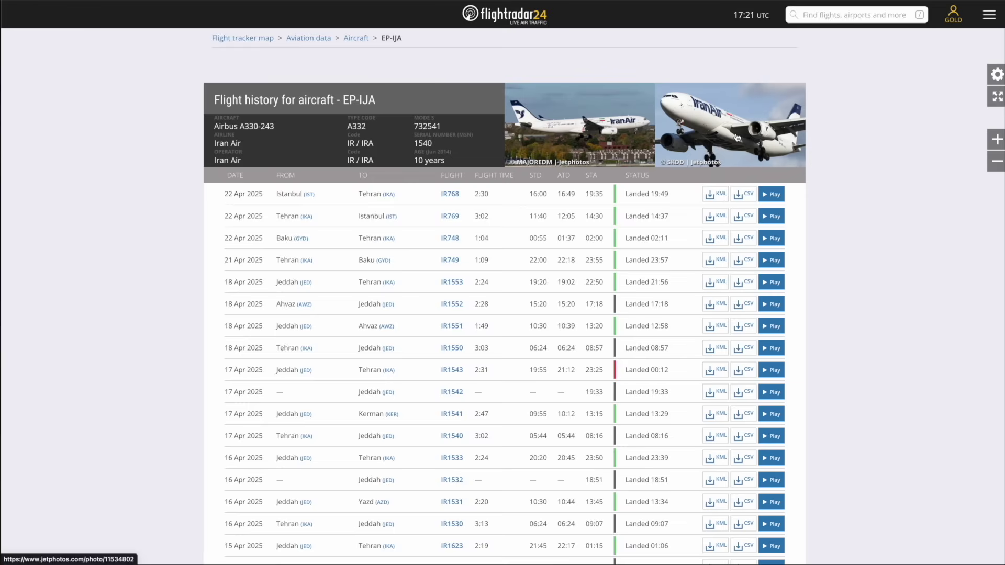
left_click_drag(340, 103, 383, 105)
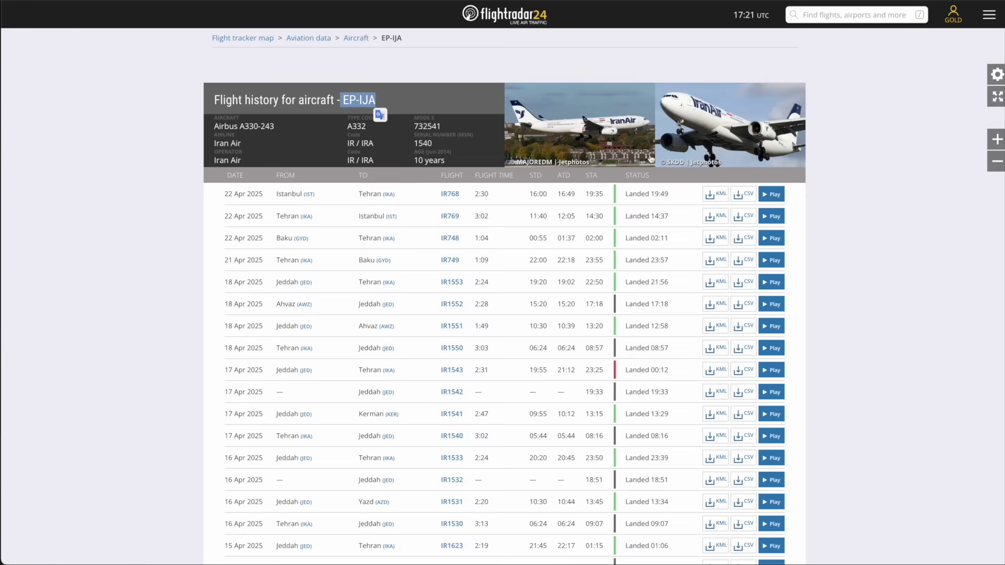
left_click(759, 124)
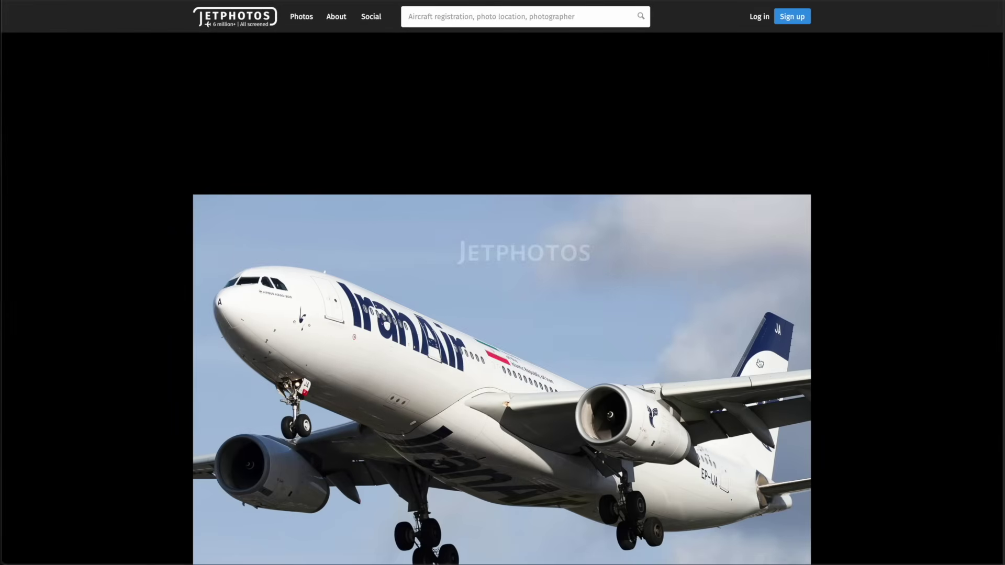
left_click(779, 335)
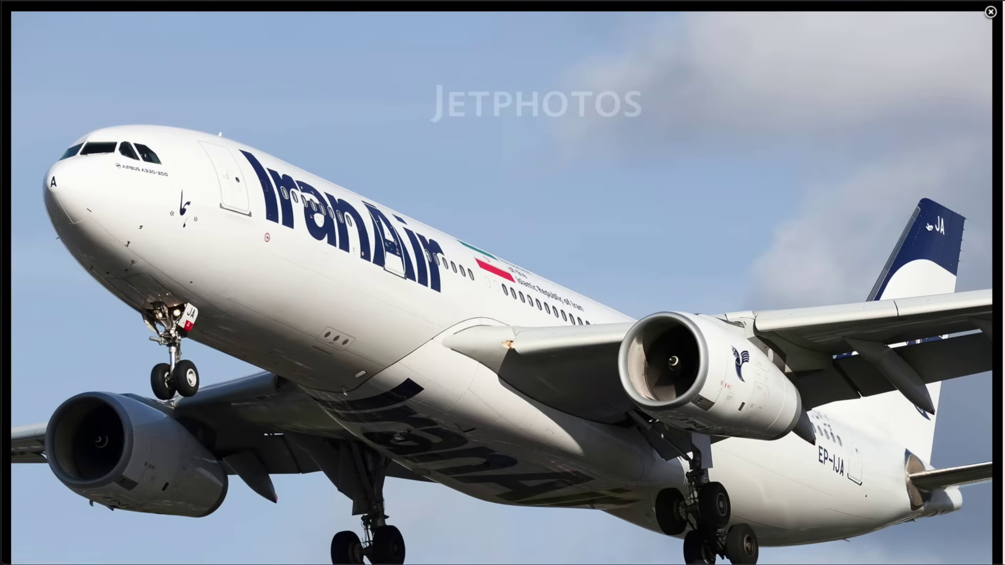
left_click(990, 12)
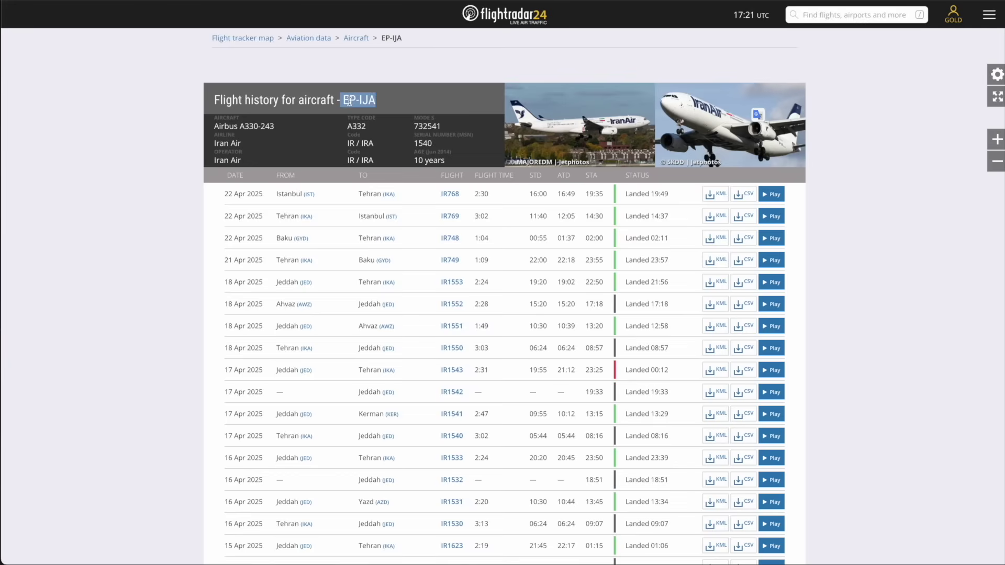
left_click(350, 101)
left_click_drag(383, 101, 345, 94)
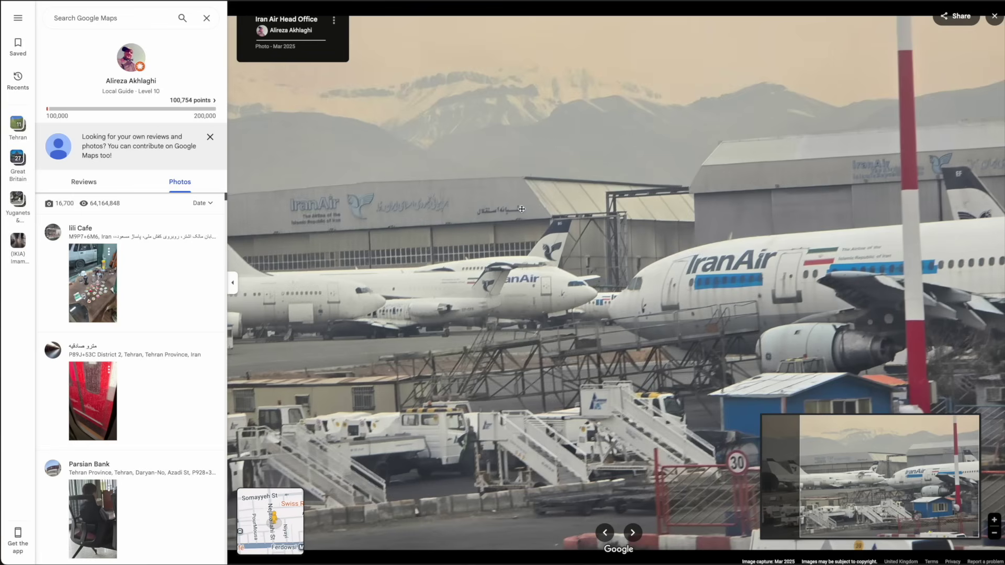
Inspect the IranAir tail codes in the March 2025 photo and search Google Images for iran air "EP-ICF"
scroll(560, 209, "up", 2)
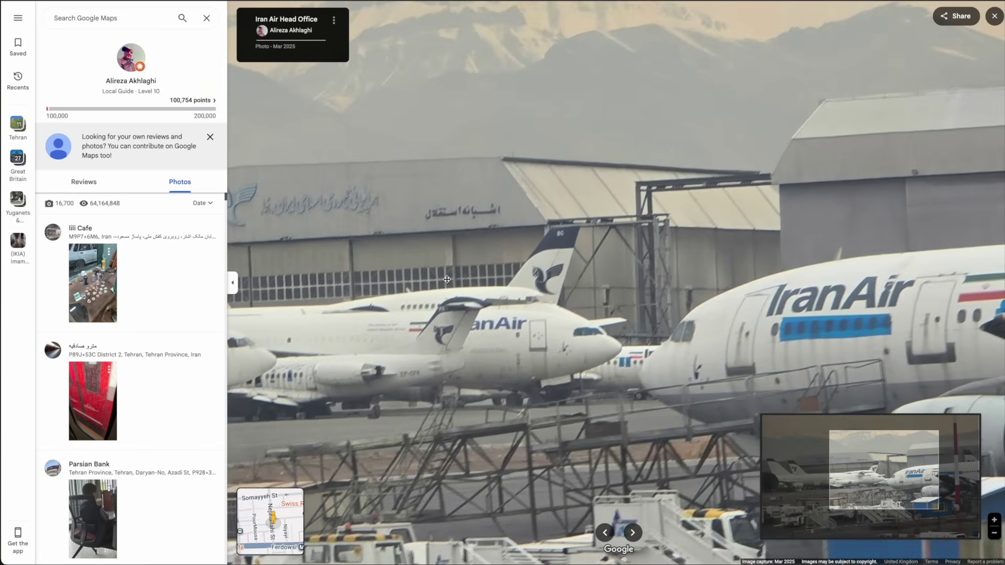
left_click_drag(446, 279, 685, 258)
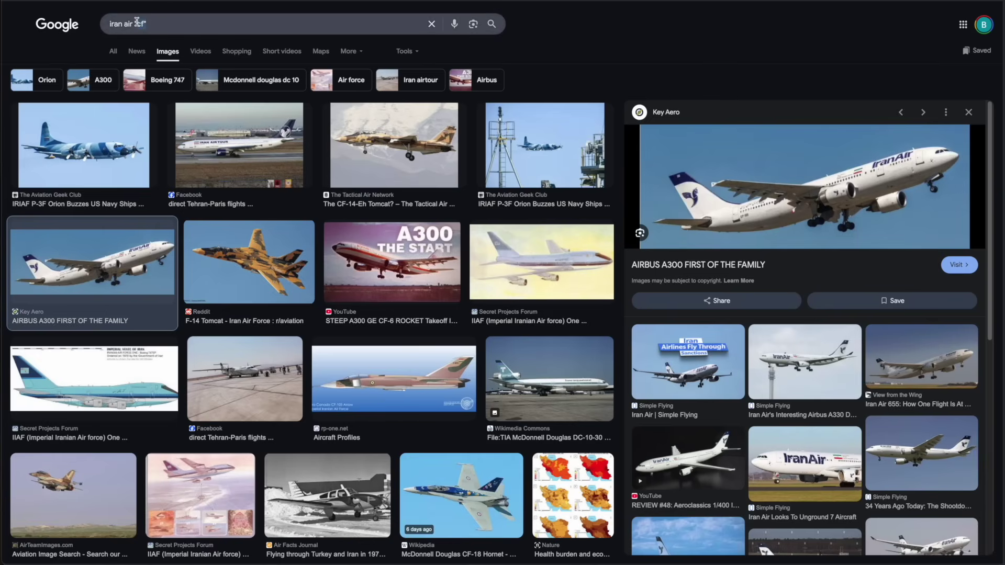
type("-IC")
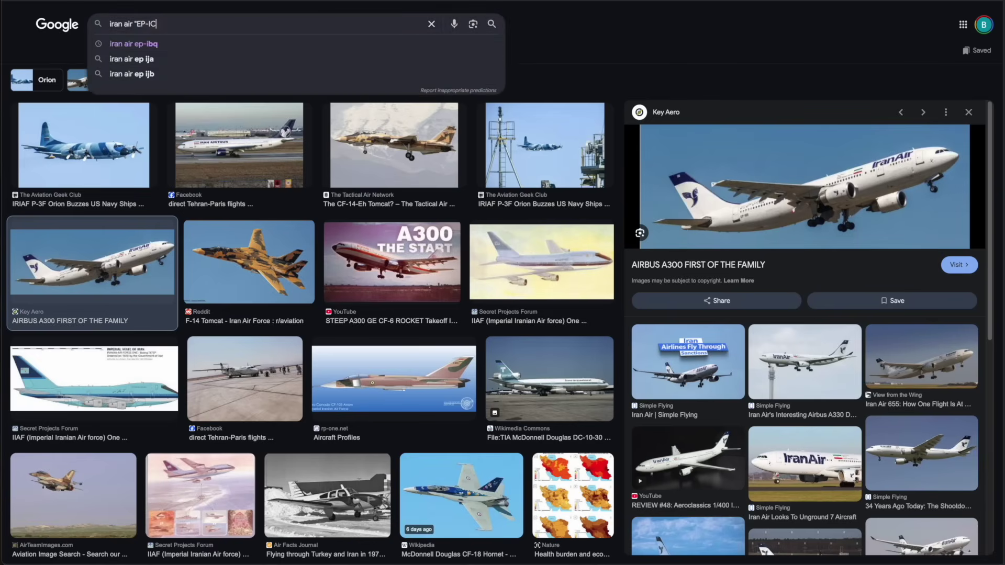
type("F\"")
key("Return")
Preview the second to fifth aircraft photos in the first row of the EP-ICF image results
left_click(188, 146)
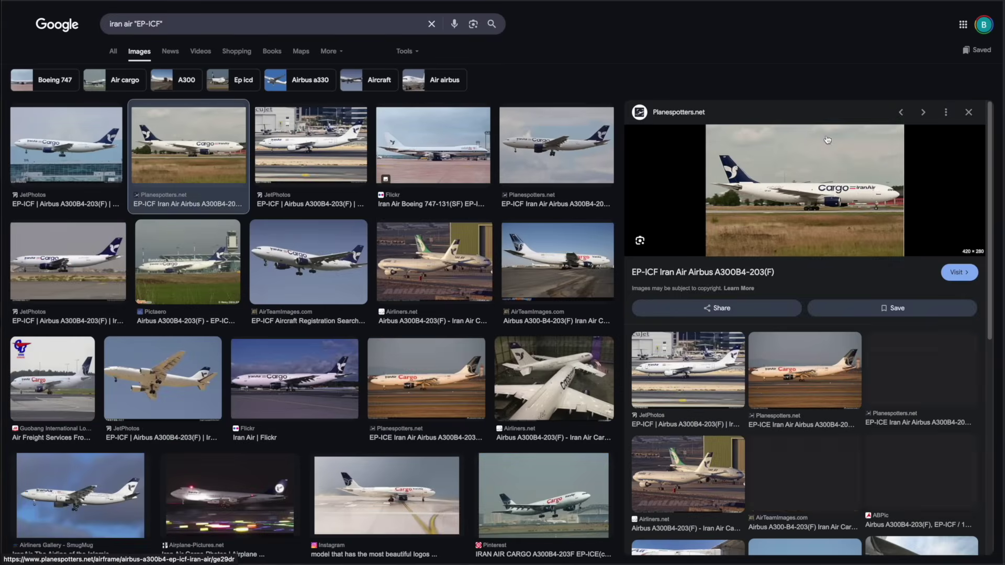
left_click(312, 151)
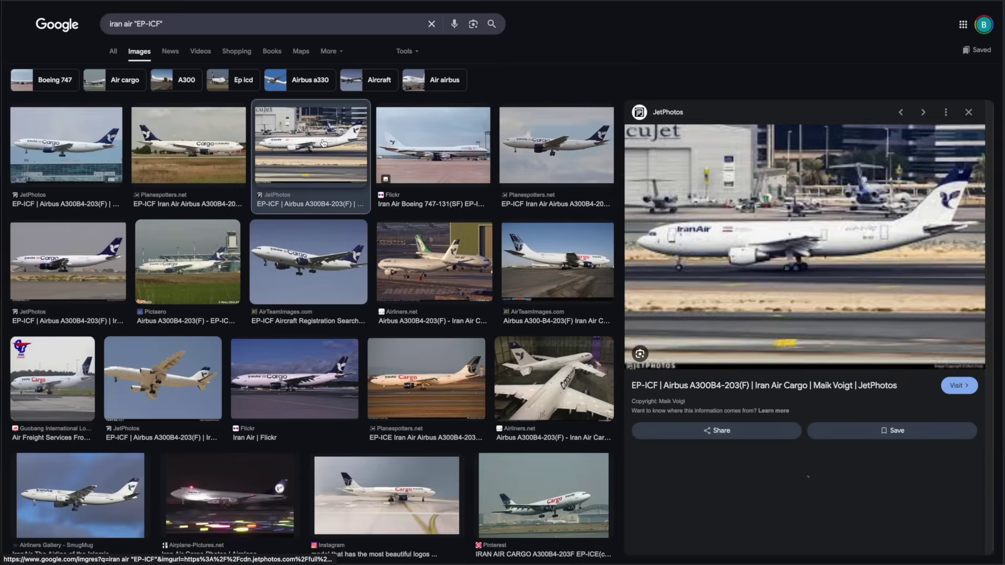
left_click(423, 143)
left_click(533, 159)
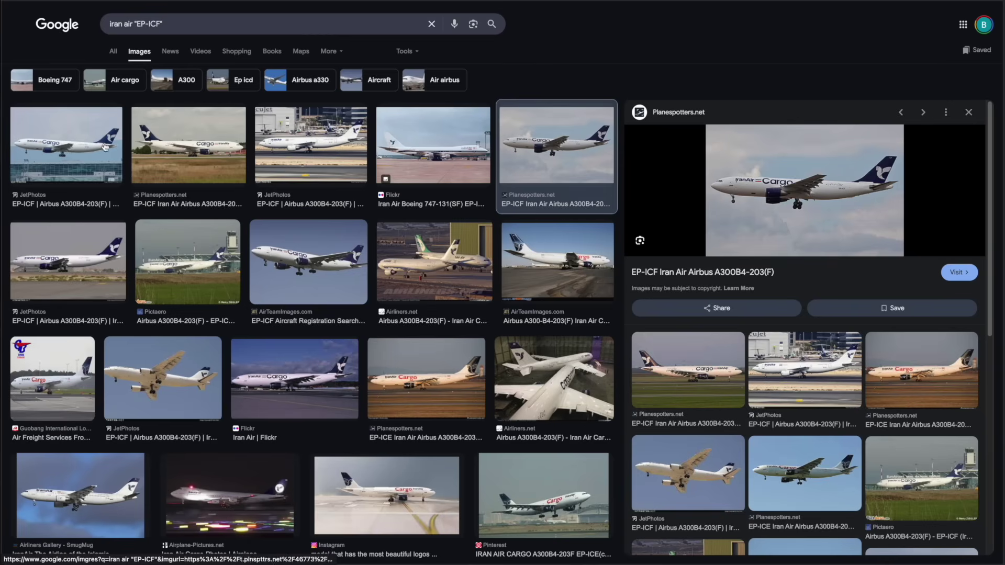
Open the Planespotters.net airframe page for EP-ICF from the web results and examine its photos and aircraft type
left_click(111, 52)
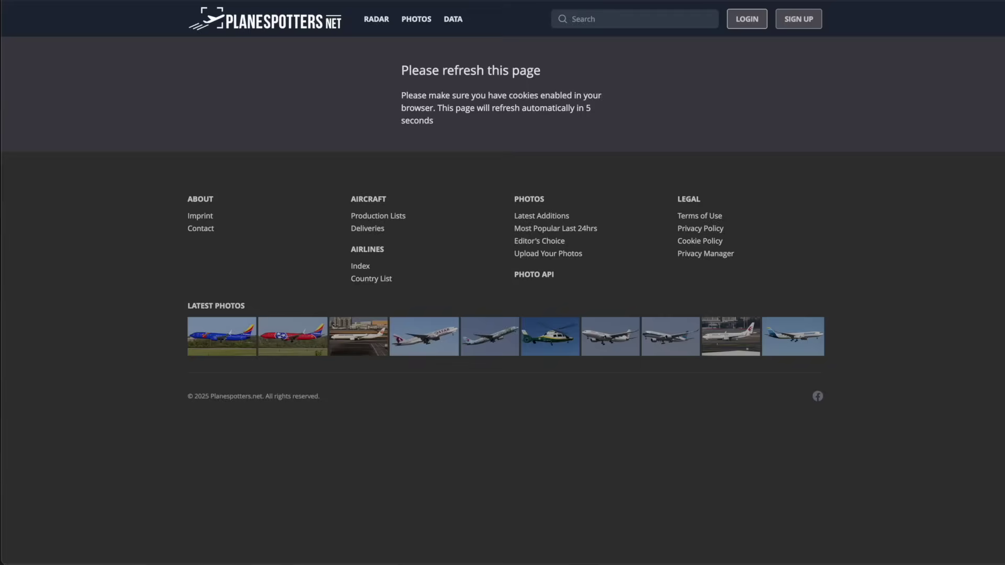
scroll(467, 262, "down", 15)
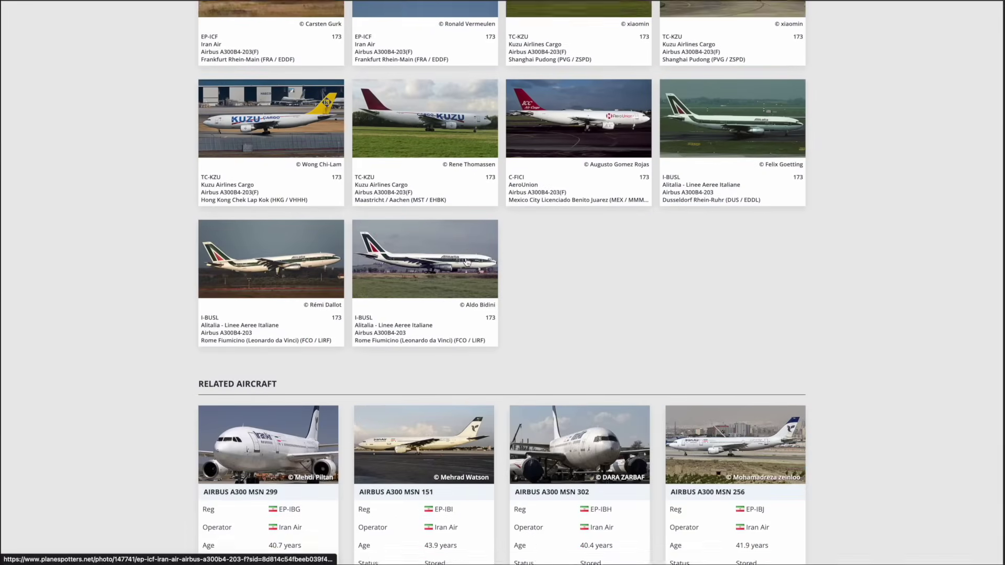
left_click_drag(369, 132, 399, 140)
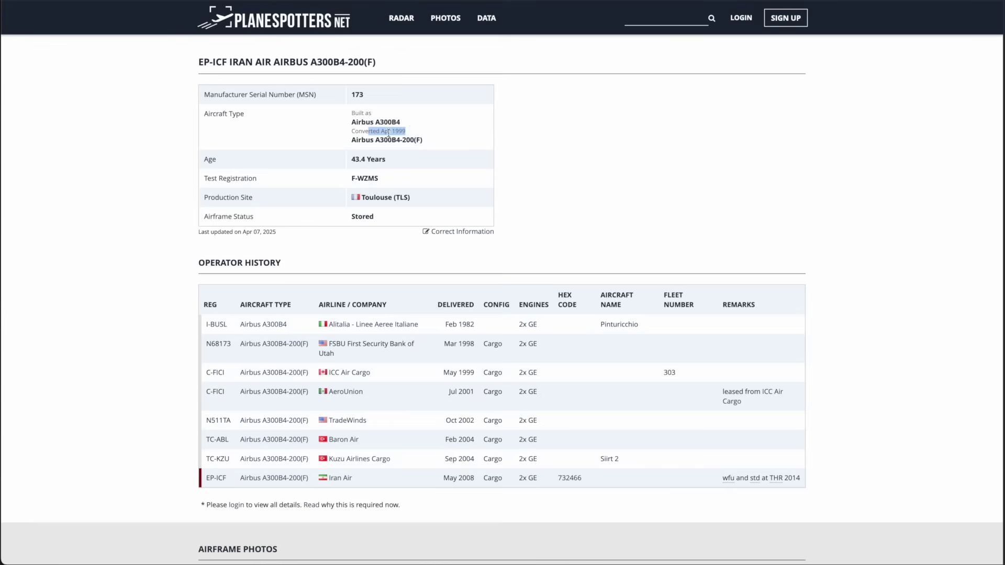
left_click(382, 140)
left_click(397, 140)
Read the EP-ICF page title and the Iran Air row of the operator history, including its abbreviated remarks
left_click_drag(195, 64, 223, 62)
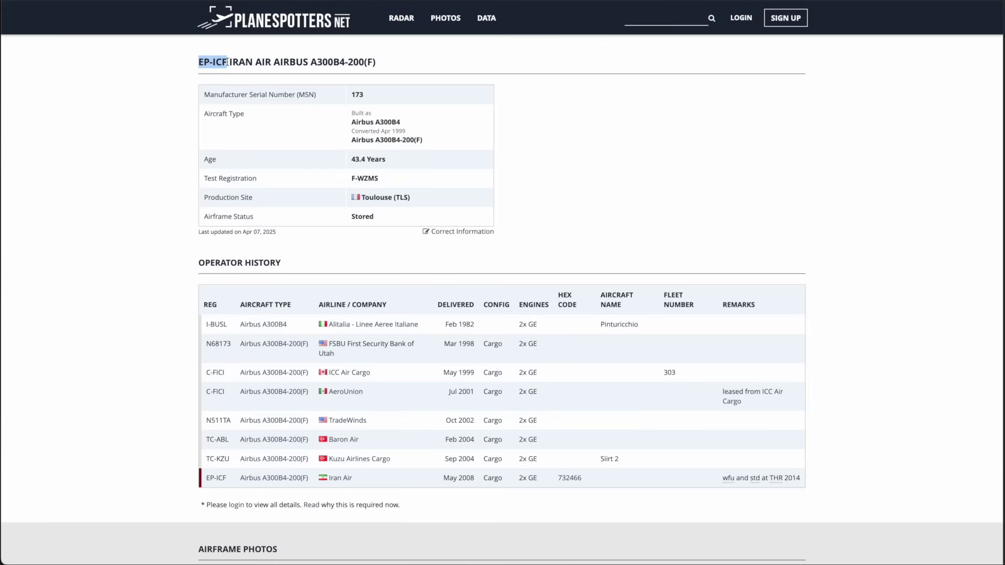
left_click_drag(307, 61, 354, 64)
left_click(606, 218)
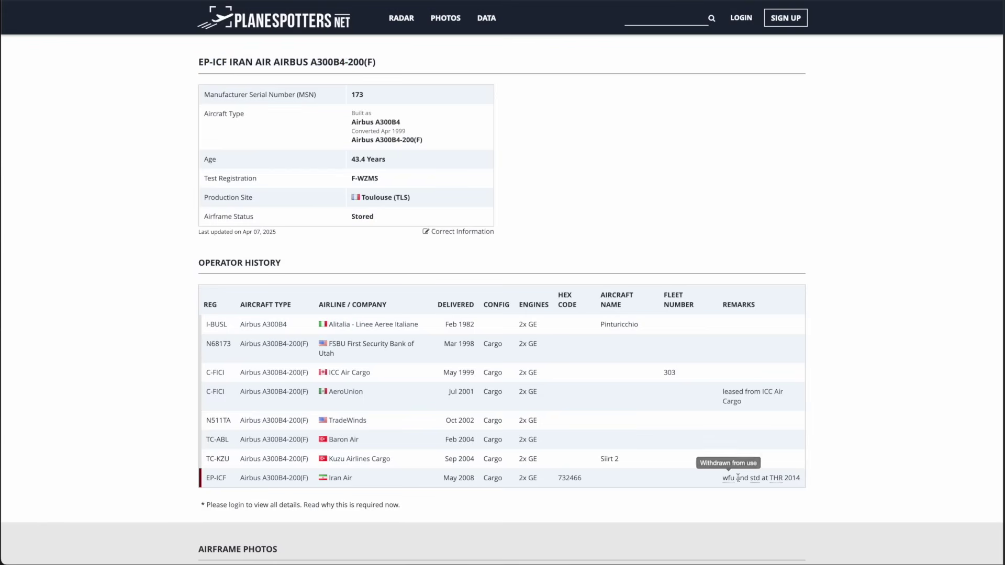
mouse_move(754, 478)
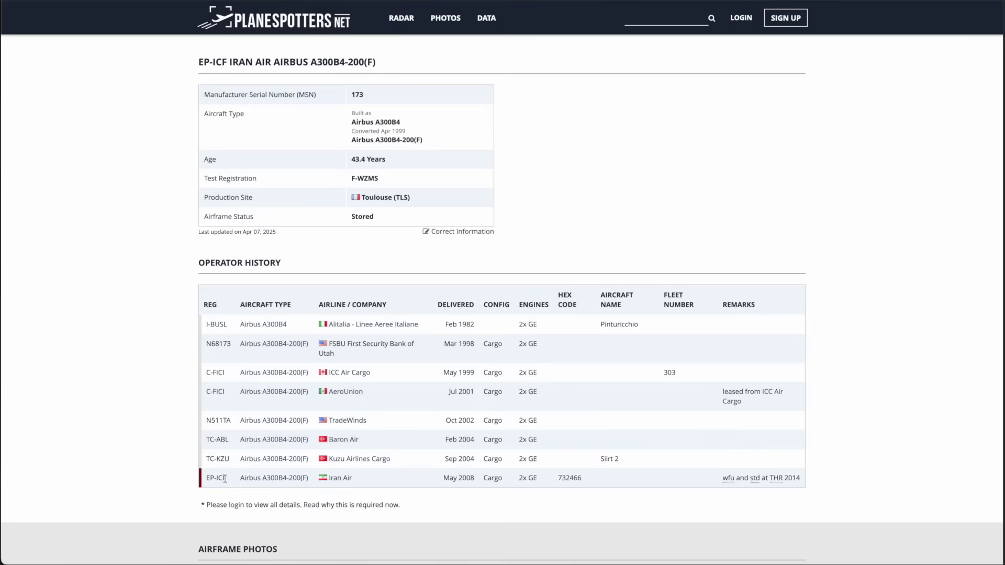
left_click_drag(226, 478, 206, 478)
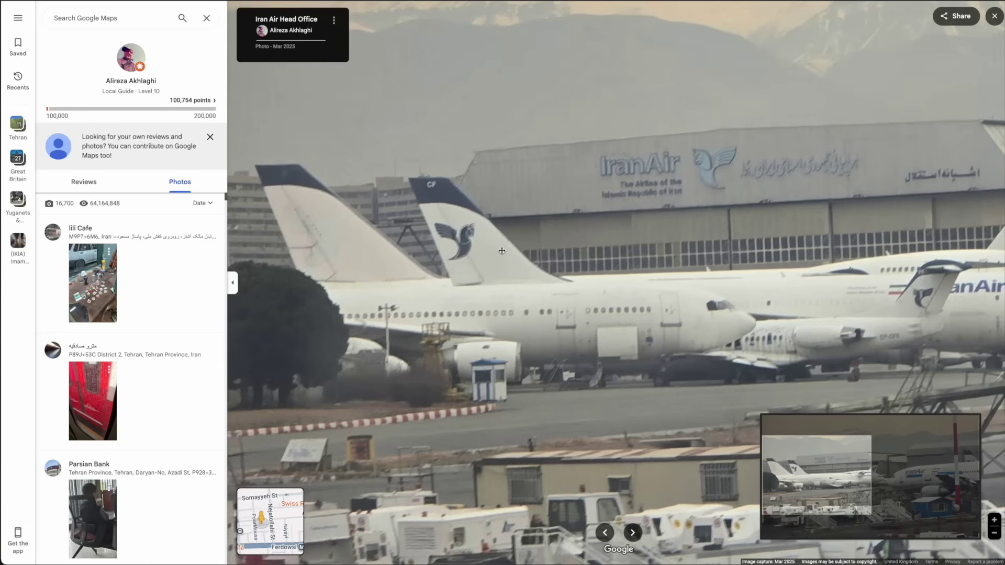
Compare the CF-marked jet with the neighbouring IranAir aircraft across the March 2025 Google Maps photo
left_click_drag(673, 309, 424, 317)
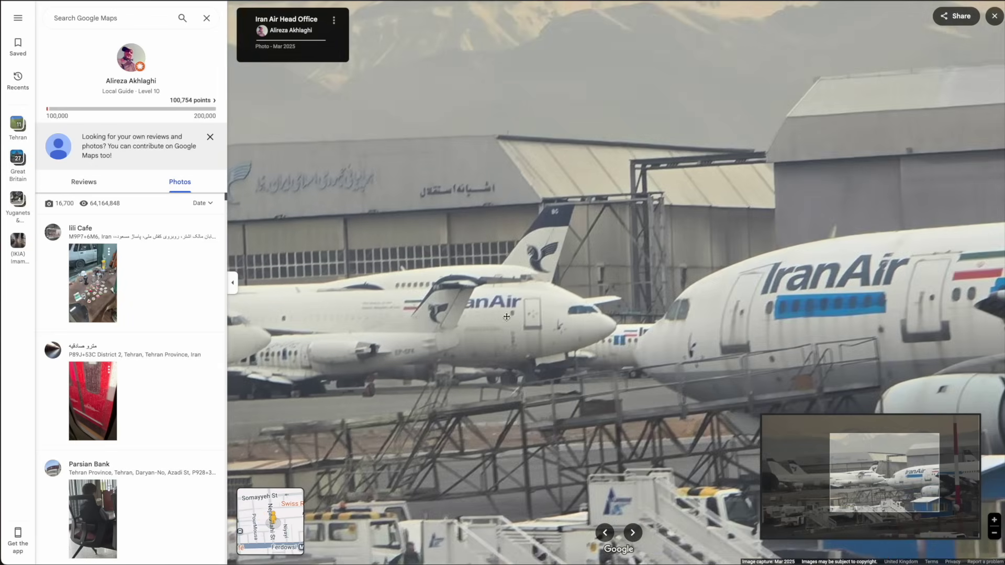
left_click_drag(527, 328, 615, 316)
left_click_drag(531, 310, 616, 312)
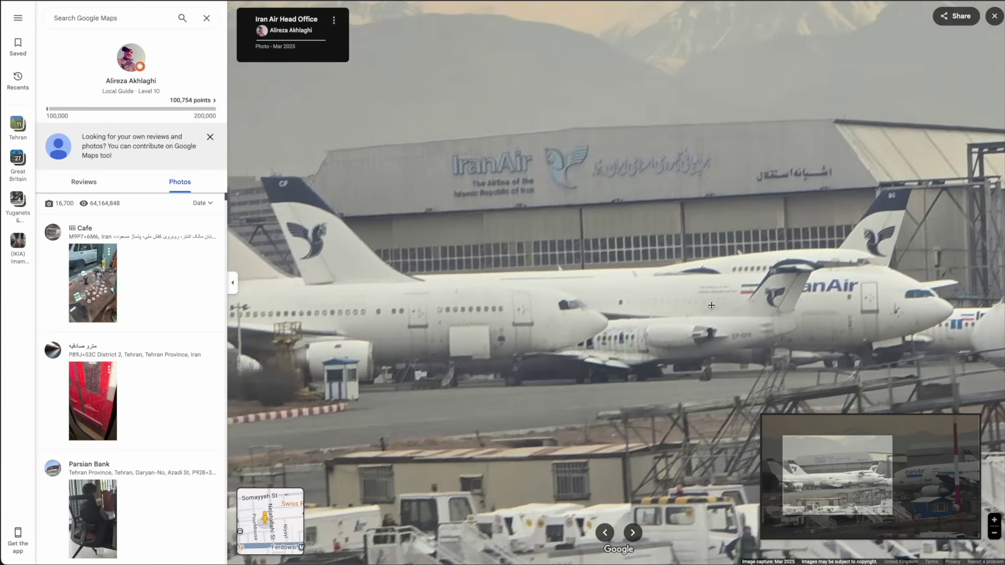
left_click_drag(711, 305, 640, 282)
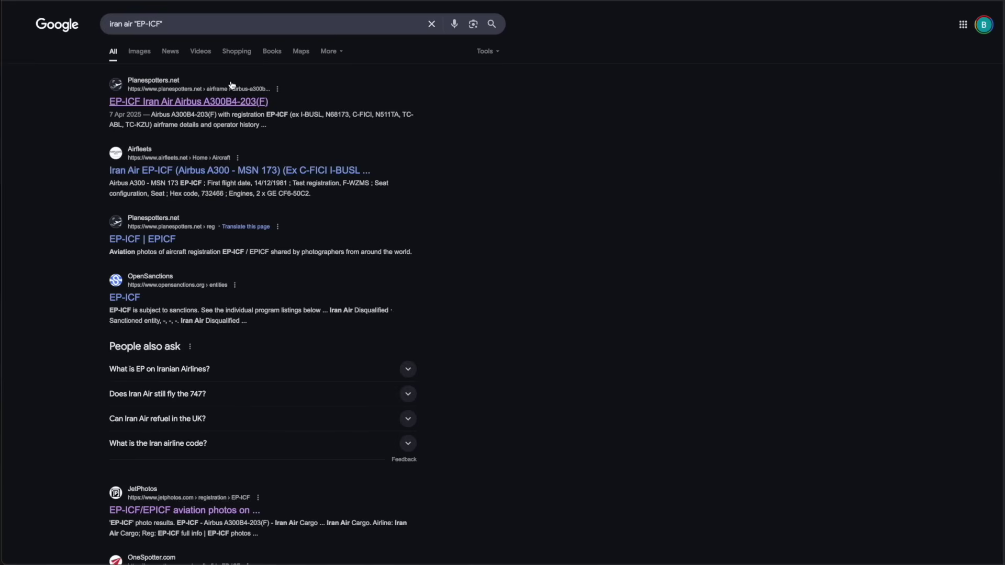
Show image results for iran air "EP-ICF" and restrict them to a custom date range starting from 2018
left_click(140, 52)
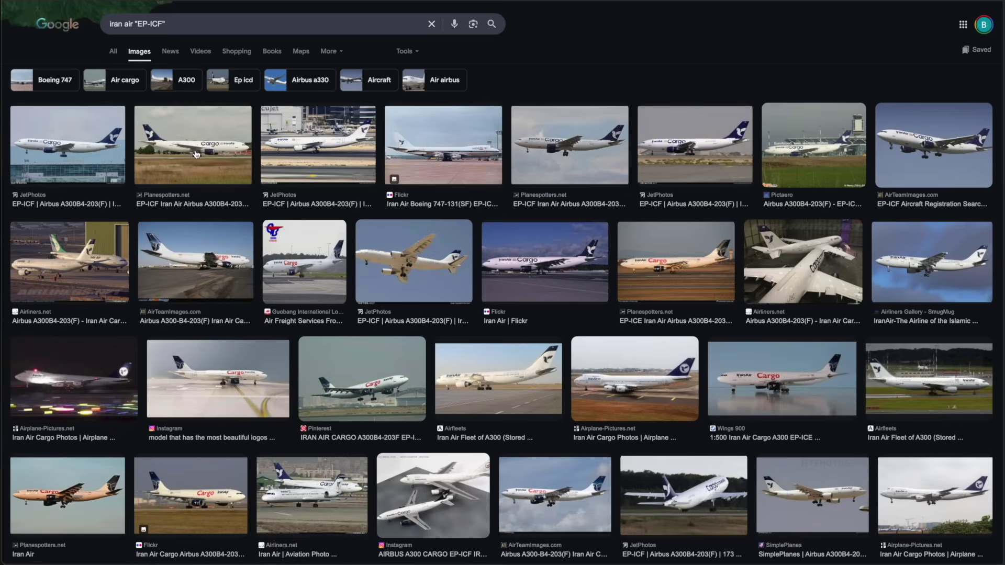
left_click(412, 52)
mouse_move(432, 96)
mouse_move(422, 128)
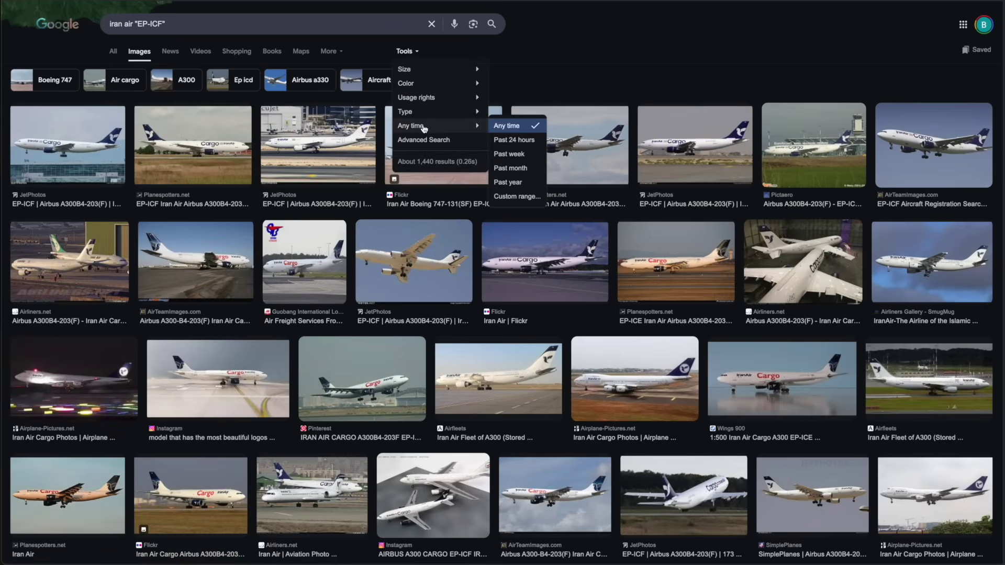
left_click(517, 196)
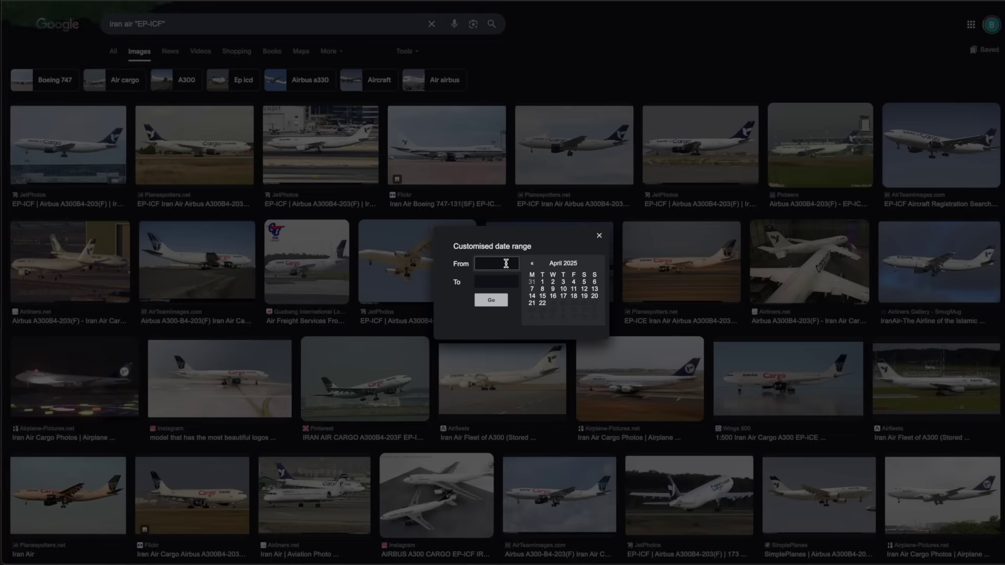
type("2018")
key("Return")
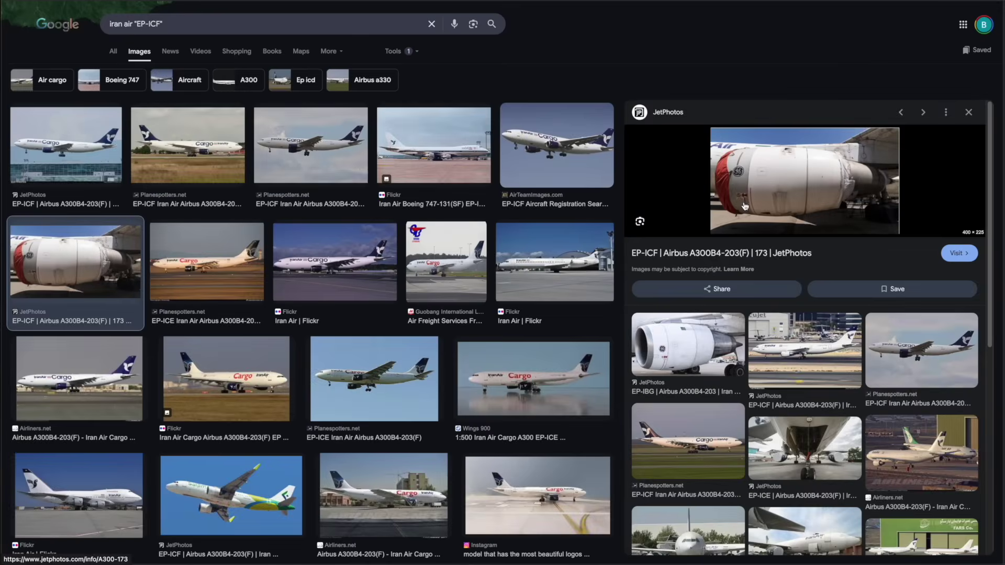
Open the JetPhotos airframe page from the engine photo result, browse the EP-ICF photo gallery and open the cockpit picture
left_click(728, 253)
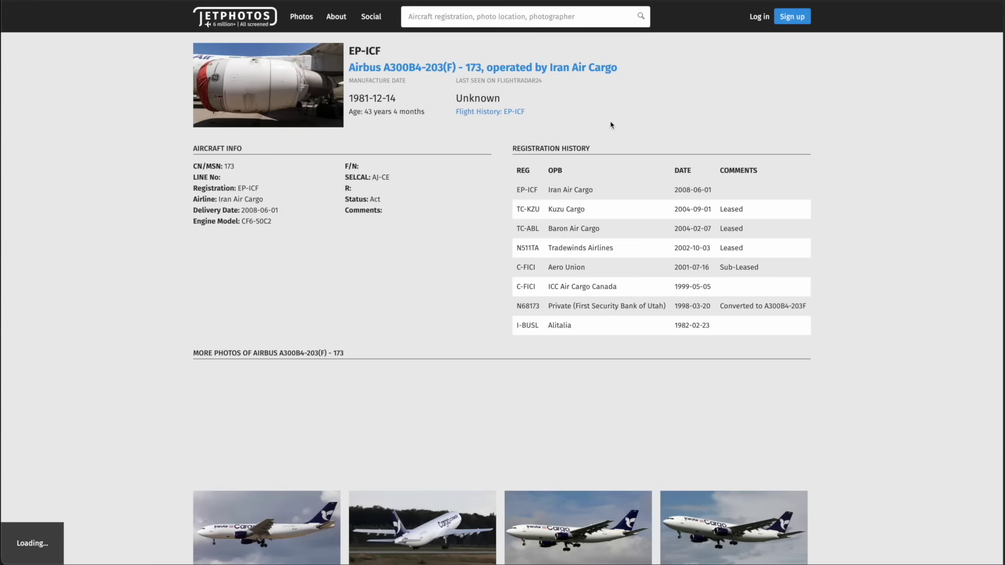
scroll(139, 310, "down", 10)
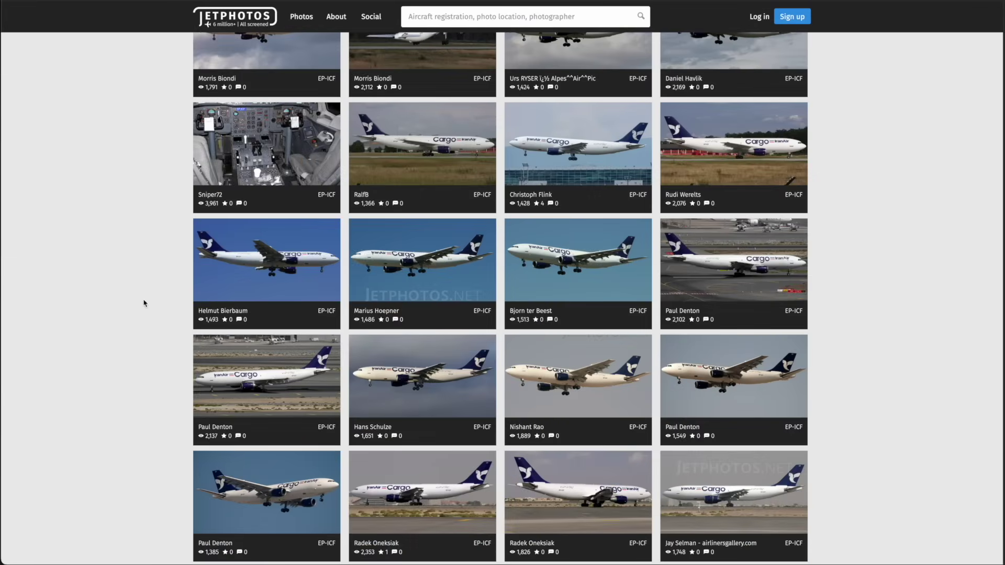
scroll(139, 310, "up", 6)
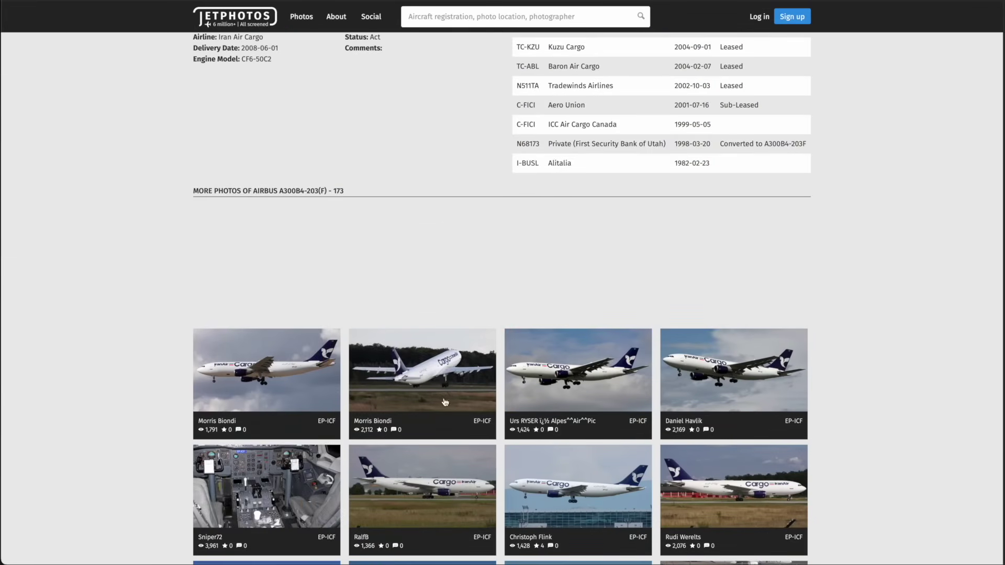
scroll(437, 382, "up", 3)
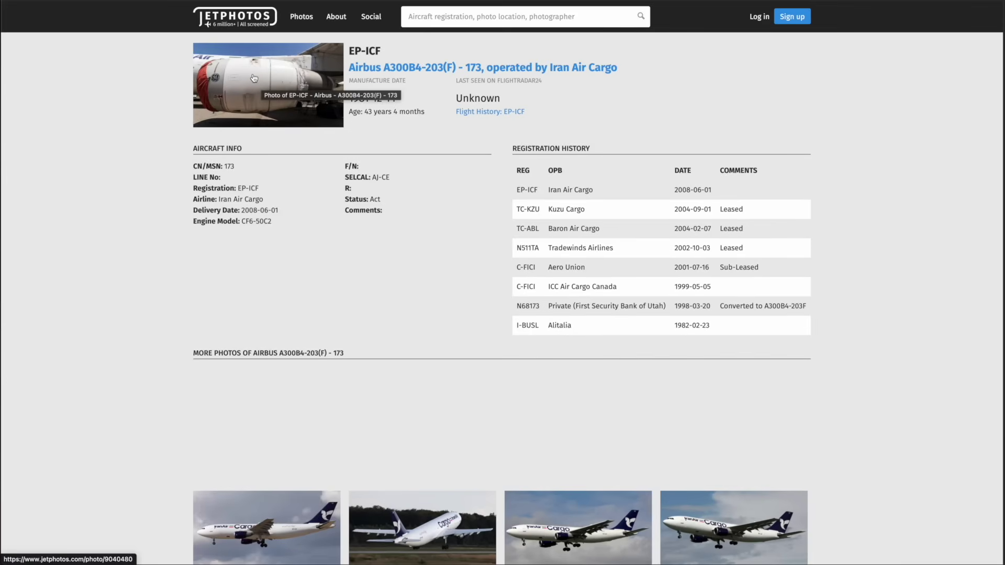
scroll(328, 314, "down", 7)
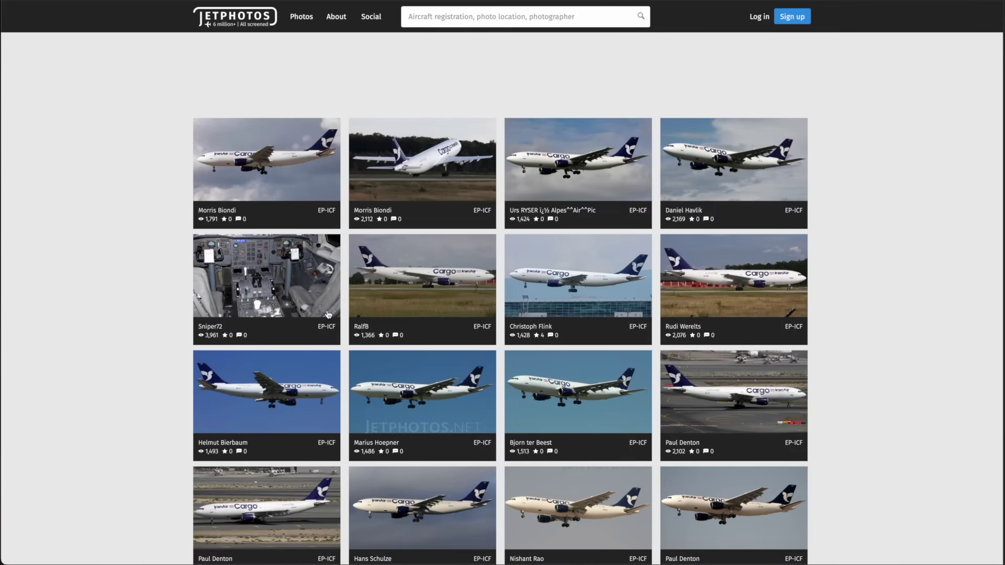
left_click(267, 250)
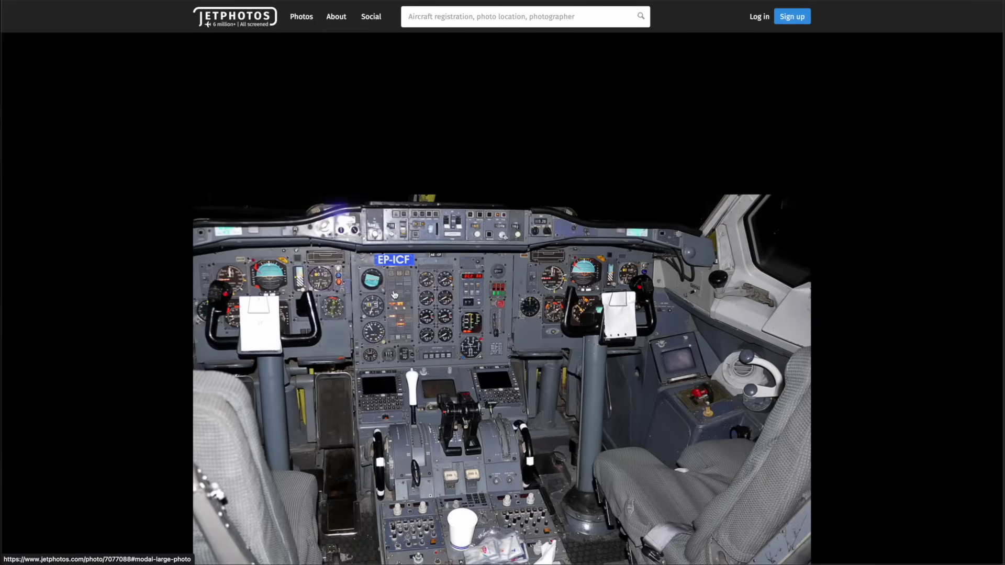
Look through the cockpit photo's details and open the related EP-ICF photo of the engine with the red intake cover
scroll(641, 293, "down", 4)
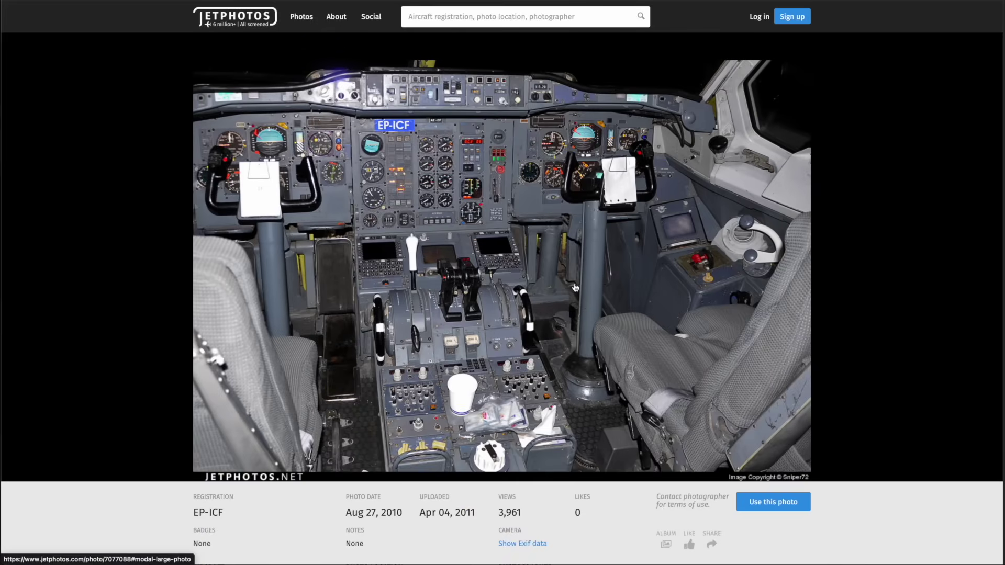
scroll(595, 166, "down", 8)
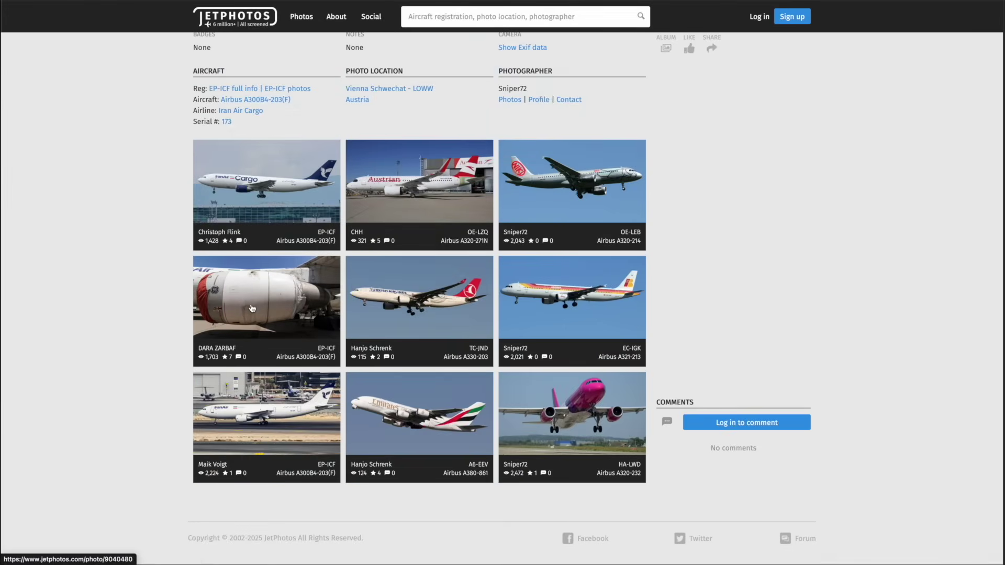
left_click(251, 309)
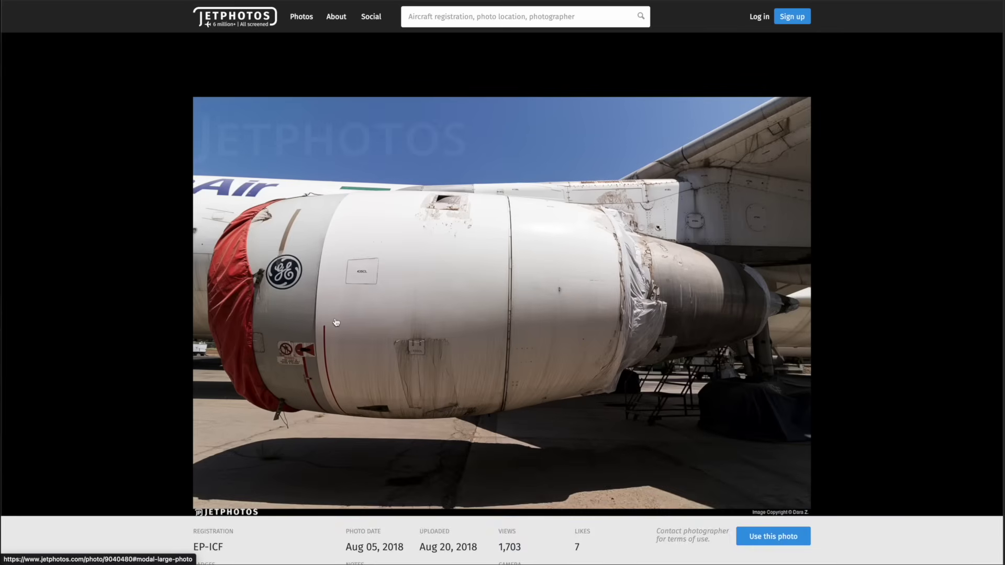
Check the engine photo's date and location, then close its page and browse the EP-ICF image results
scroll(454, 367, "down", 9)
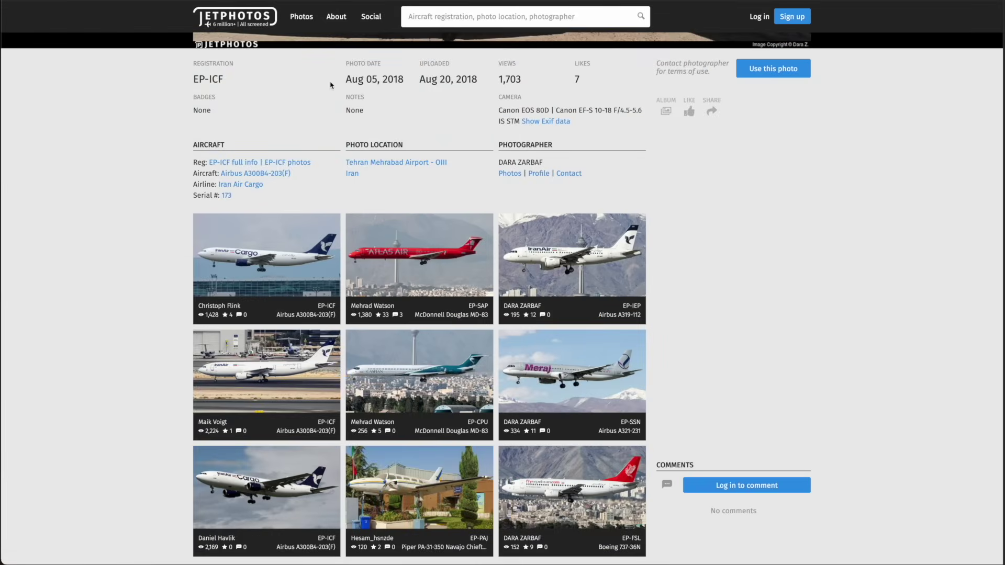
left_click_drag(343, 81, 403, 79)
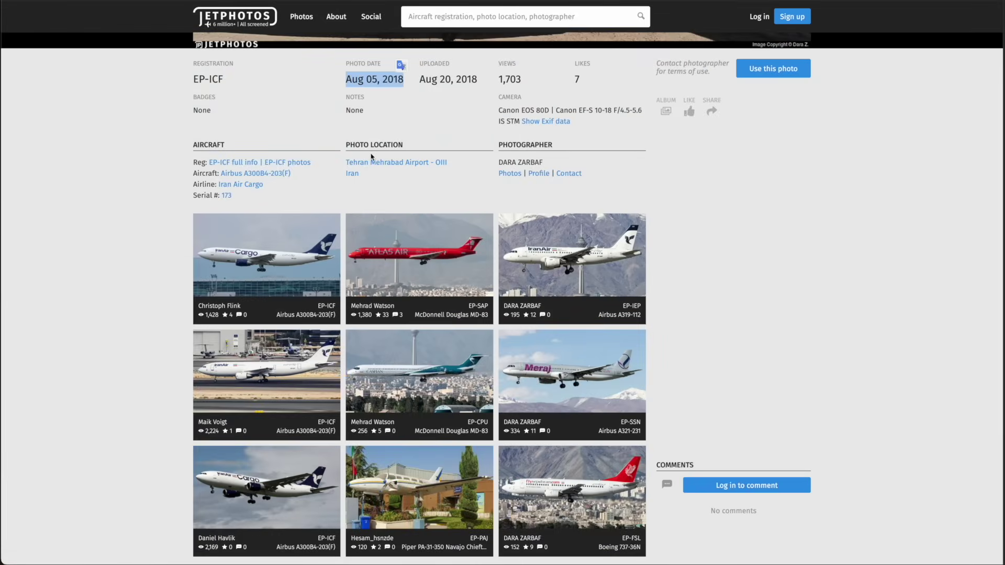
scroll(371, 155, "down", 2)
key("super+w")
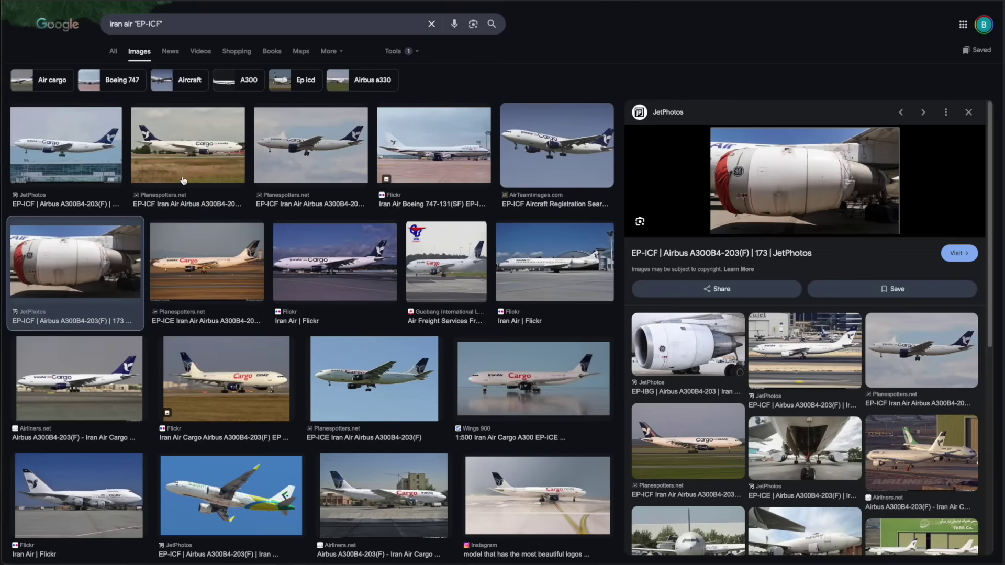
scroll(674, 339, "down", 2)
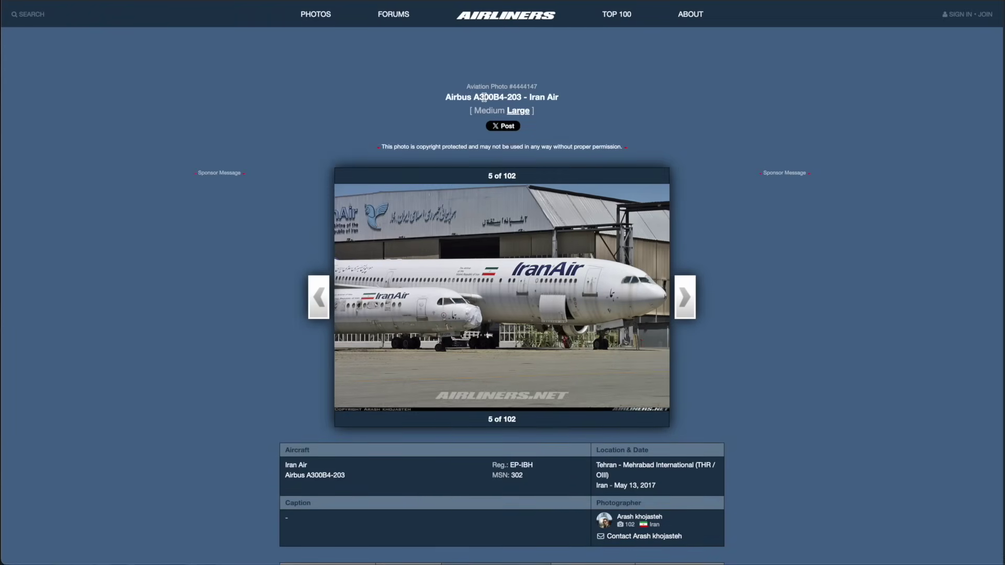
Compare the Airliners.net photo of EP-IBH and the smaller IranAir jet with the parked aircraft and hangars in Google Earth Pro
scroll(615, 160, "down", 1)
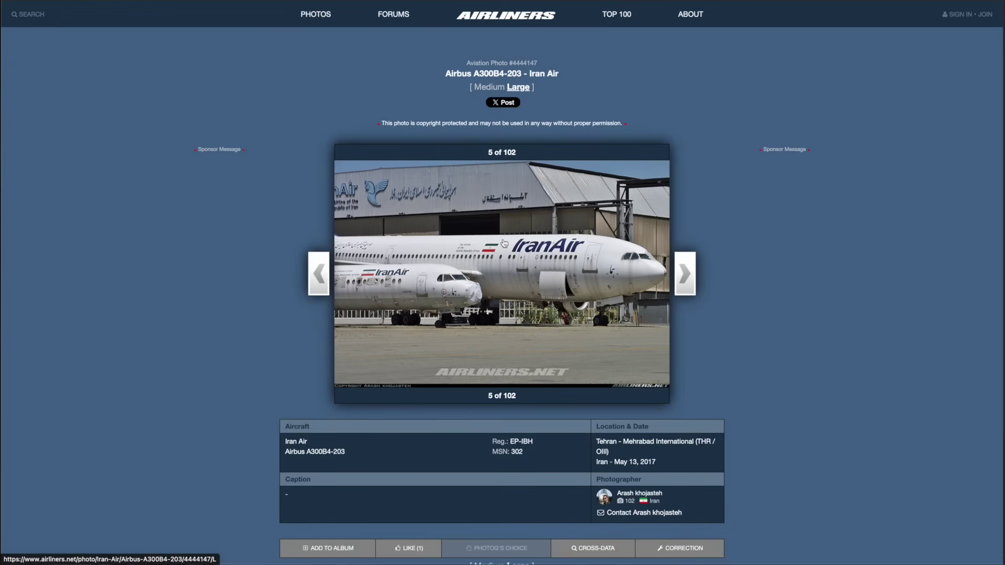
key("super+Tab")
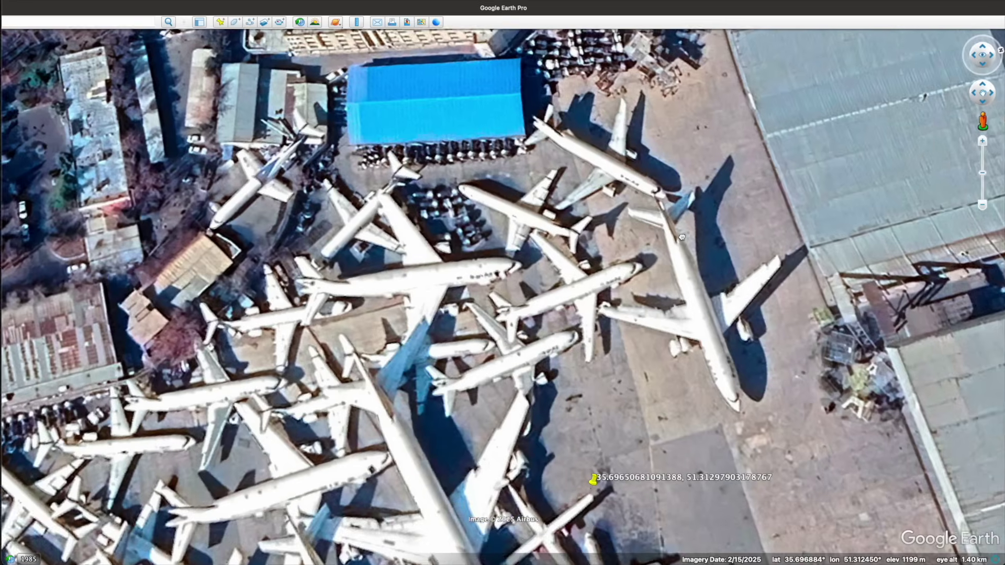
left_click_drag(682, 237, 655, 217)
left_click_drag(578, 273, 717, 277)
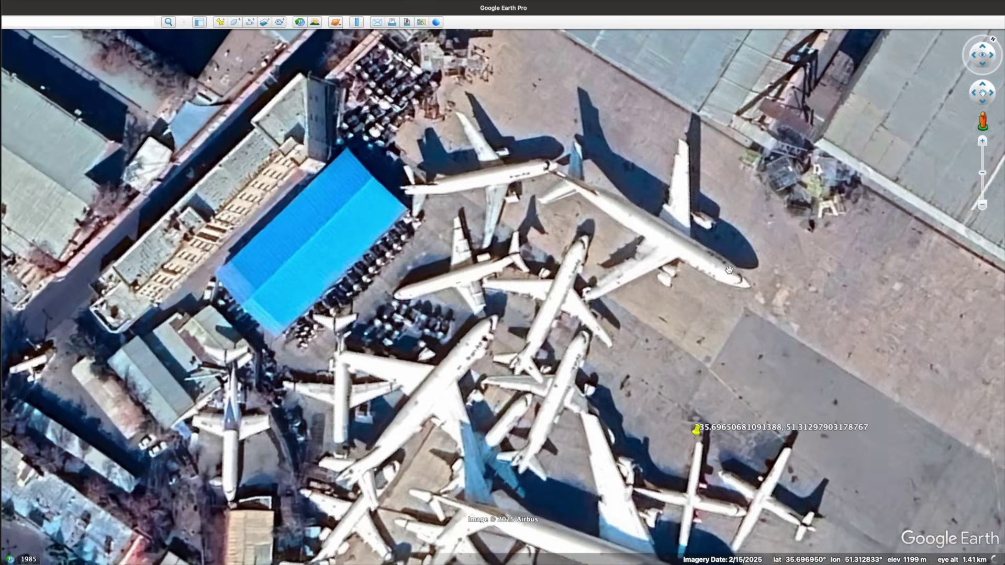
left_click_drag(576, 459, 665, 531)
left_click_drag(634, 365, 635, 445)
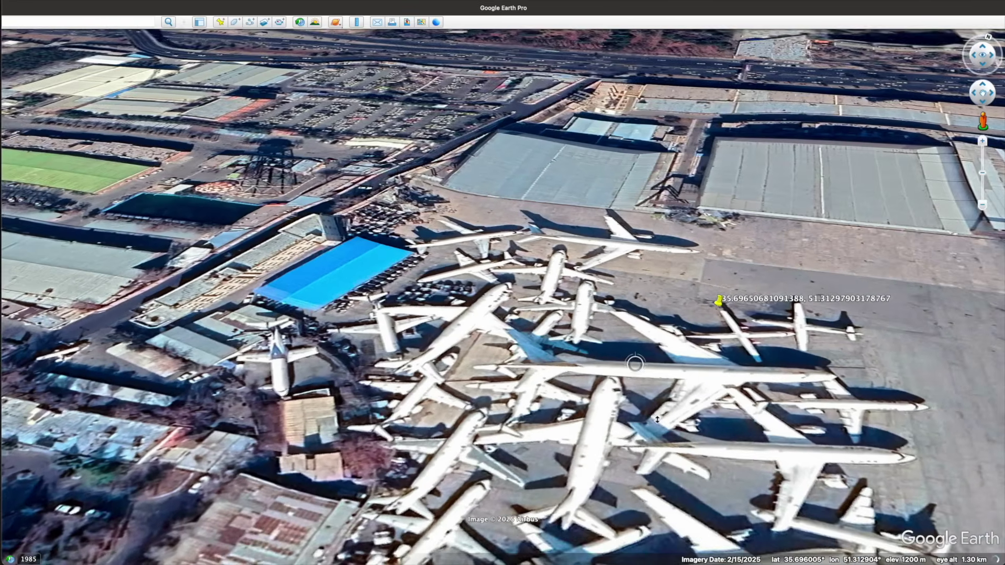
key("super+Tab")
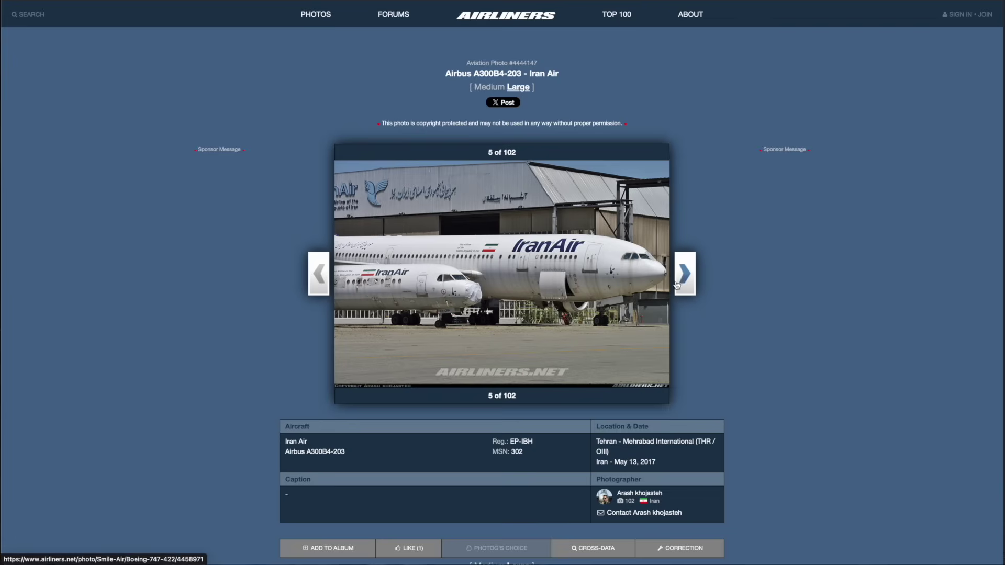
left_click(357, 273)
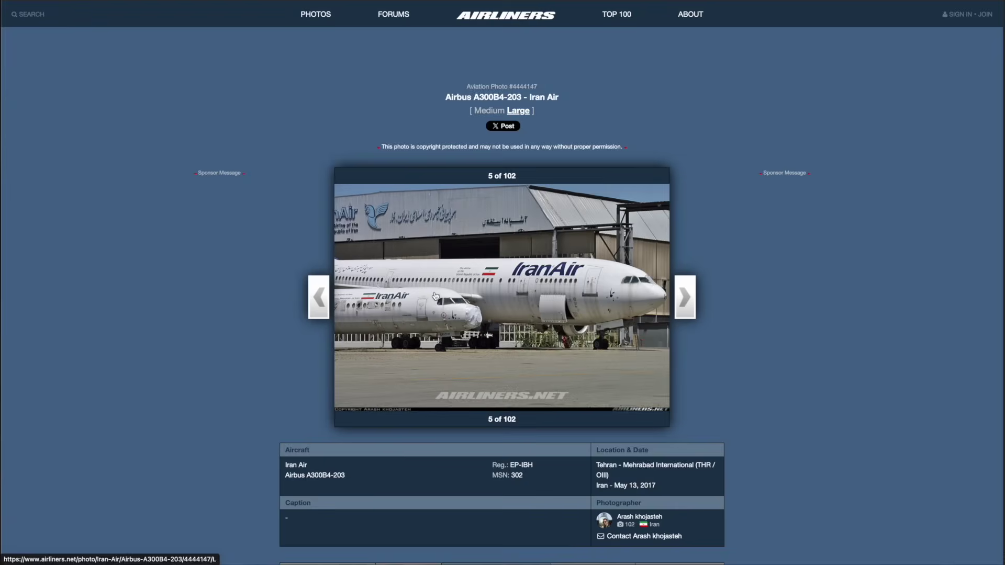
scroll(407, 392, "down", 1)
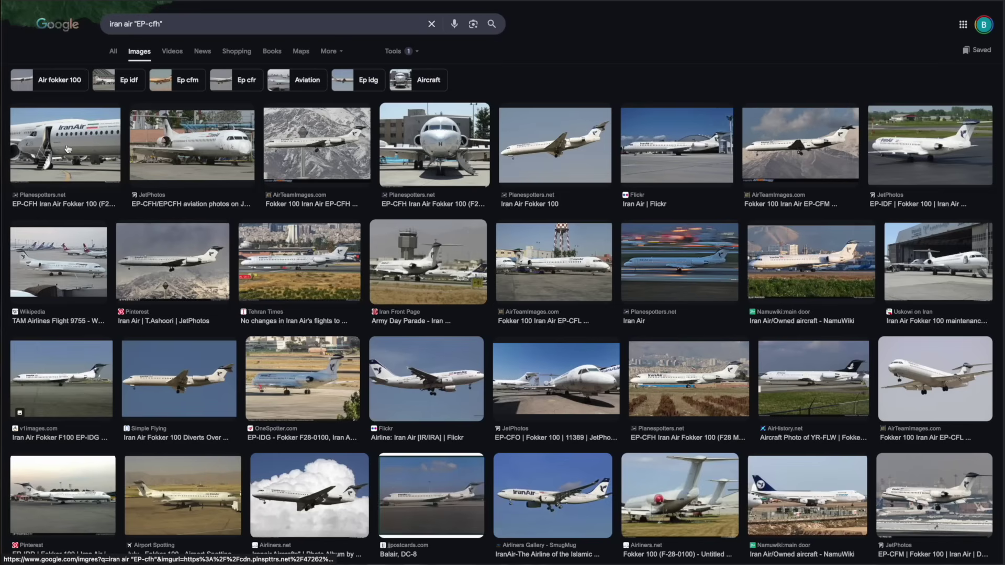
Preview the first two EP-cfh image results and open the JetPhotos picture of EP-CFH parked with its nose wrapped
left_click(65, 150)
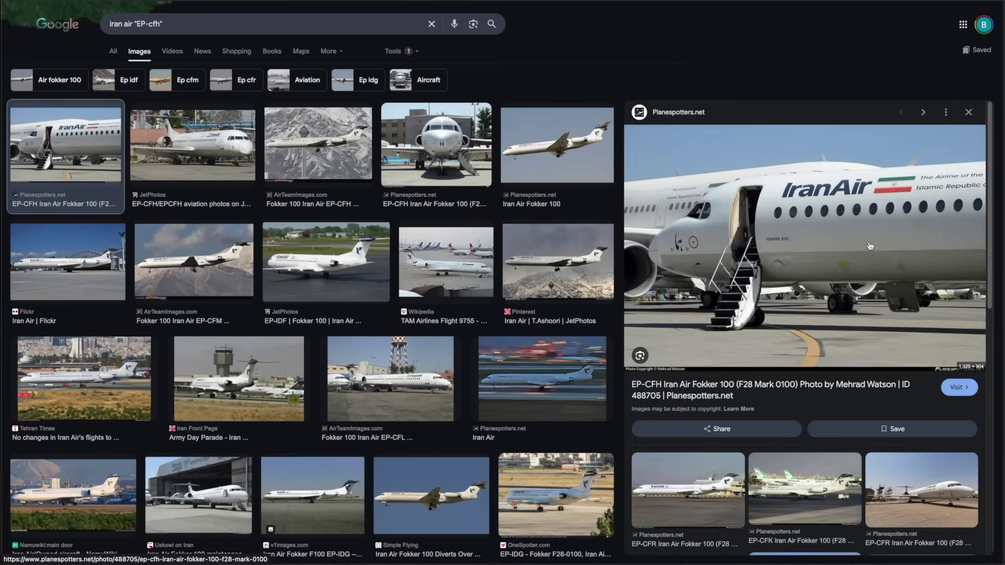
key("Right")
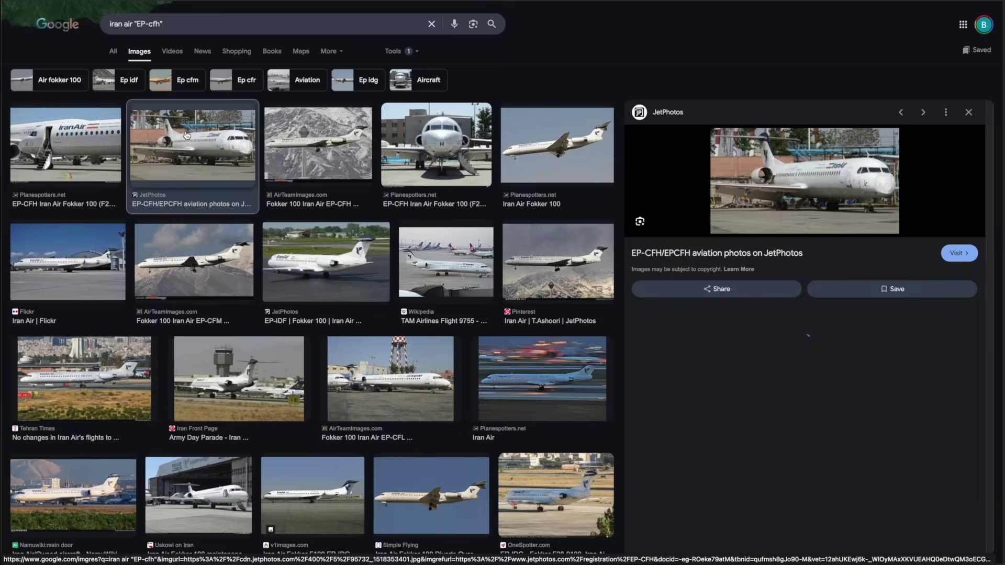
left_click(807, 182)
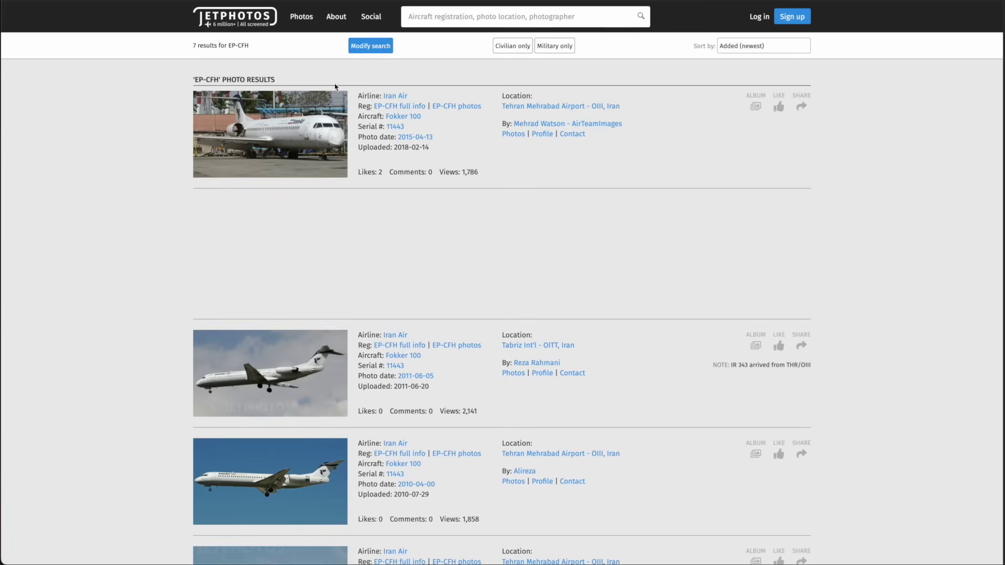
left_click(287, 122)
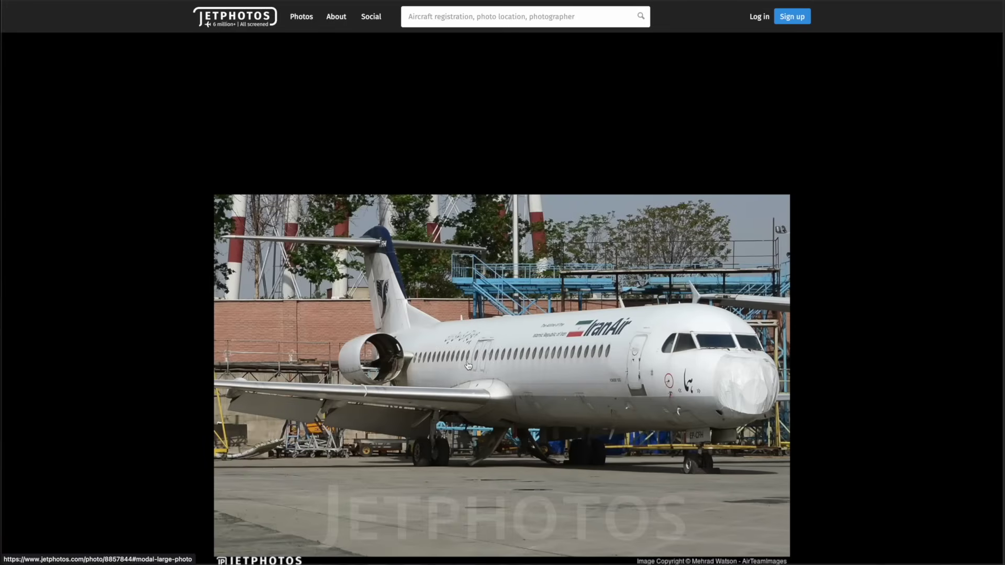
scroll(395, 252, "down", 2)
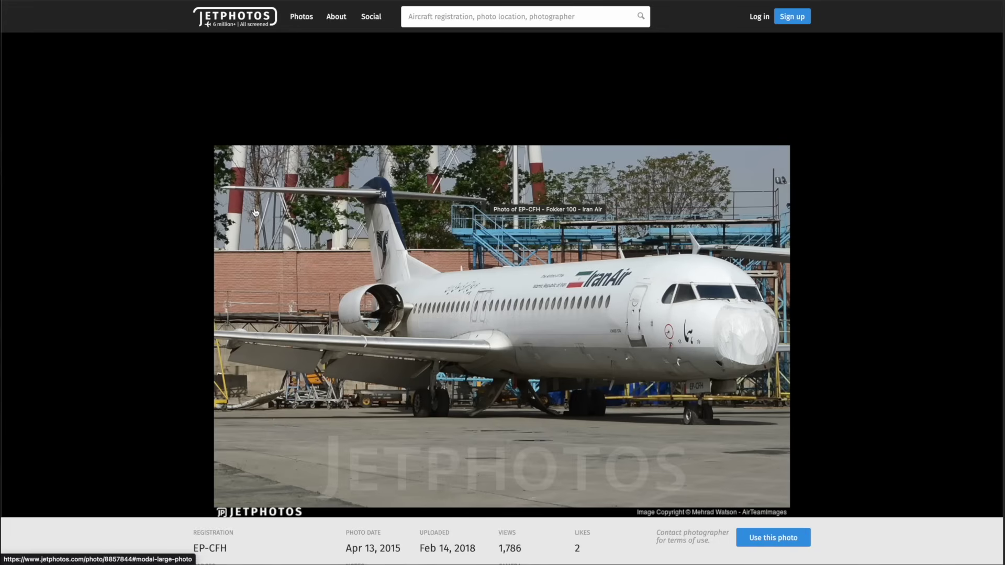
Switch to Google Earth Pro and examine the aircraft and structures around the blue-roofed building from different headings
key("super+Tab")
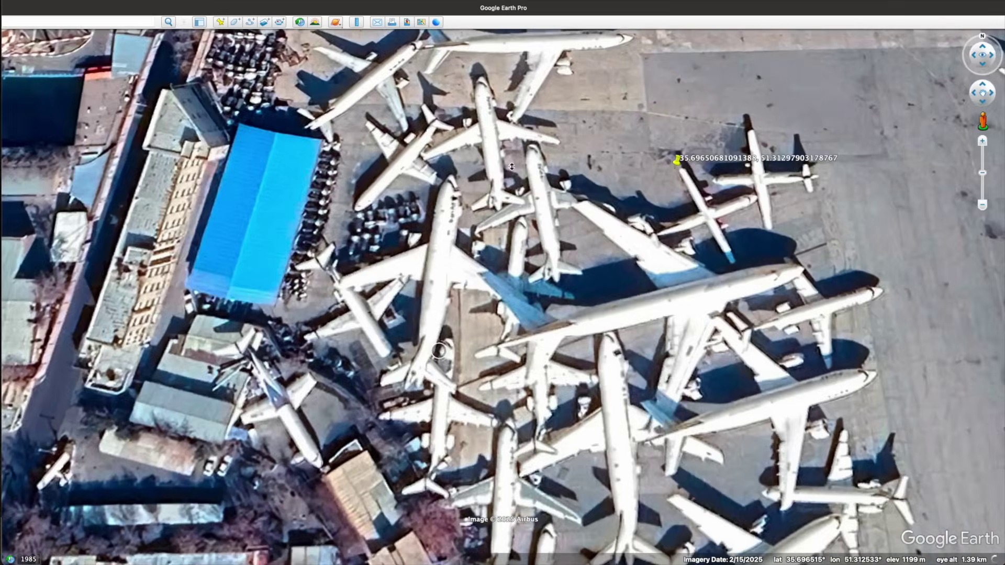
mouse_move(247, 93)
left_mouse_down()
mouse_move(339, 198)
mouse_move(537, 349)
mouse_move(575, 331)
mouse_move(345, 253)
left_mouse_up()
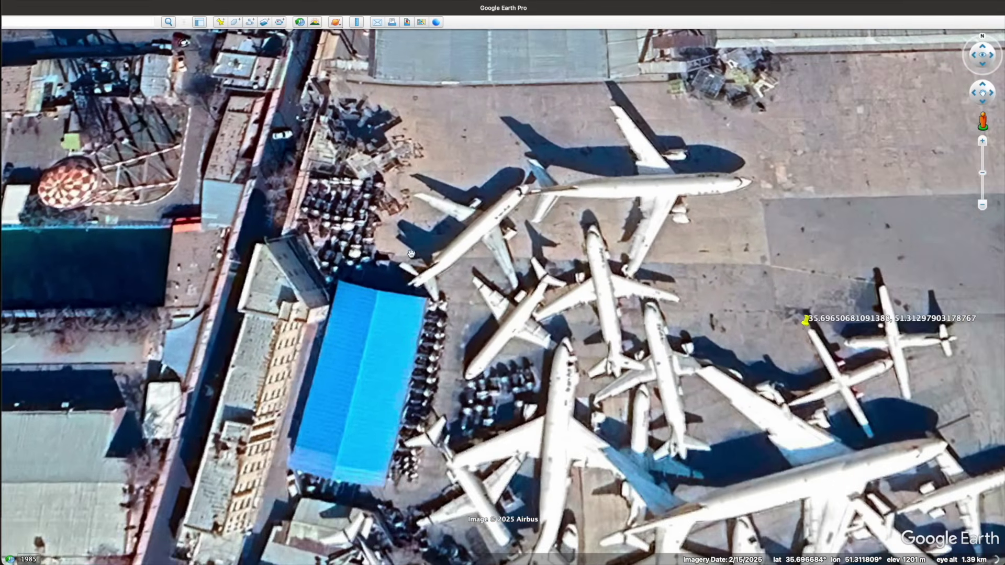
left_click_drag(517, 250, 253, 260)
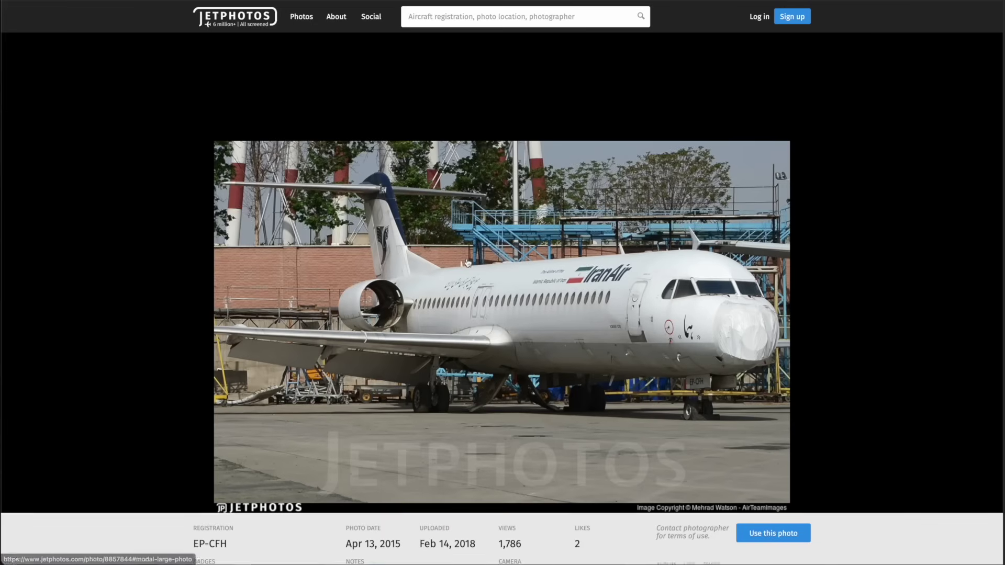
Check the EP-CFH photo's date on JetPhotos and show Google Earth's historical imagery of the apron from 5/2015
scroll(467, 263, "down", 5)
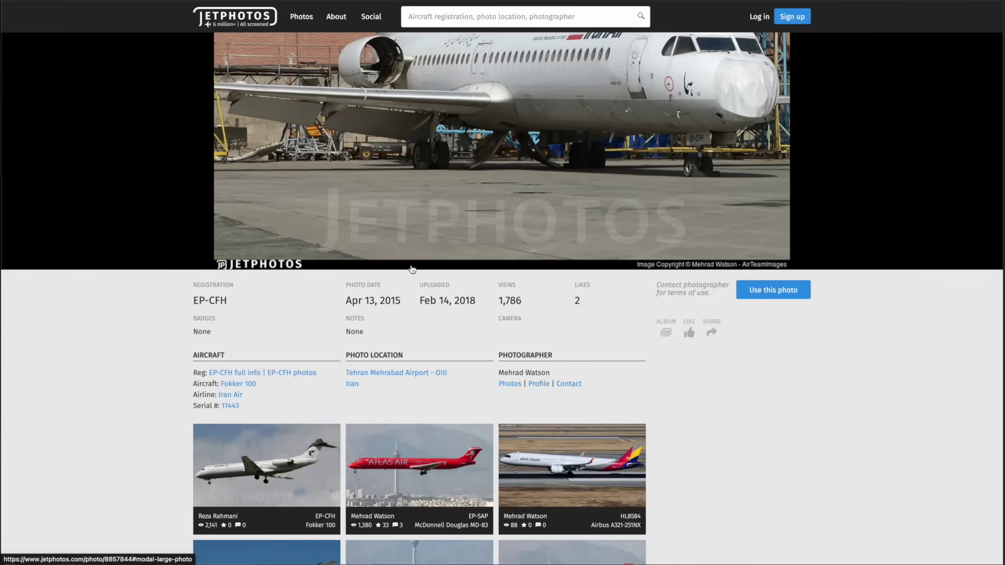
left_click_drag(352, 300, 400, 299)
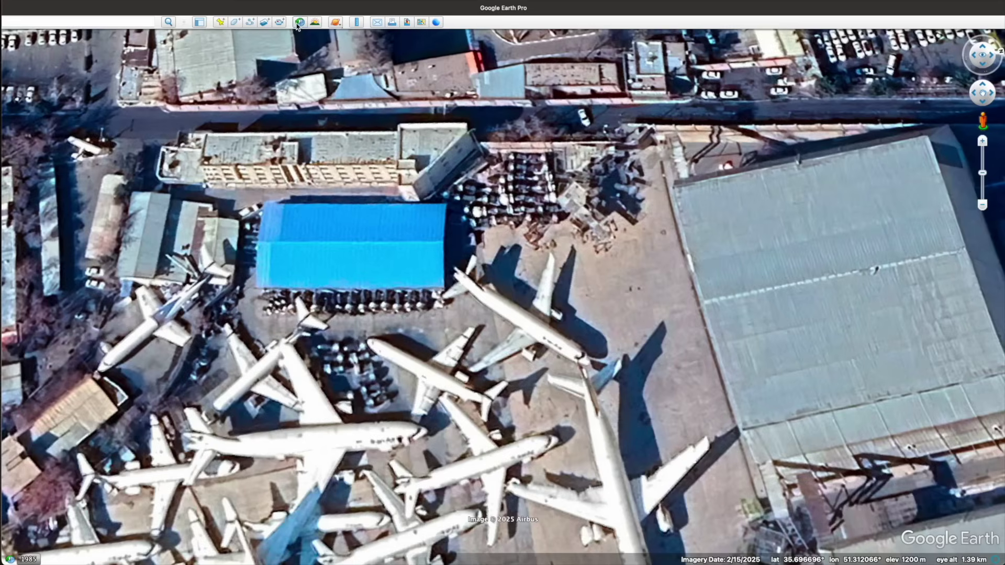
left_click(299, 22)
left_click_drag(163, 52, 124, 53)
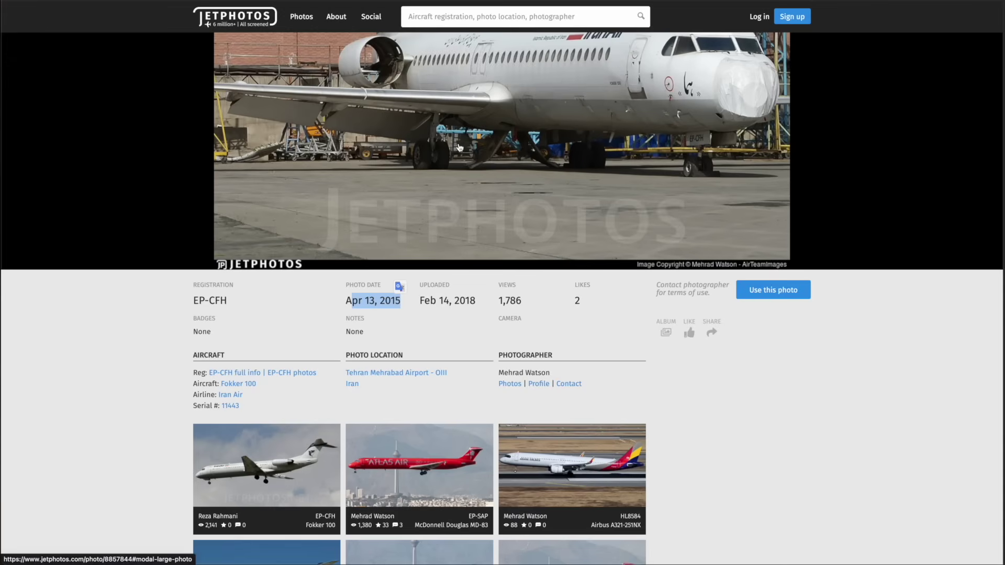
scroll(459, 147, "up", 1)
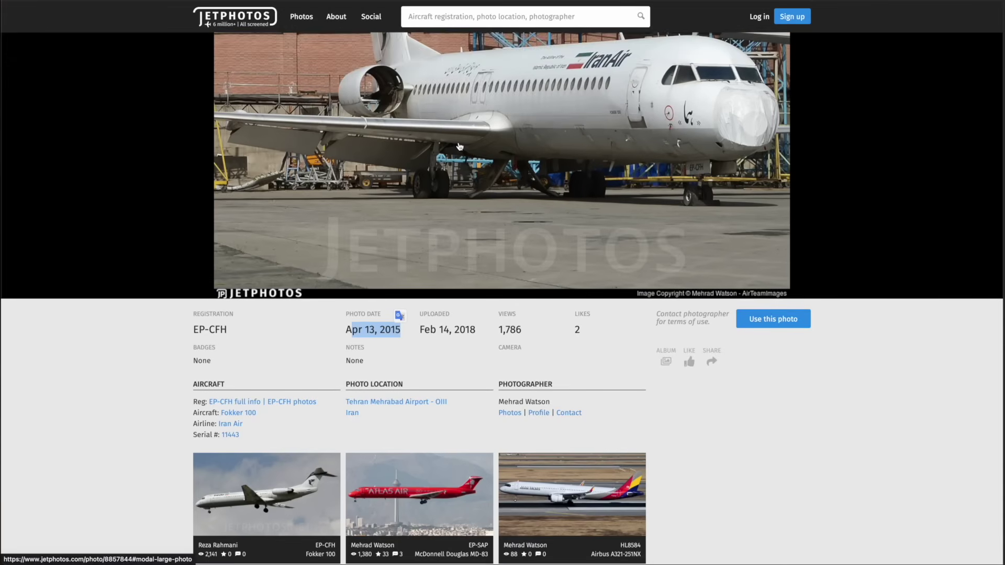
Examine the striped tower legs, brick wall and open engine casing in the EP-CFH photo on JetPhotos
scroll(460, 146, "up", 5)
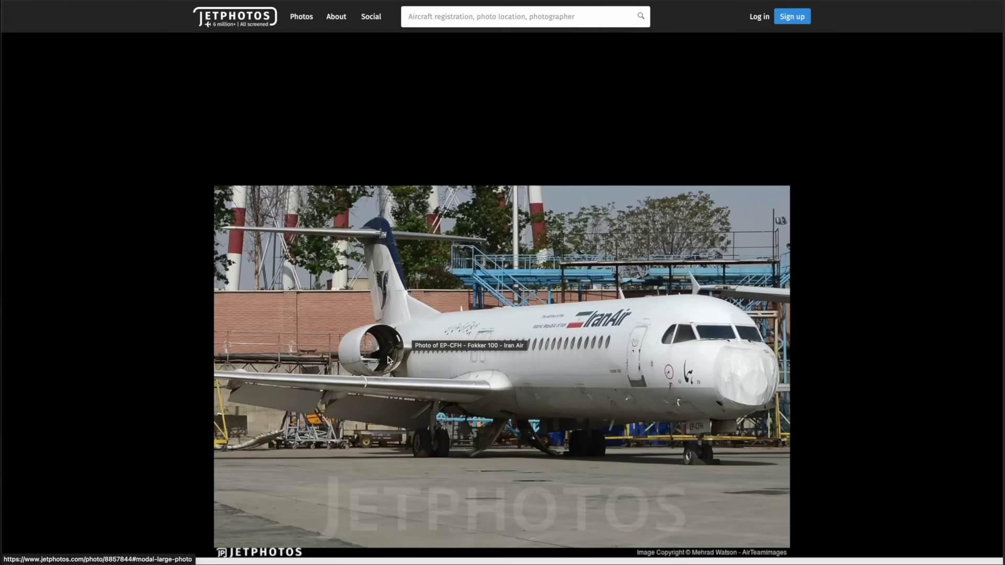
scroll(404, 337, "down", 5)
scroll(537, 175, "up", 1)
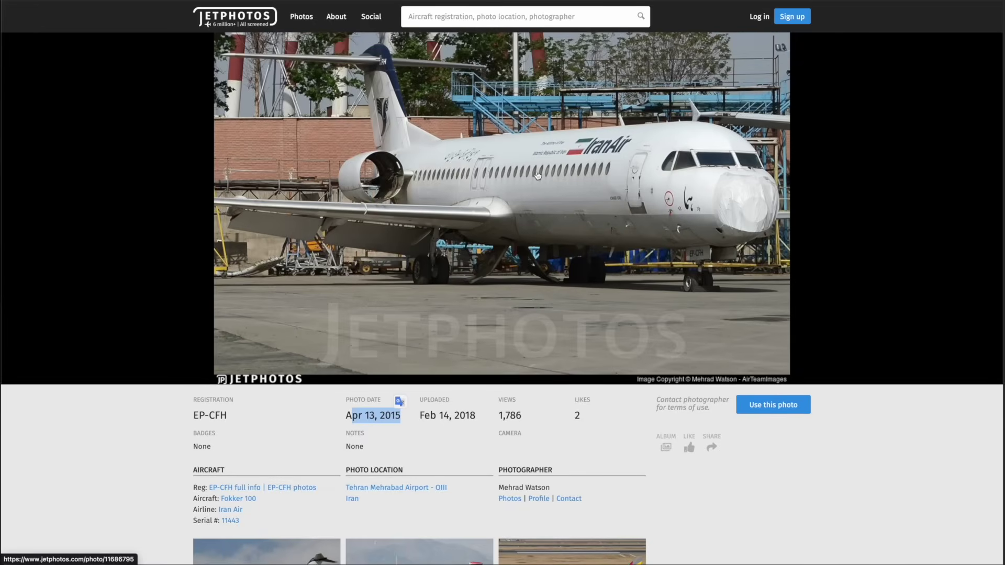
scroll(538, 176, "up", 1)
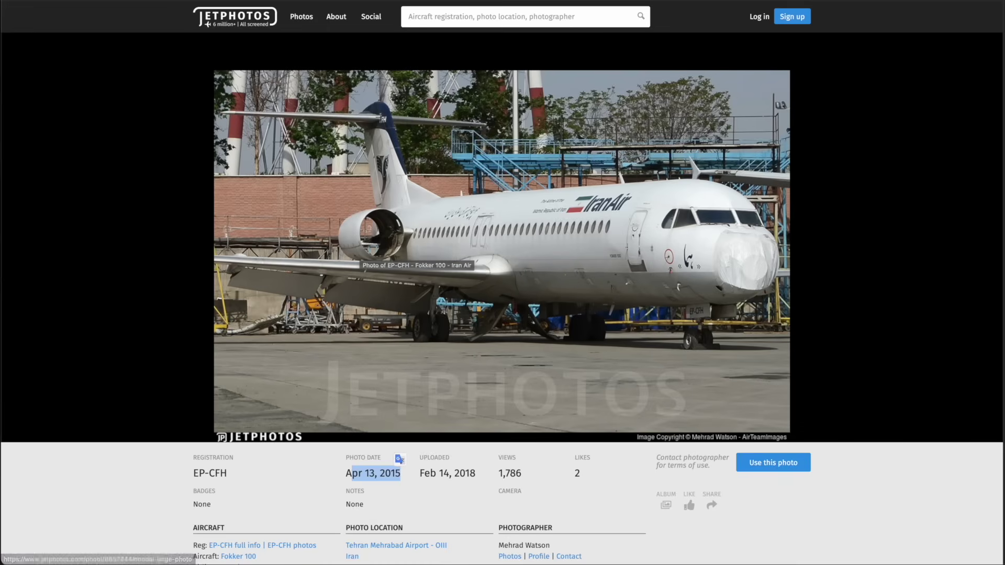
From the EP-cfh image results, open the AirTeamImages page for EP-CFL and its related photo with the checkered water tower
left_click(586, 1)
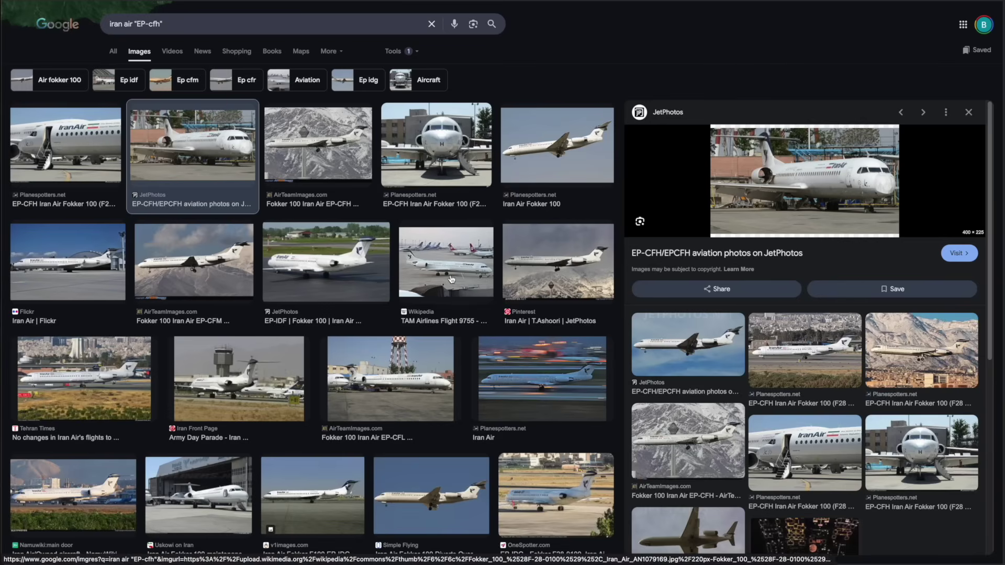
left_click(394, 392)
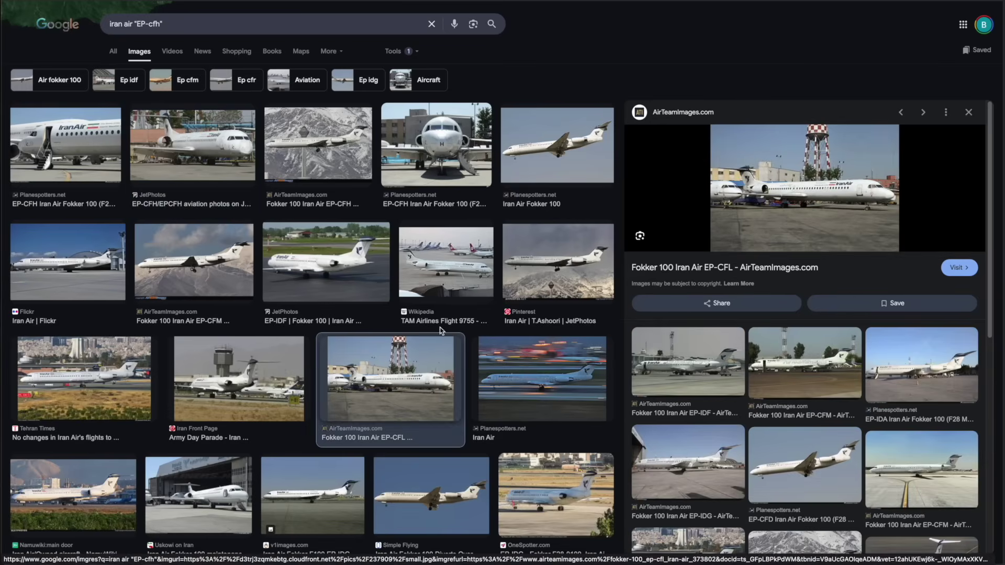
left_click(699, 268)
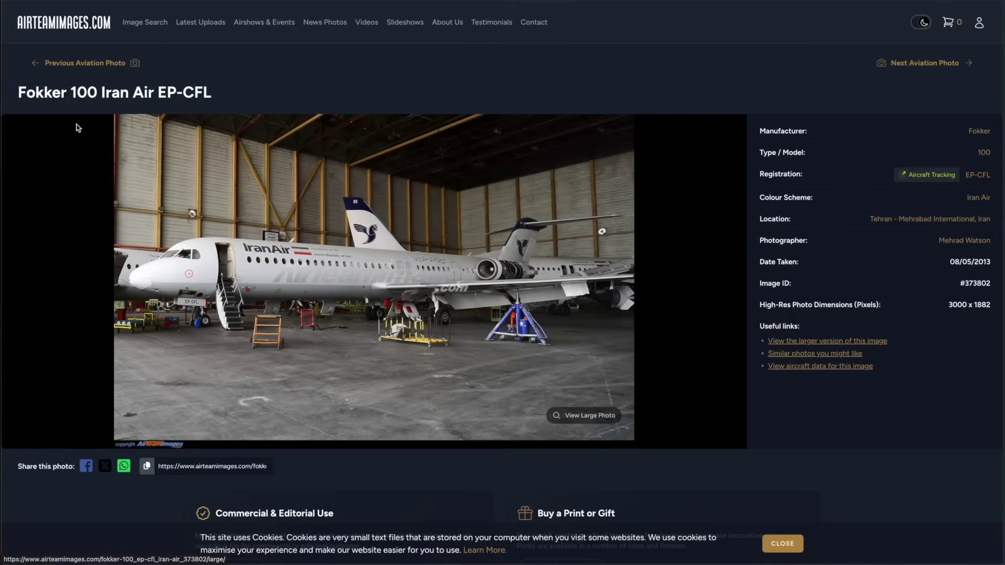
scroll(321, 294, "down", 7)
scroll(321, 294, "down", 10)
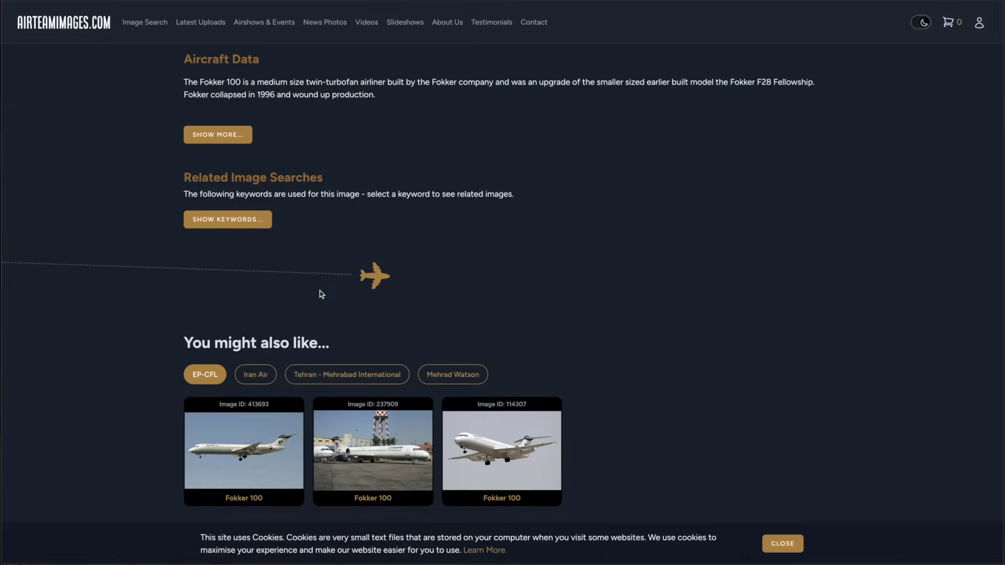
left_click(379, 248)
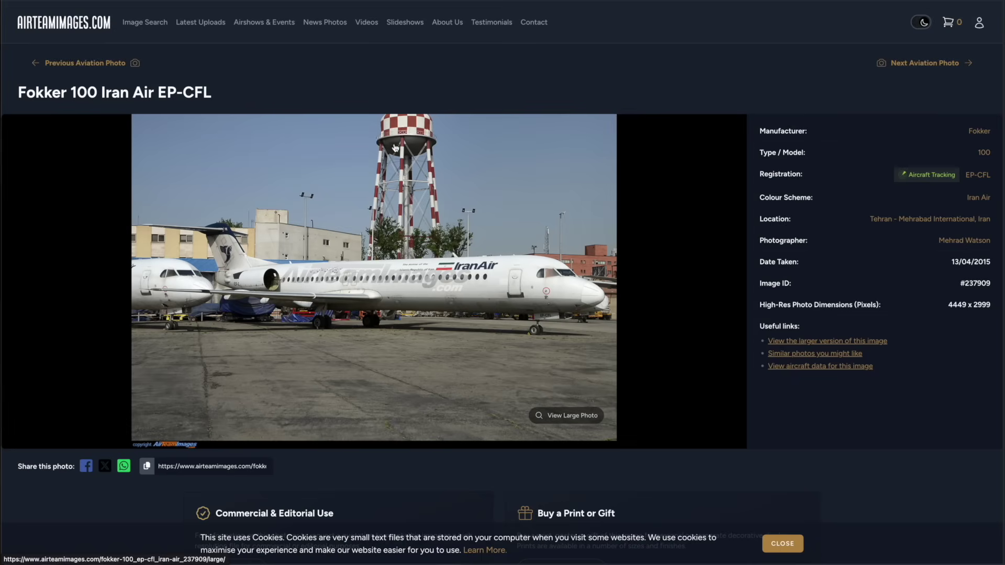
Check the EP-CFL photo's date taken on AirTeamImages against the May 2015 Google Earth Pro imagery of the apron beside the blue-roofed building
key("super+Tab")
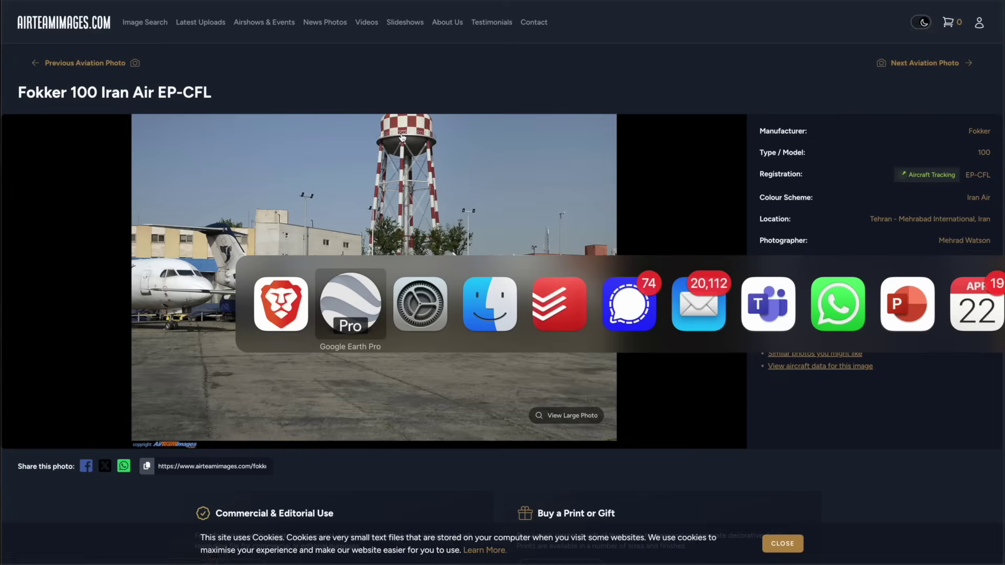
scroll(464, 260, "up", 5)
scroll(531, 199, "down", 5)
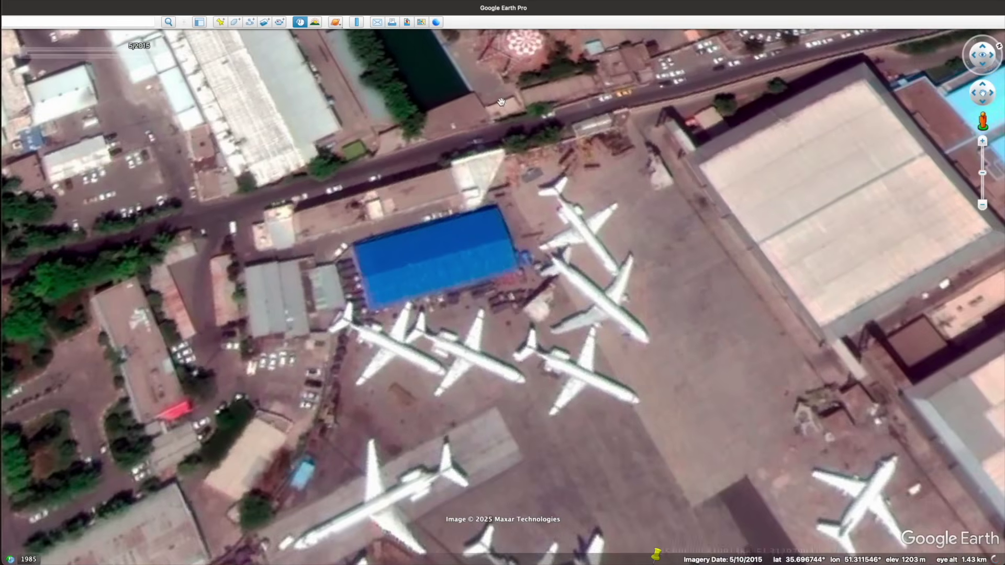
left_click_drag(495, 238, 501, 194)
key("super+Tab")
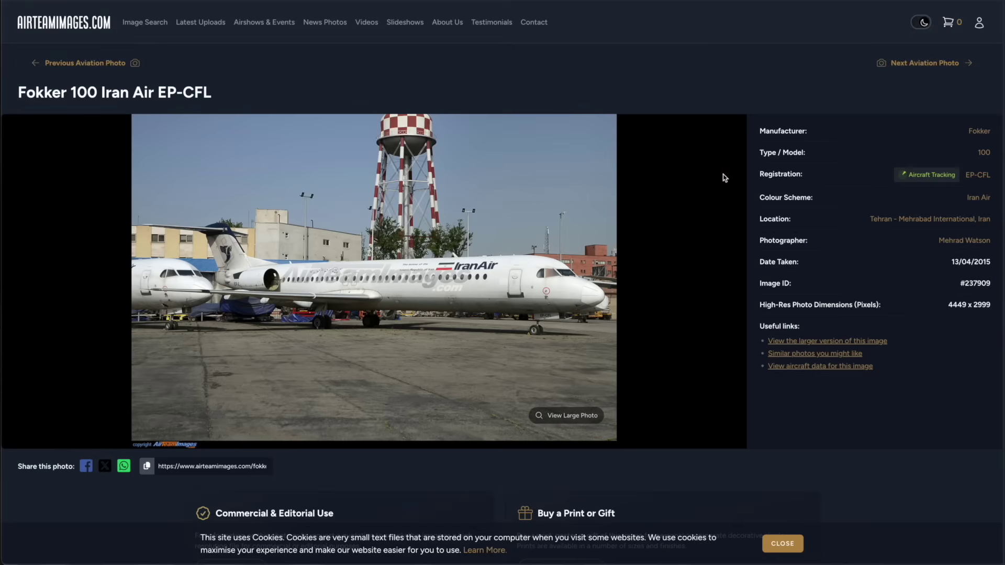
left_click_drag(986, 261, 958, 261)
key("super+Tab")
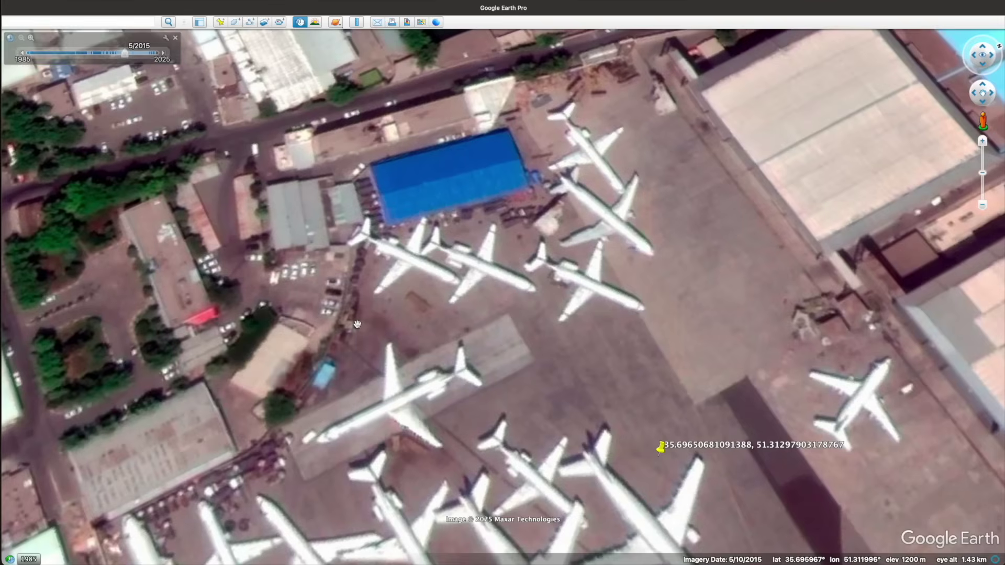
scroll(386, 115, "up", 3)
Compare the two parked Fokker 100s in the EP-CFL photo with the aircraft south of the blue-roofed building in Google Earth Pro
key("super+Tab")
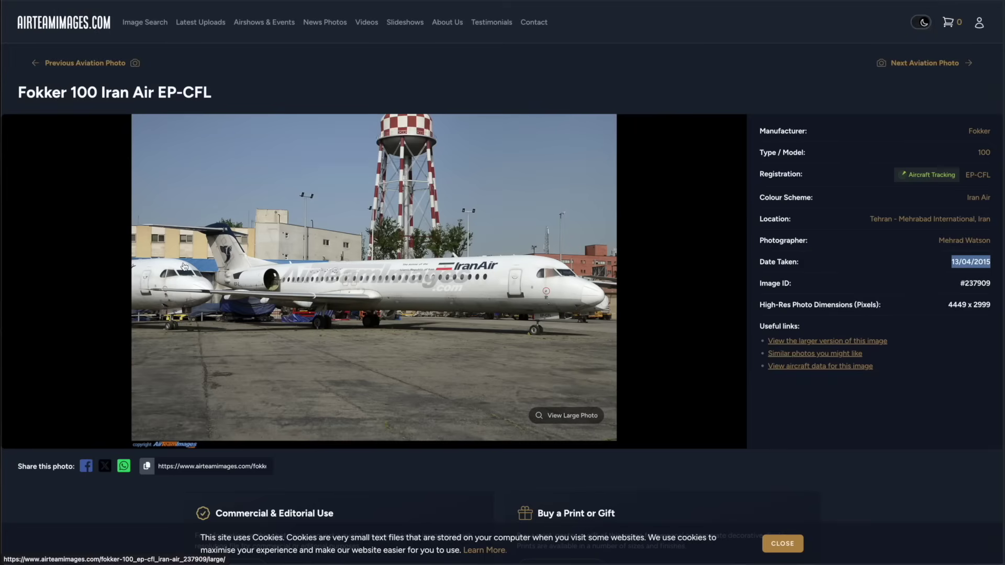
key("super+Tab")
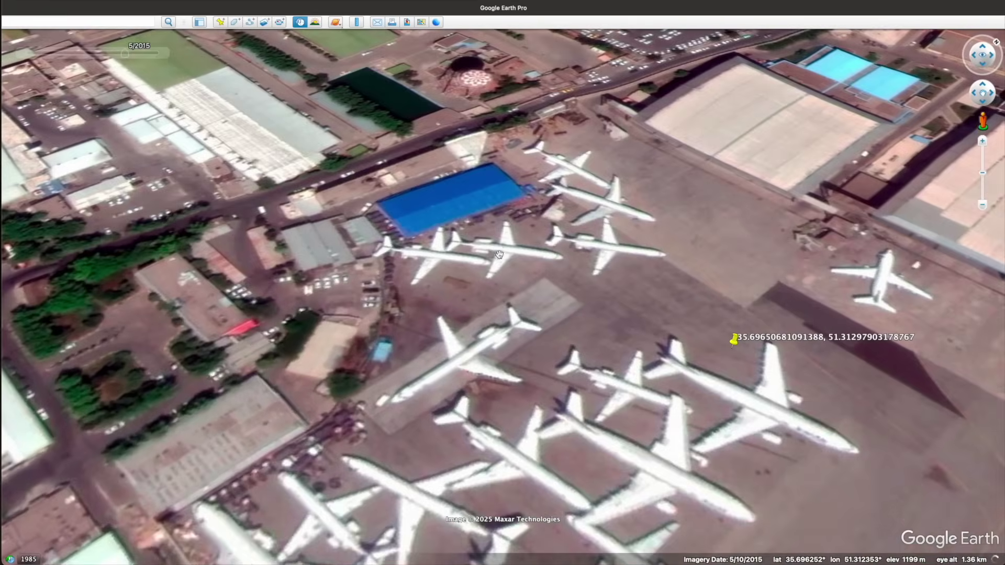
key("super+Tab")
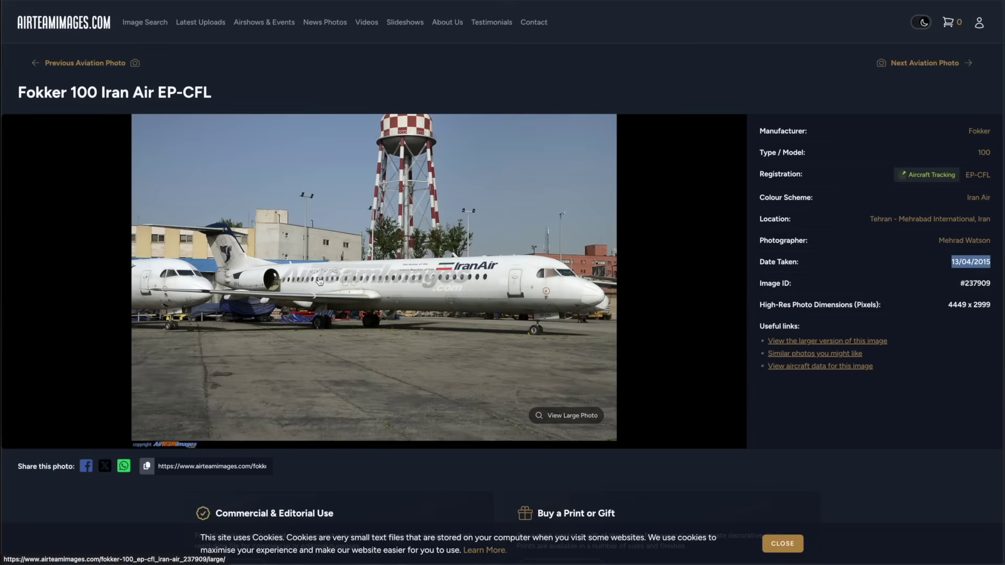
key("super+Tab")
scroll(476, 287, "up", 3)
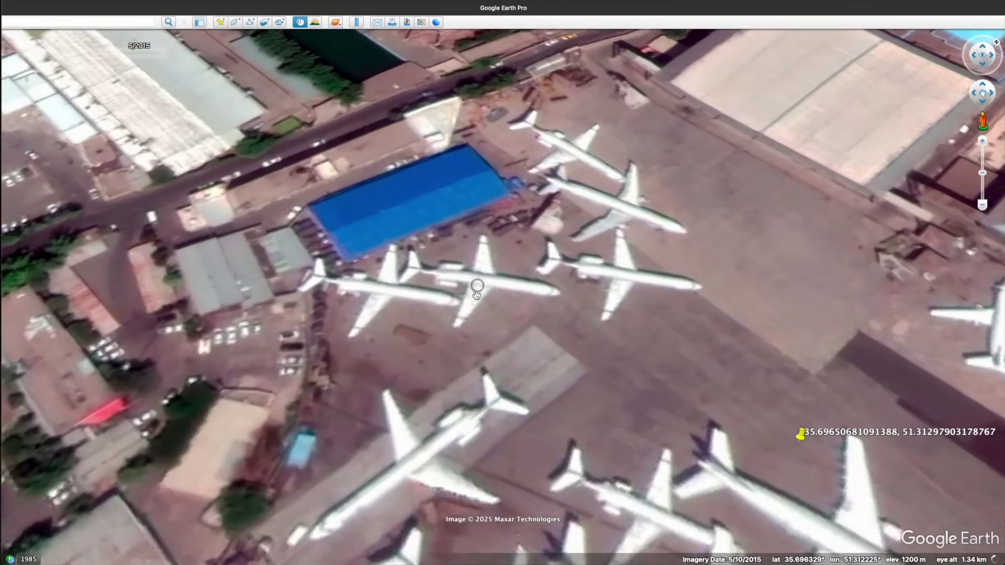
key("super+Tab")
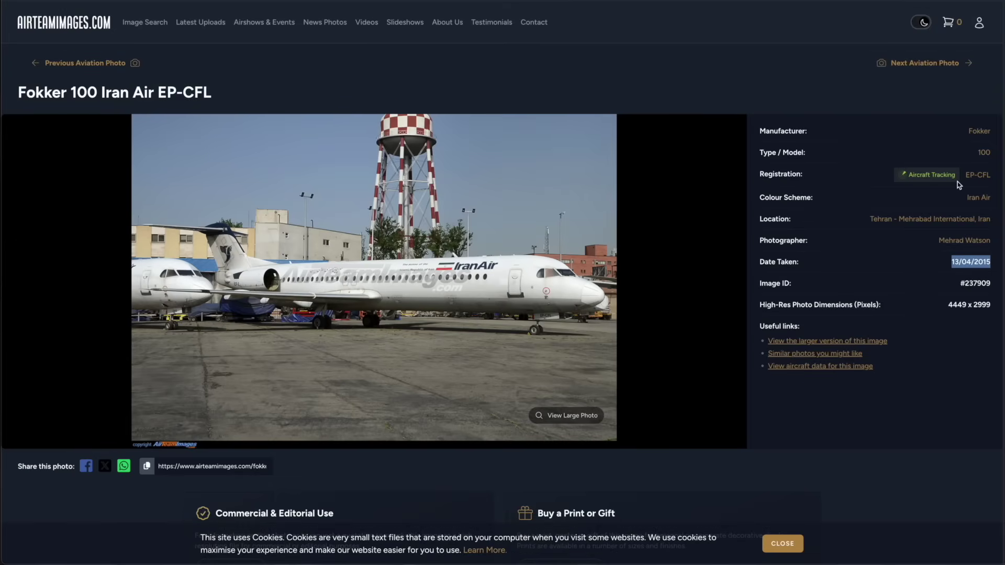
Switch to the Iran Air Head Office photo in Google Maps and examine the aircraft tails in front of the IranAir hangar
scroll(487, 323, "down", 1)
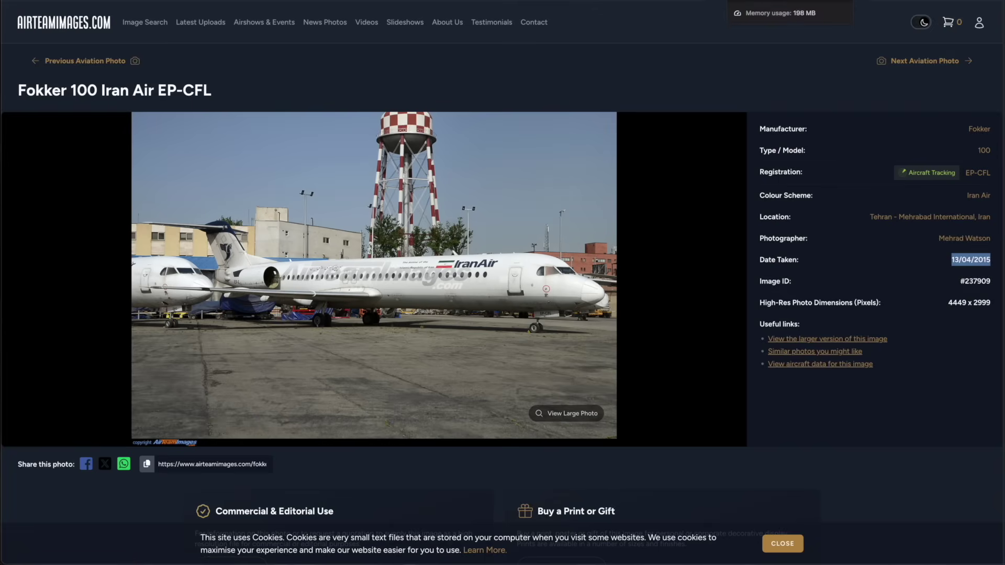
left_click(717, 0)
left_click(162, 0)
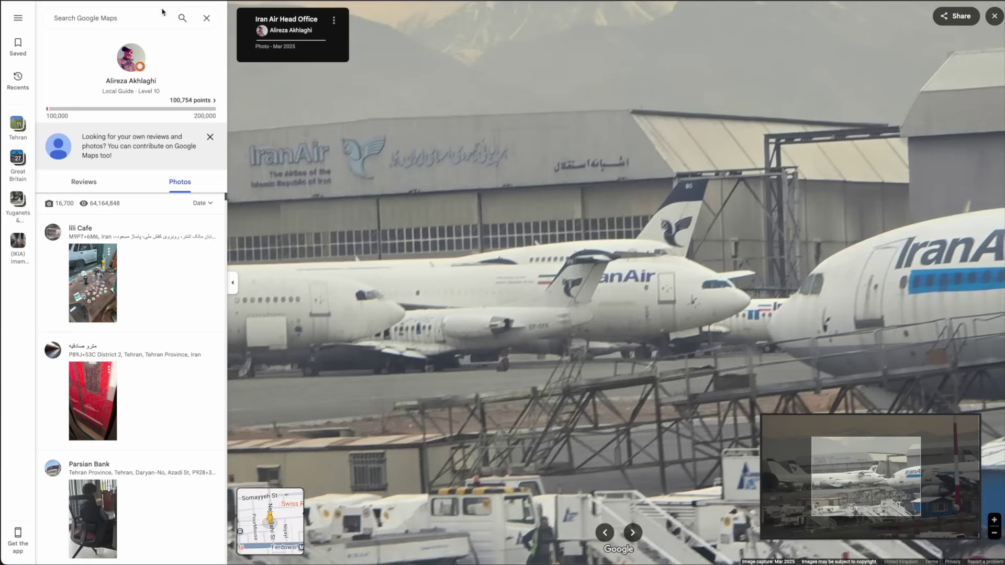
left_click_drag(471, 250, 781, 264)
left_click_drag(411, 177, 442, 204)
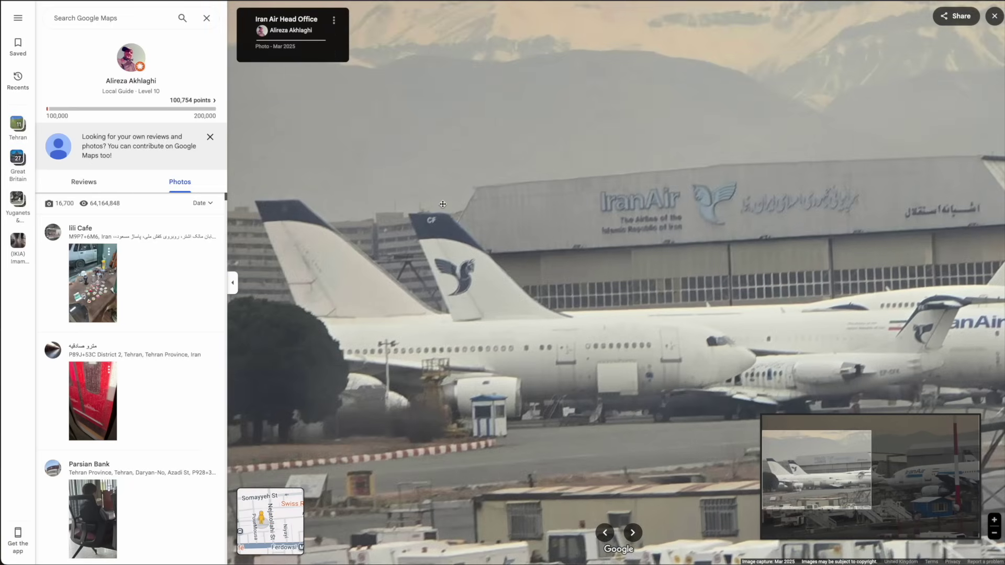
Switch to Google Earth Pro, view the whole apron from above and move its historical imagery to a date after 5/2015
key("super+Tab")
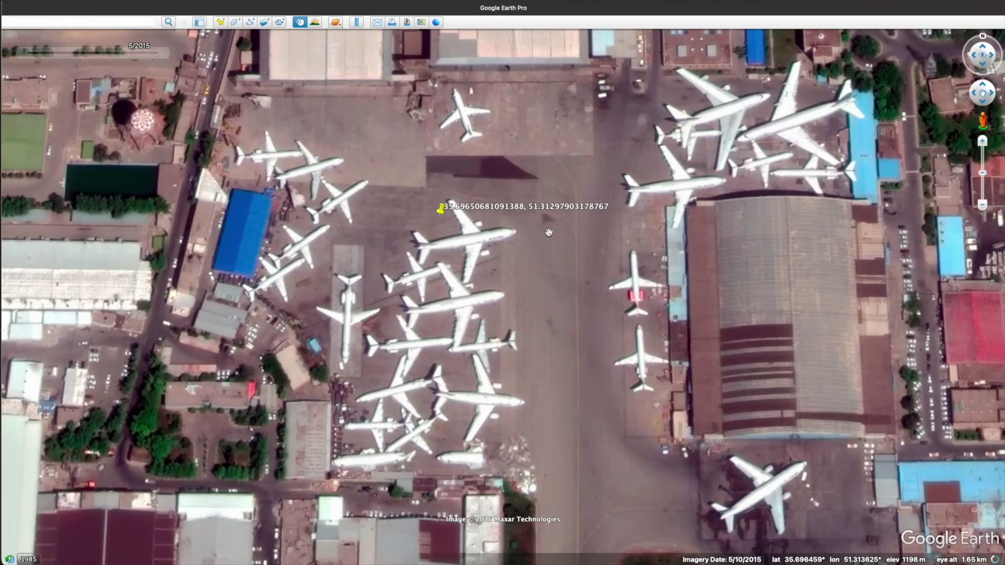
left_click_drag(548, 227, 547, 203)
scroll(546, 203, "down", 3)
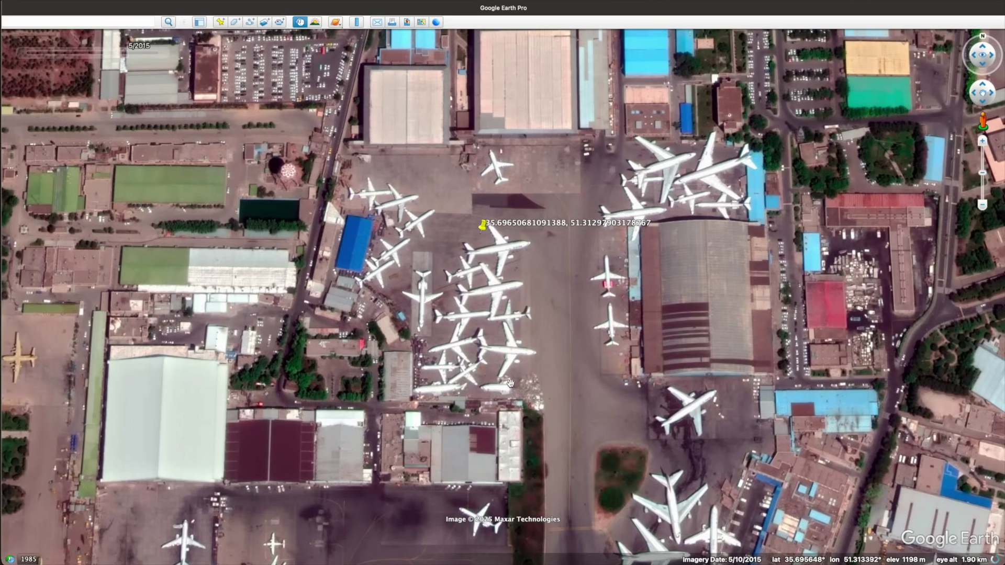
mouse_move(127, 59)
left_click_drag(126, 55, 157, 54)
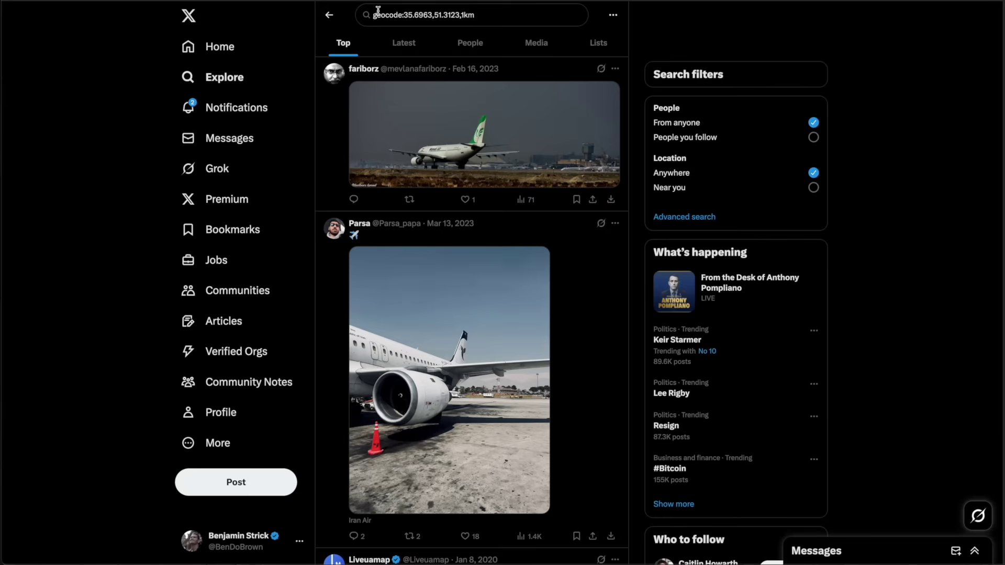
Review the coordinates in the X geocode query and copy the jumbled aircraft's coordinates, 35.69623, 51.31281, from Google Maps
left_click(410, 15)
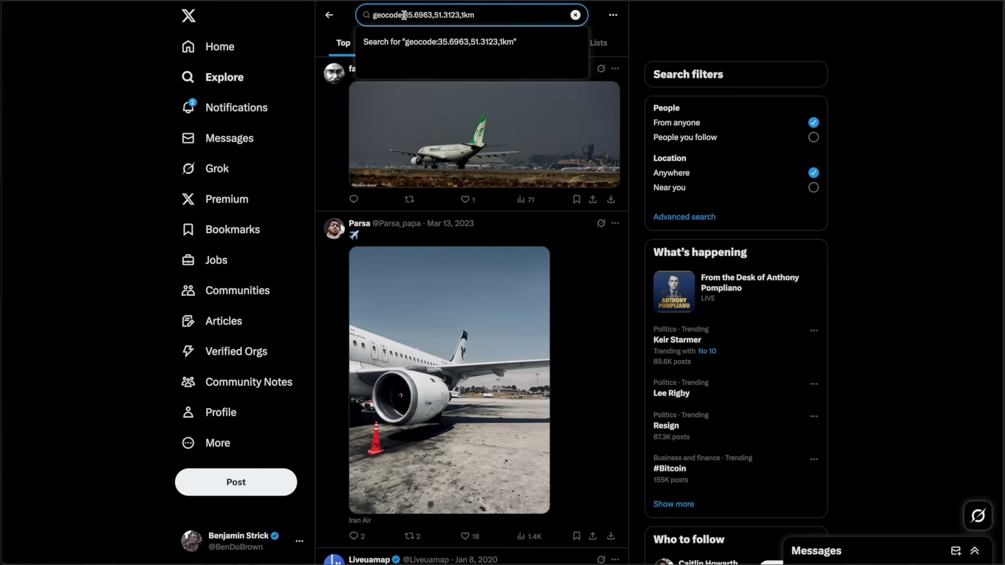
left_click_drag(403, 15, 448, 15)
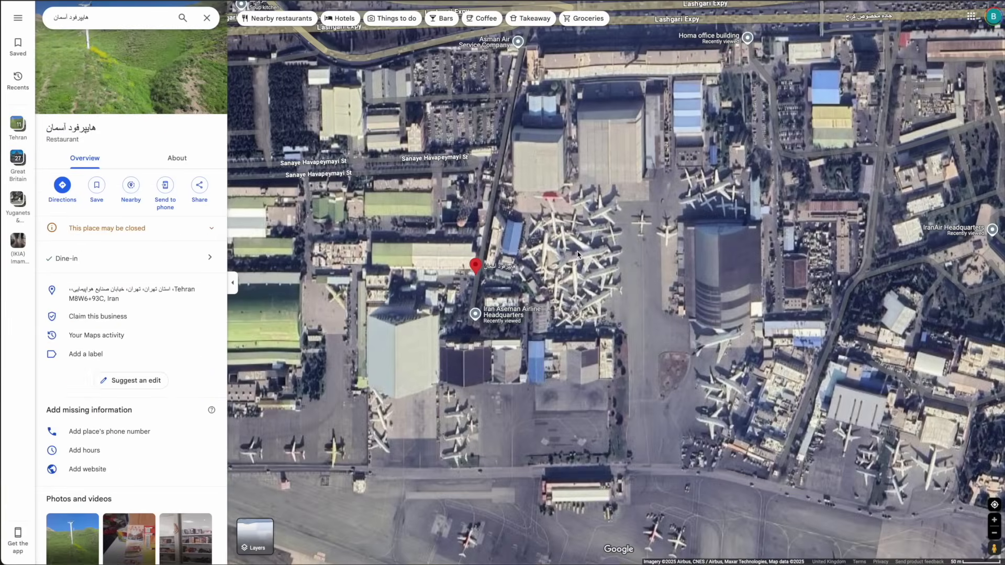
right_click(578, 251)
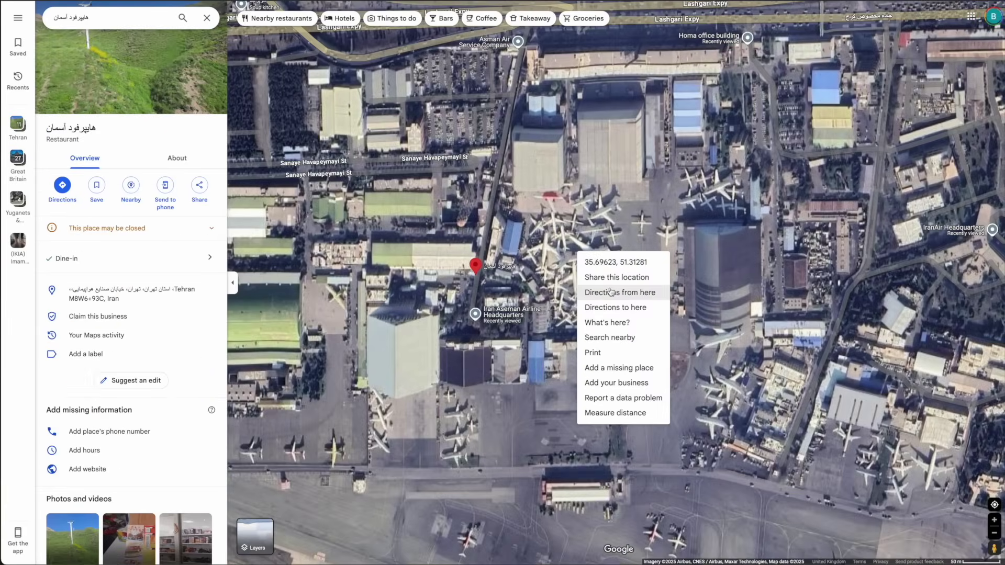
left_click(602, 262)
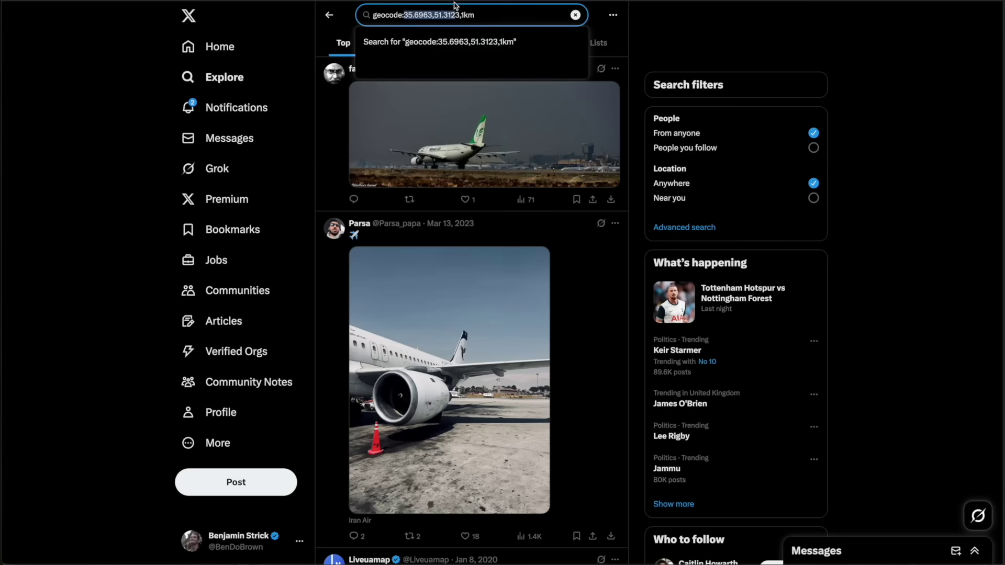
Narrow the X search radius to 0.5km with the query geocode:35.6963,51.3123,0.5km
left_click(380, 16)
left_click_drag(375, 16, 407, 14)
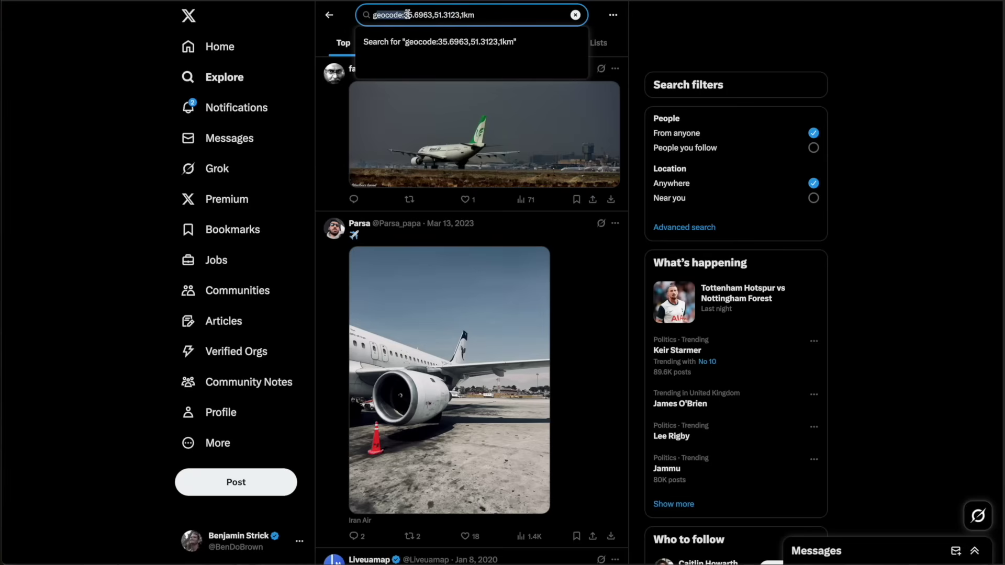
double_click(404, 15)
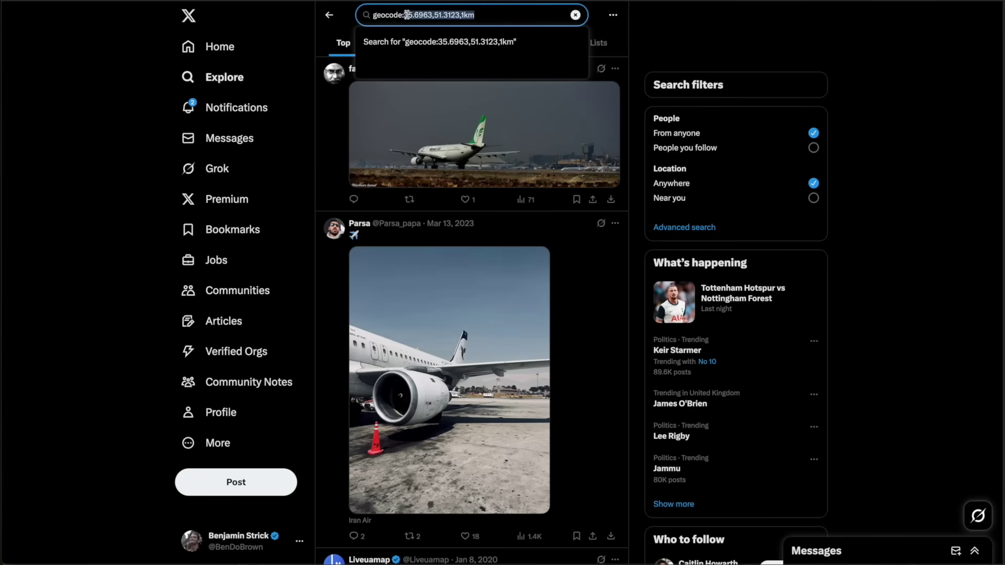
left_click(448, 14)
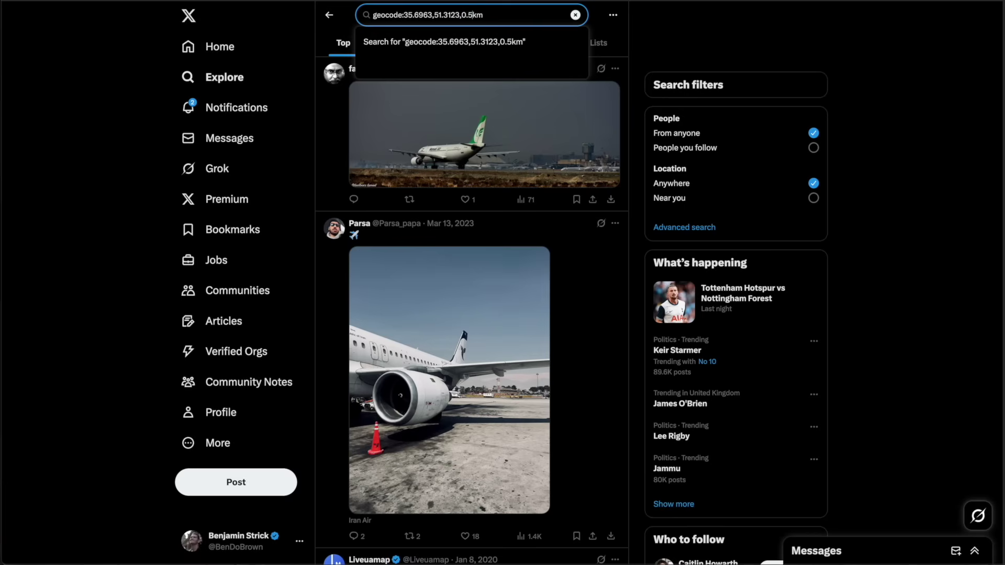
key("Return")
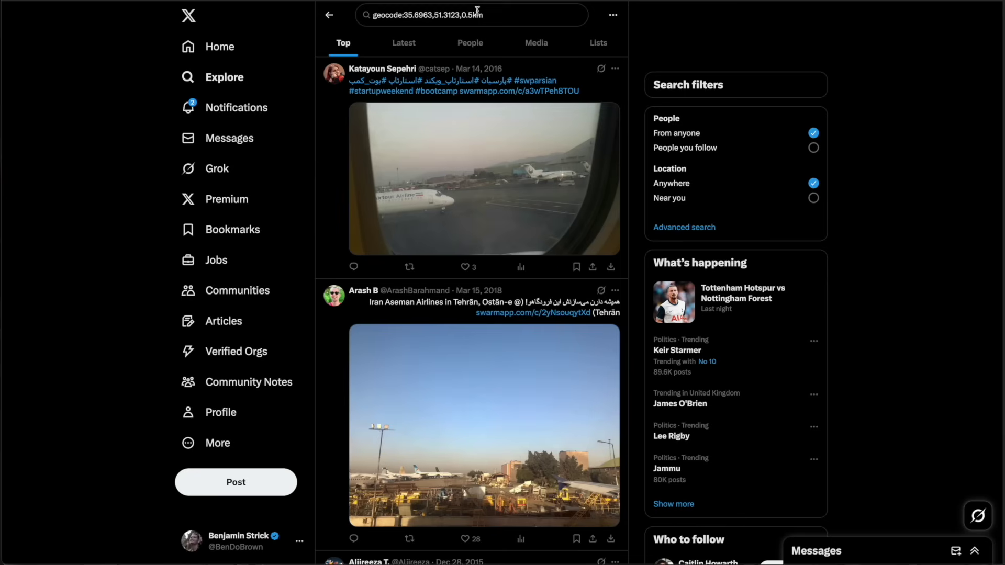
Widen the X geocode search radius to 2km and look through the resulting posts for photos taken around the airport
left_click(466, 15)
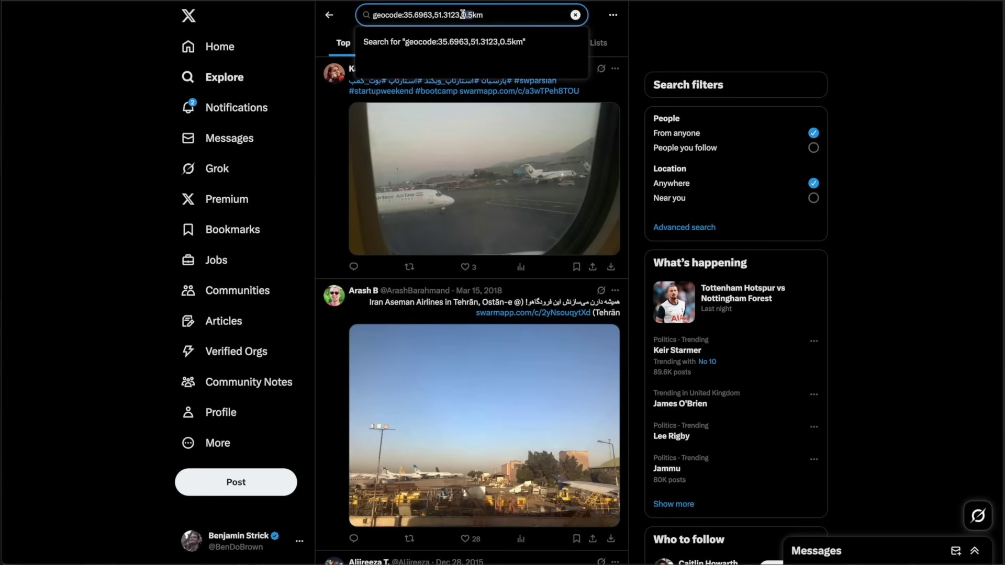
type("2")
key("Return")
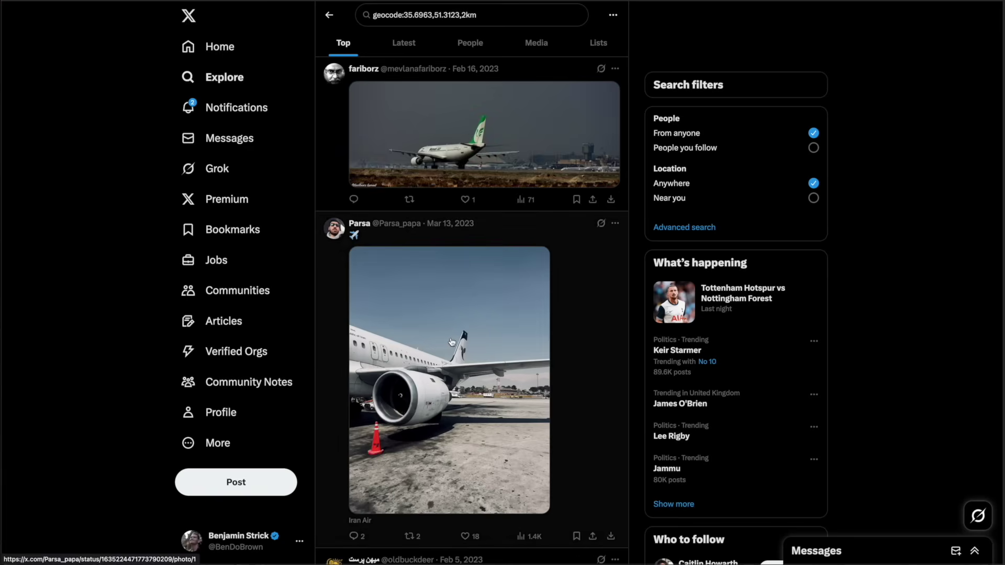
scroll(452, 342, "down", 15)
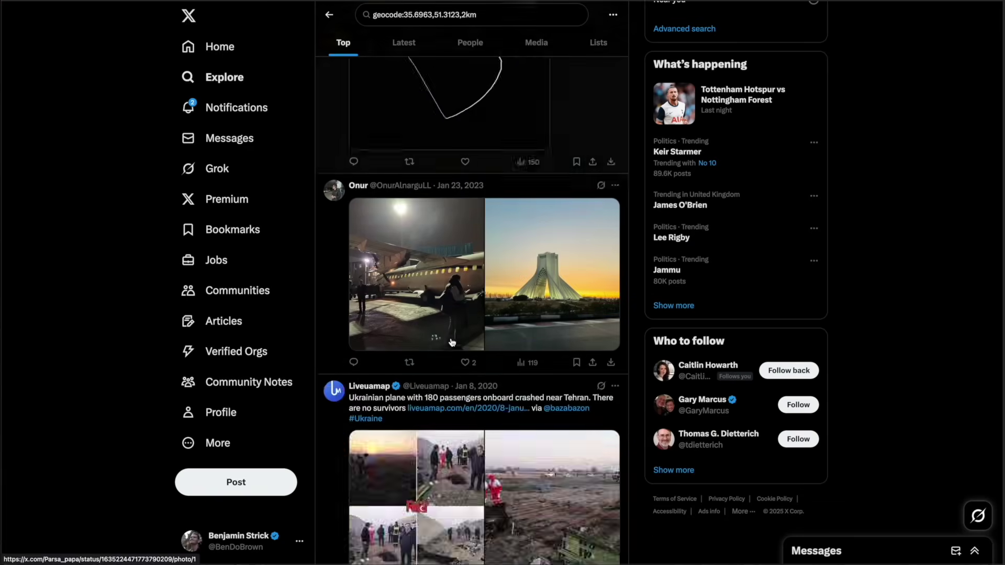
scroll(452, 342, "up", 2)
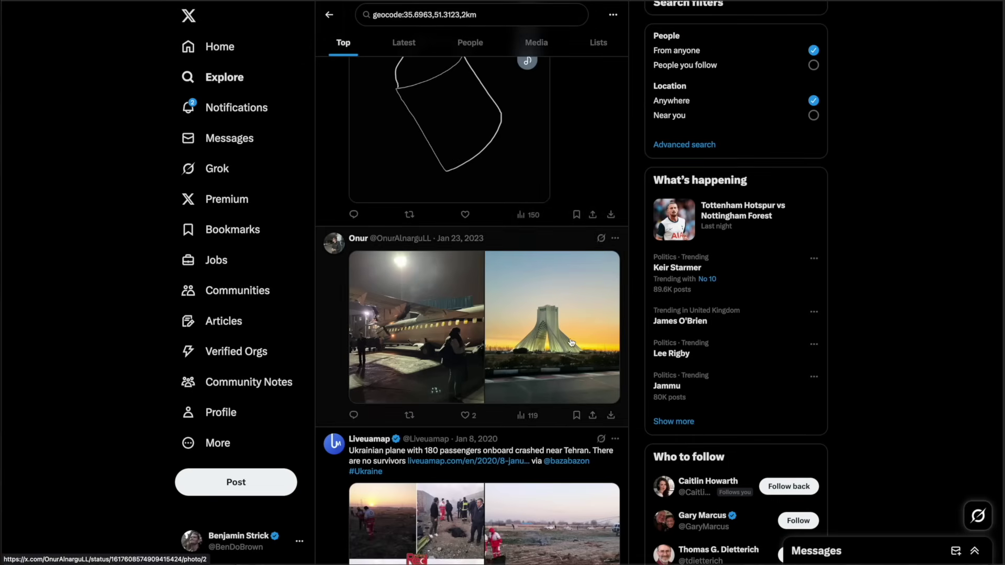
scroll(448, 330, "down", 4)
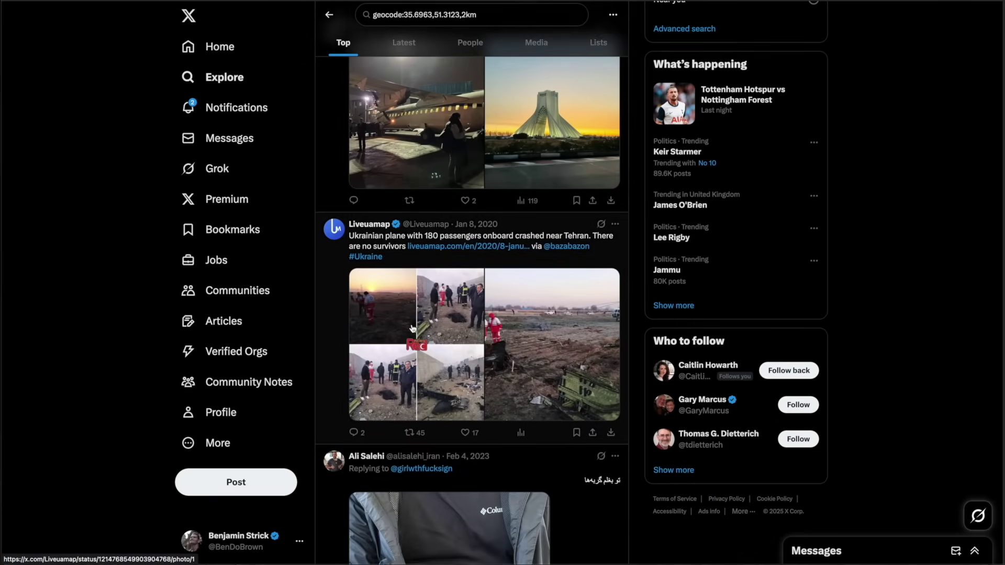
scroll(412, 329, "down", 15)
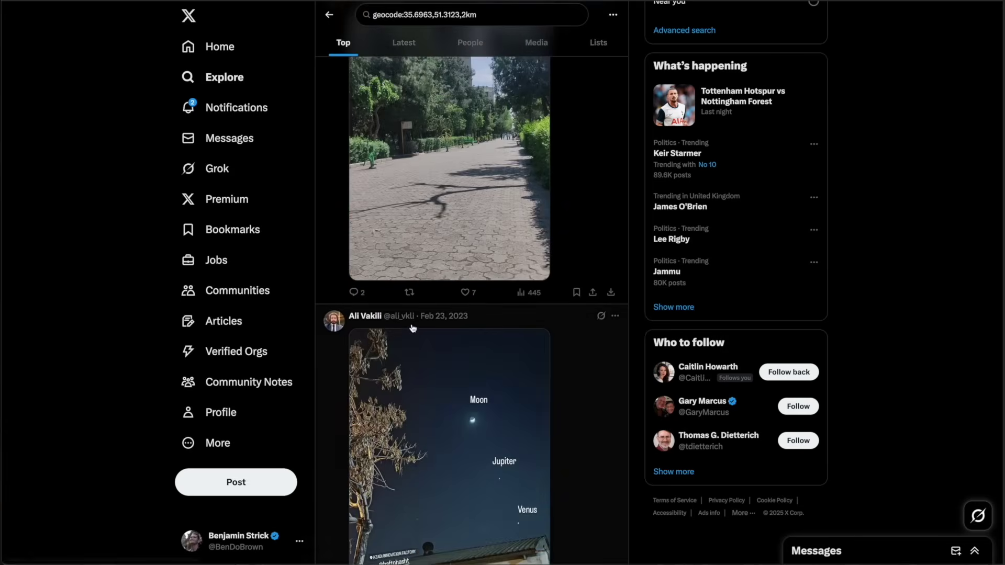
scroll(413, 328, "down", 15)
scroll(413, 328, "up", 15)
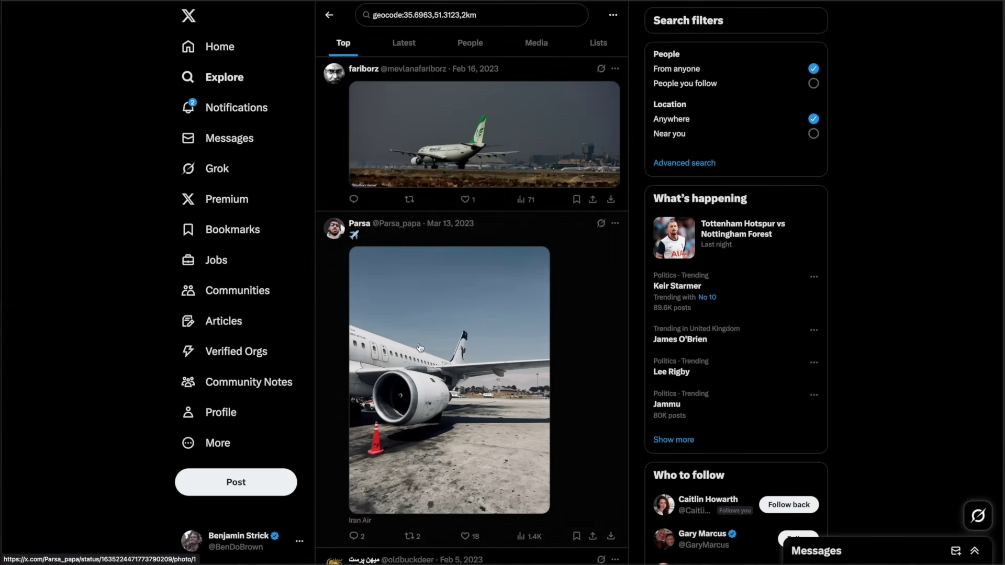
Open the Iran Air engine photo posted on Mar 13, 2023, examine it with Iran Air's reply and profile, and close it
left_click(440, 384)
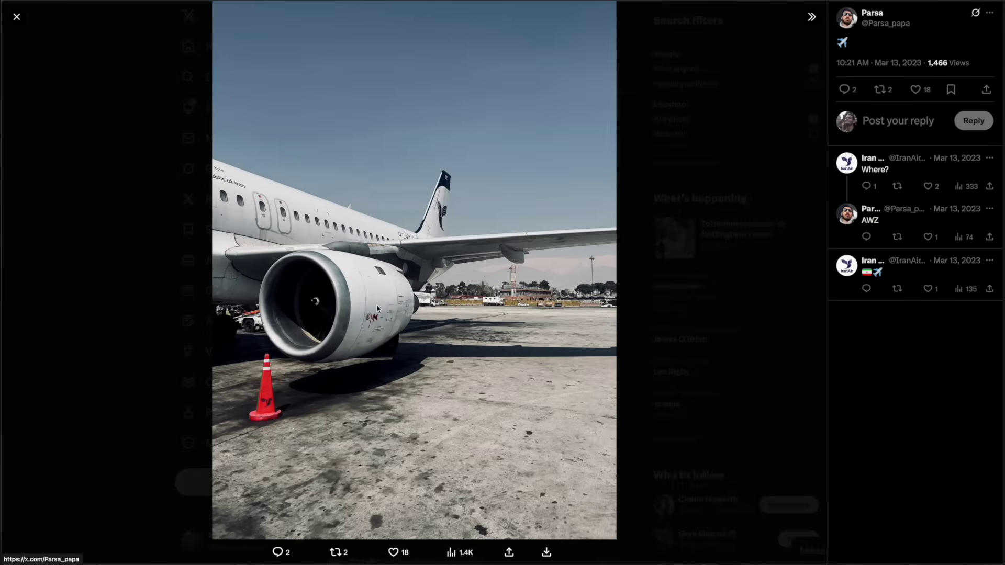
mouse_move(844, 164)
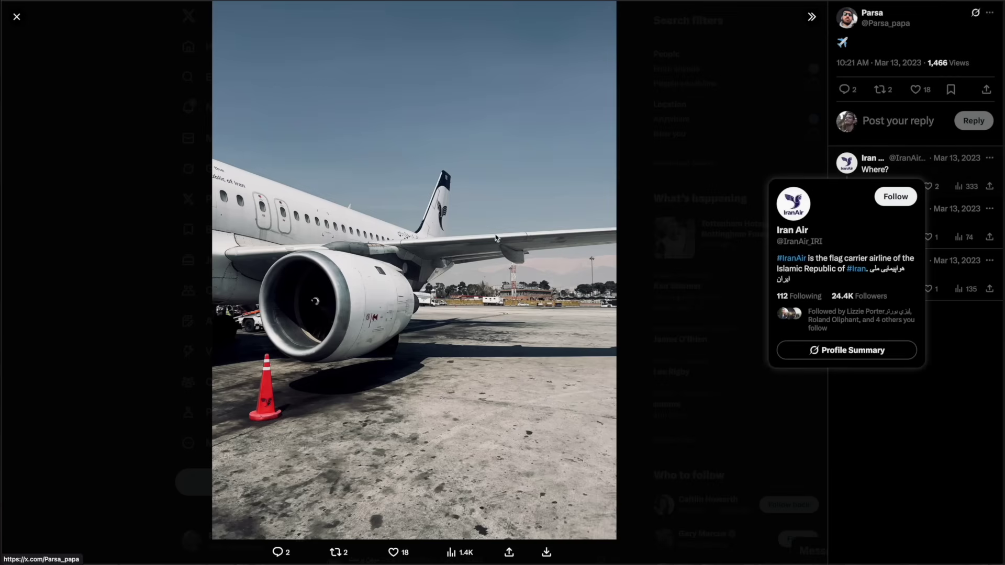
key("Escape")
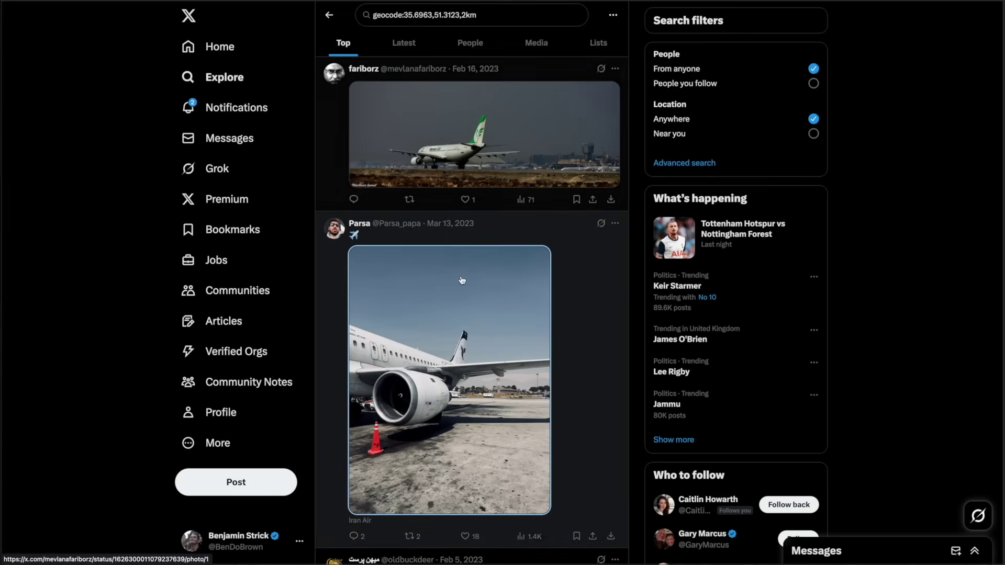
left_click(459, 397)
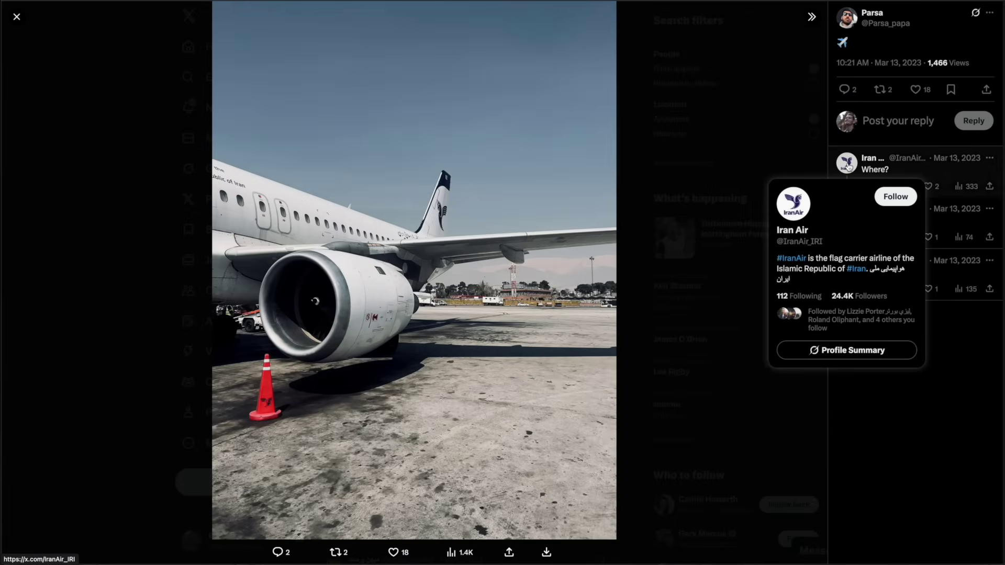
key("Escape")
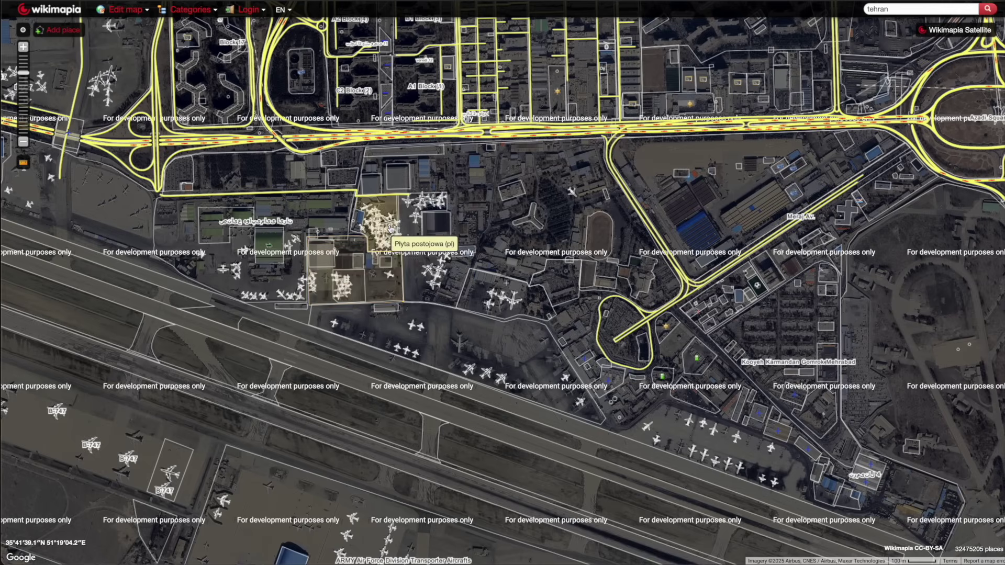
Examine the mapped outline of Mehrabad International Airport and its surroundings on Wikimapia's satellite map
scroll(380, 230, "up", 3)
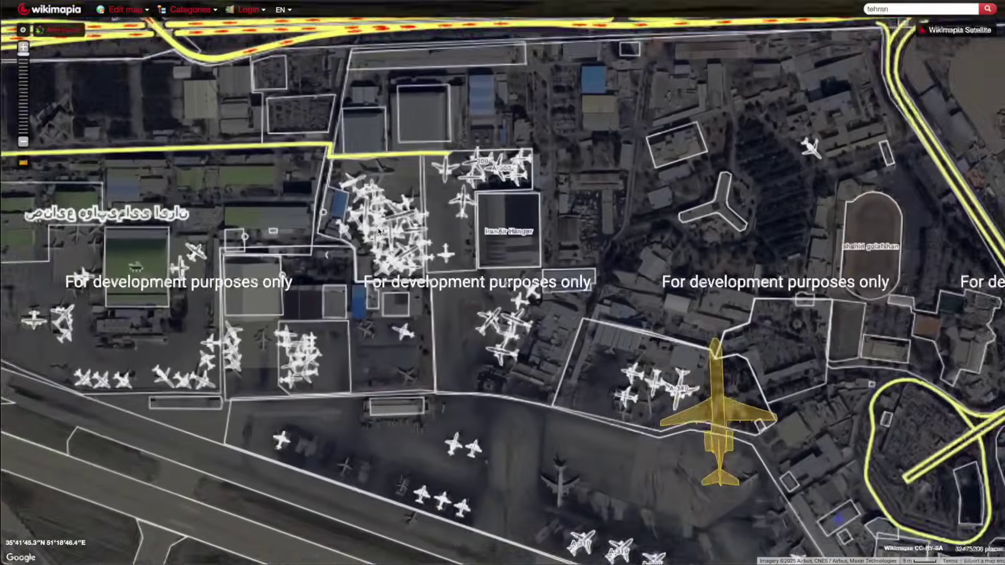
scroll(380, 231, "down", 2)
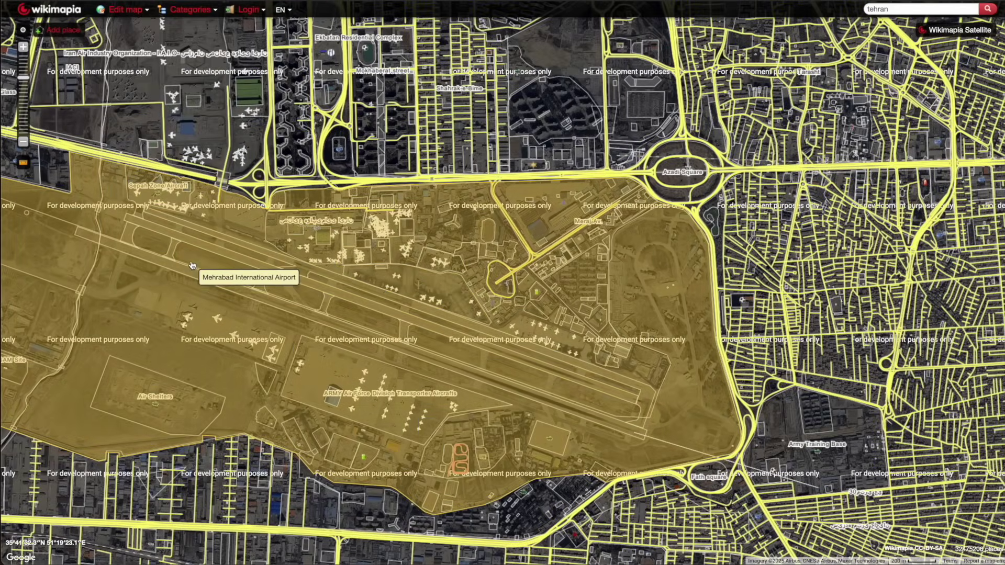
left_click_drag(196, 262, 249, 268)
scroll(249, 267, "down", 3)
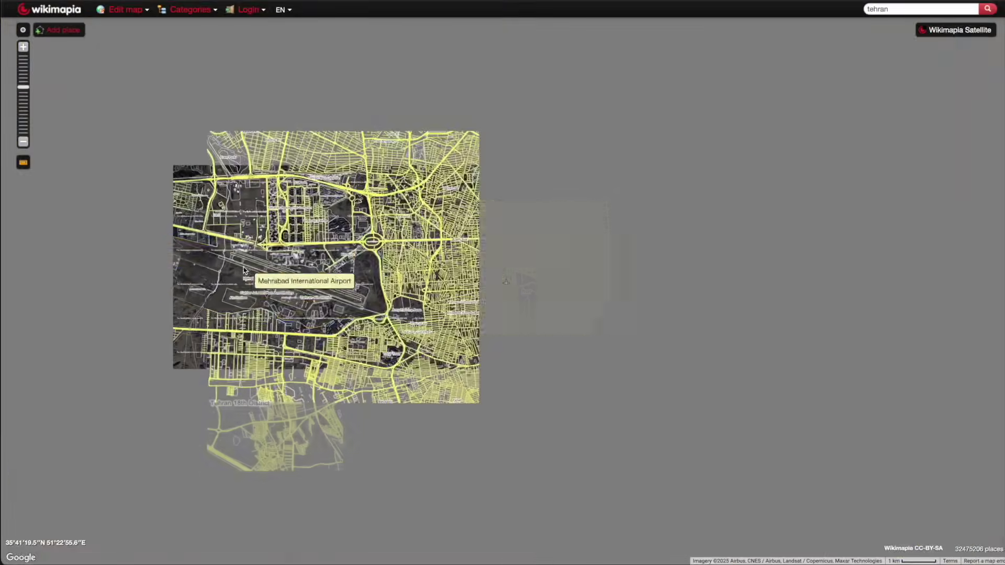
scroll(290, 330, "up", 2)
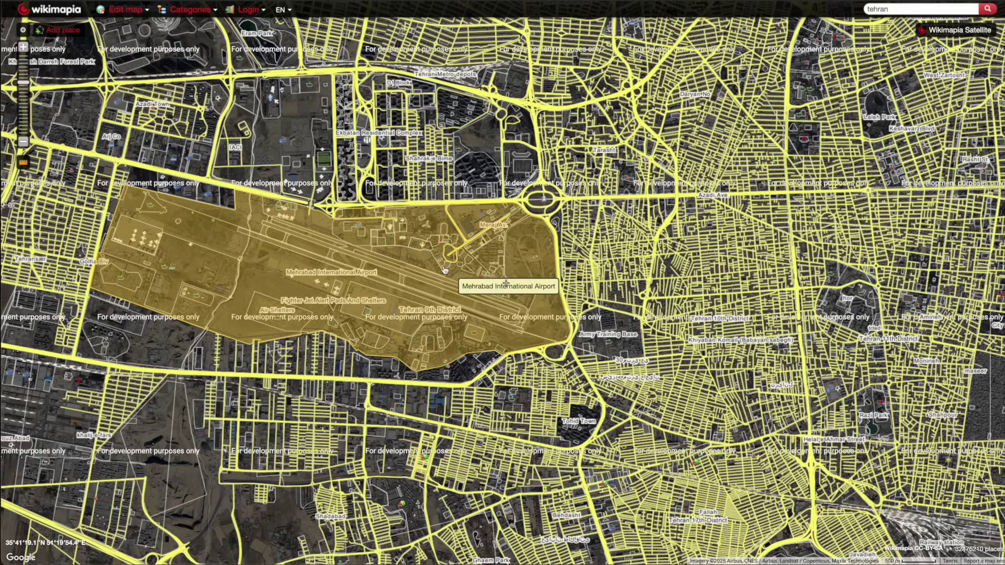
Inspect the jumbled airliners' parking apron beside the IranAir hangar on Wikimapia and read the aircraft-type labels on each outline
scroll(557, 287, "up", 5)
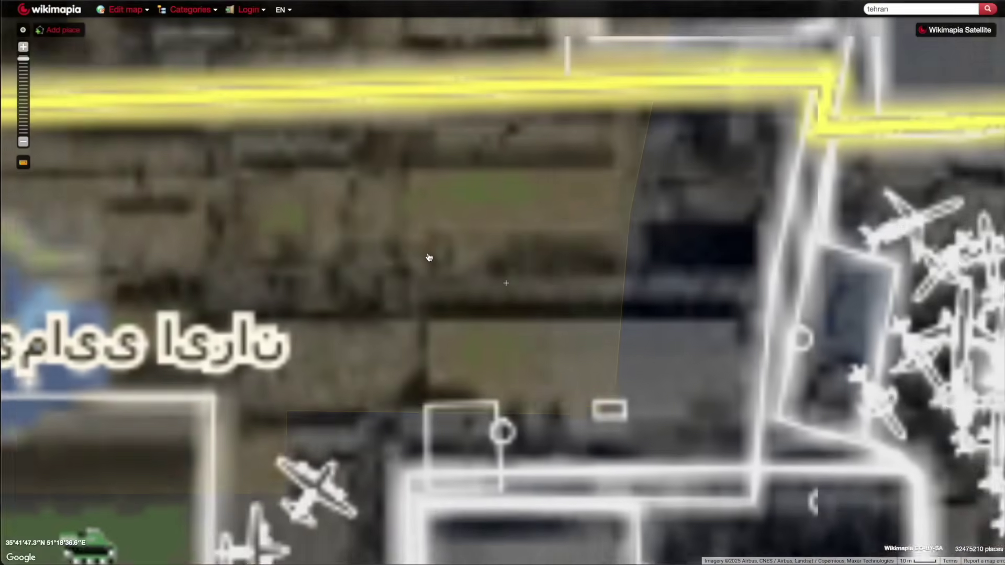
left_click_drag(557, 287, 158, 175)
left_click_drag(485, 231, 229, 207)
left_click_drag(467, 208, 455, 213)
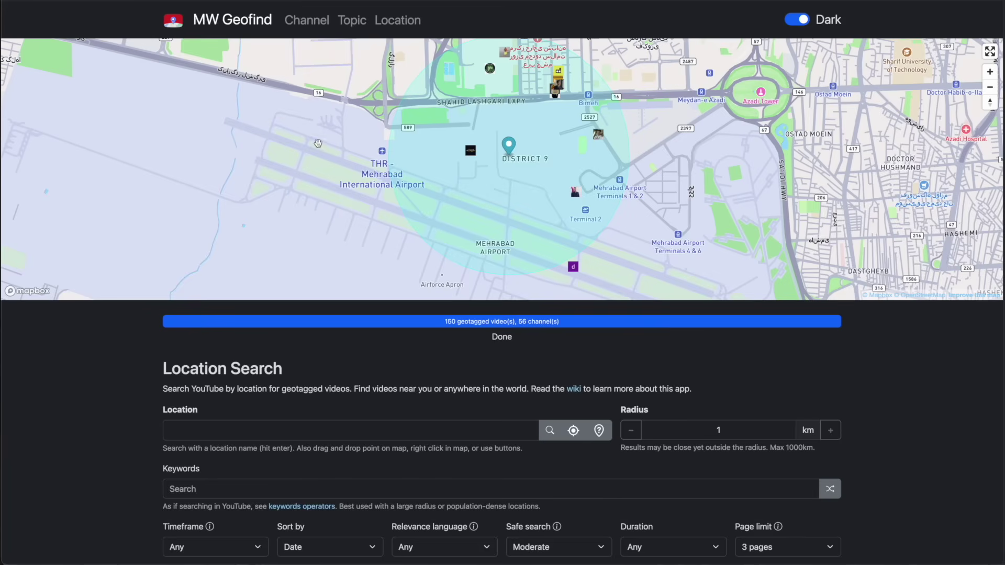
scroll(318, 144, "up", 1)
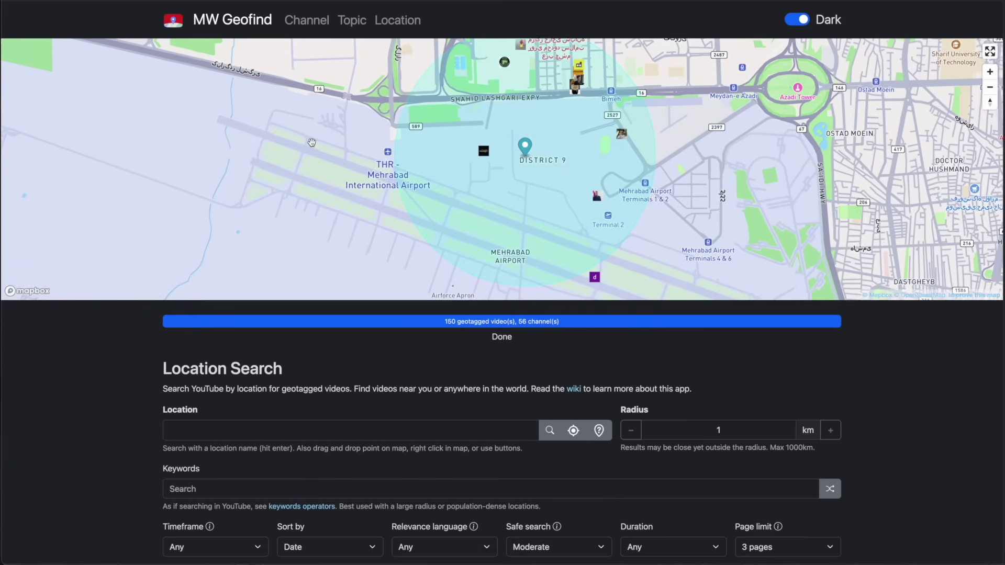
Switch to MW Geofind and examine the geotagged video markers around the search pin at Mehrabad Airport
left_click_drag(505, 177, 449, 212)
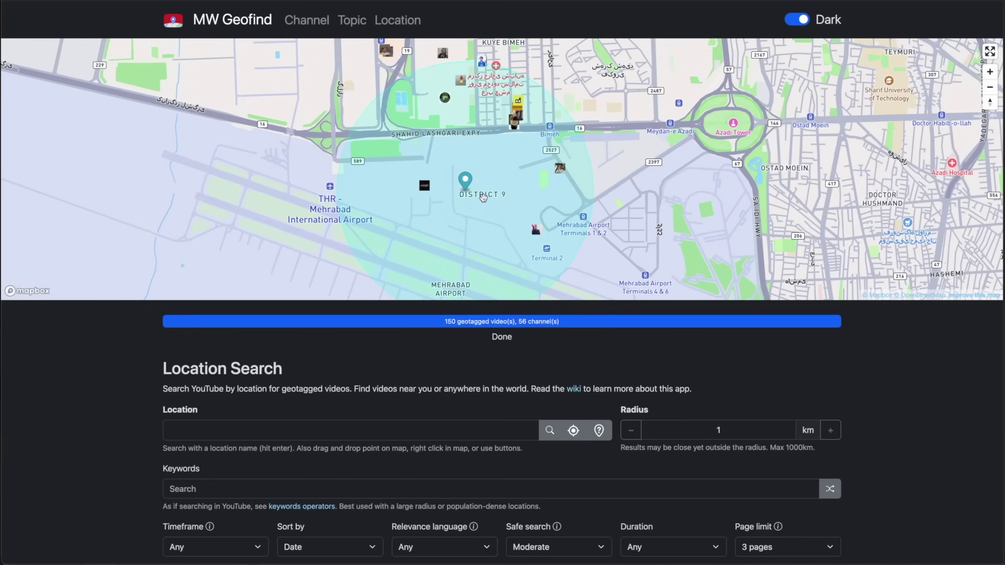
scroll(474, 204, "down", 1)
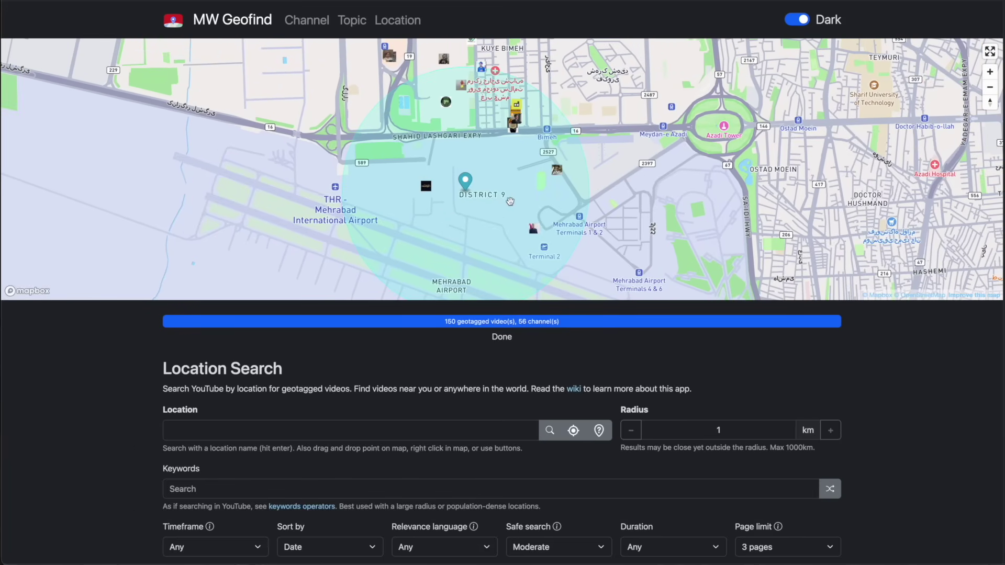
scroll(509, 204, "down", 3)
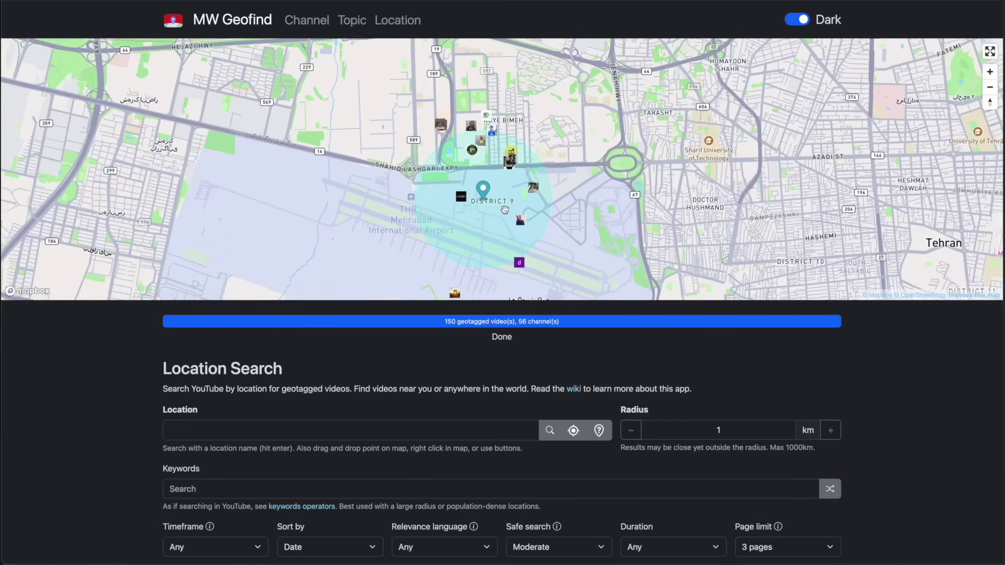
scroll(505, 209, "up", 5)
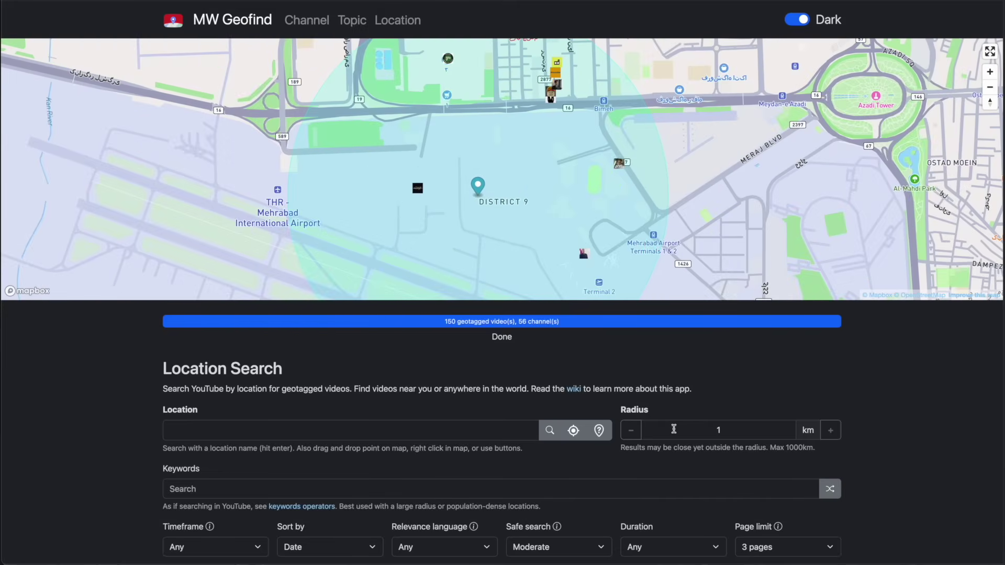
Run the YouTube location search around the airport pin with a 1 km radius, any timeframe, sorted by date
double_click(723, 429)
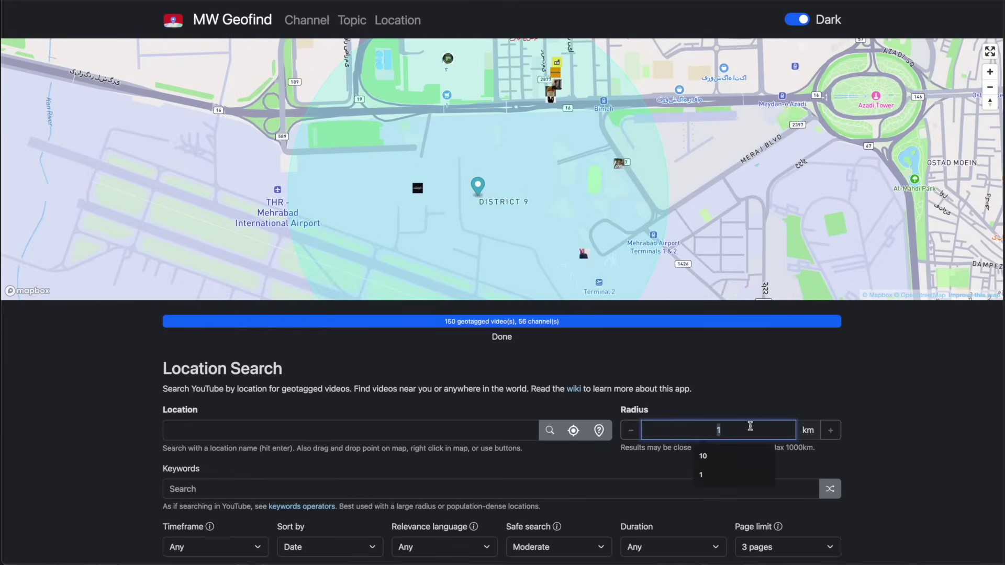
left_click(870, 400)
scroll(870, 399, "down", 7)
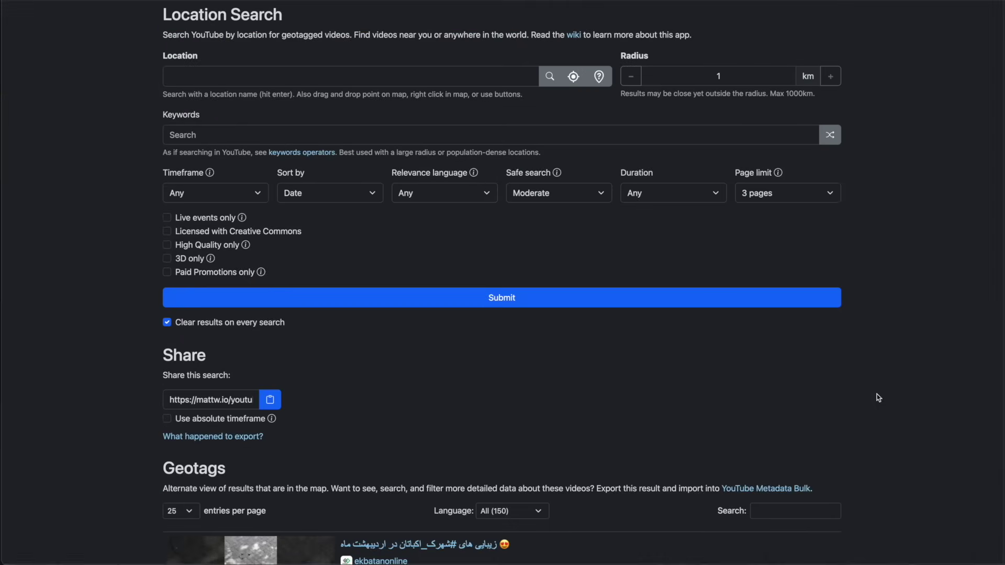
left_click(493, 296)
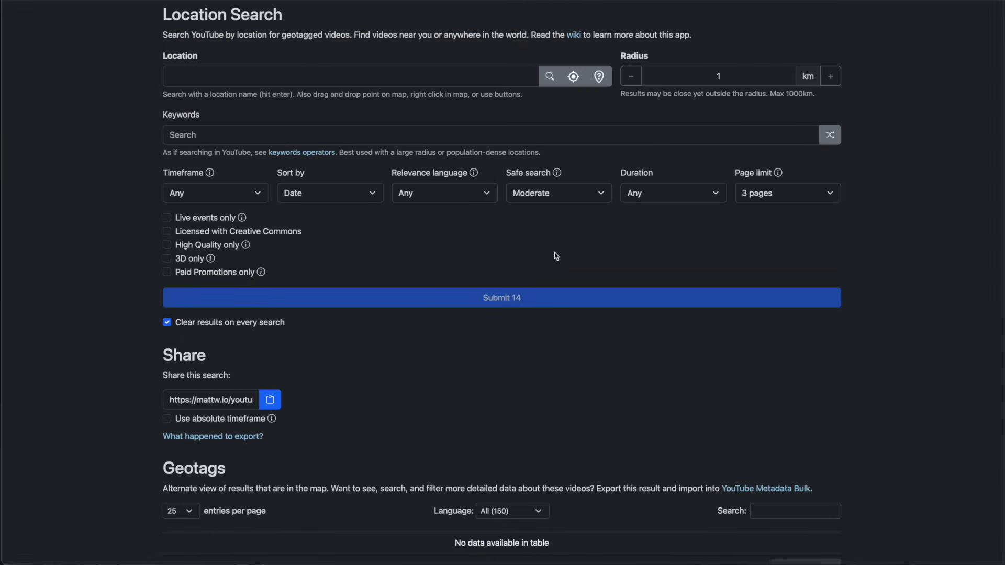
left_click(552, 297)
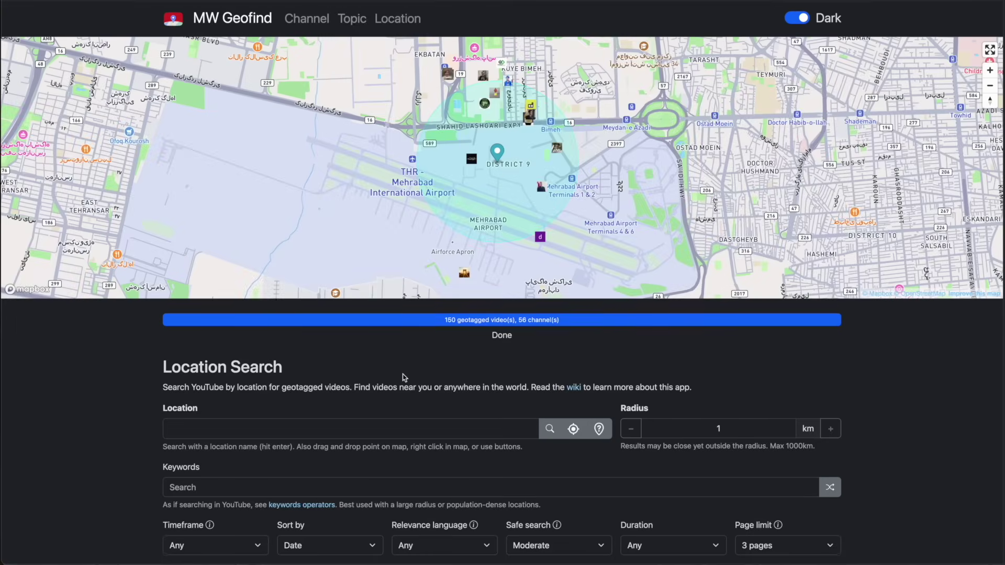
Look through the first page of geotagged video results for footage related to the airport
scroll(403, 377, "down", 20)
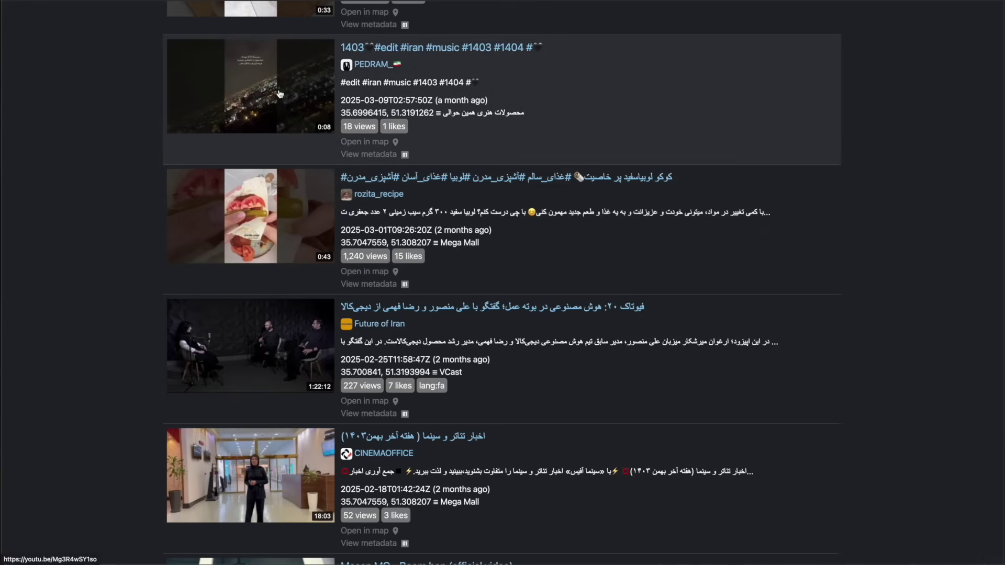
scroll(284, 88, "down", 4)
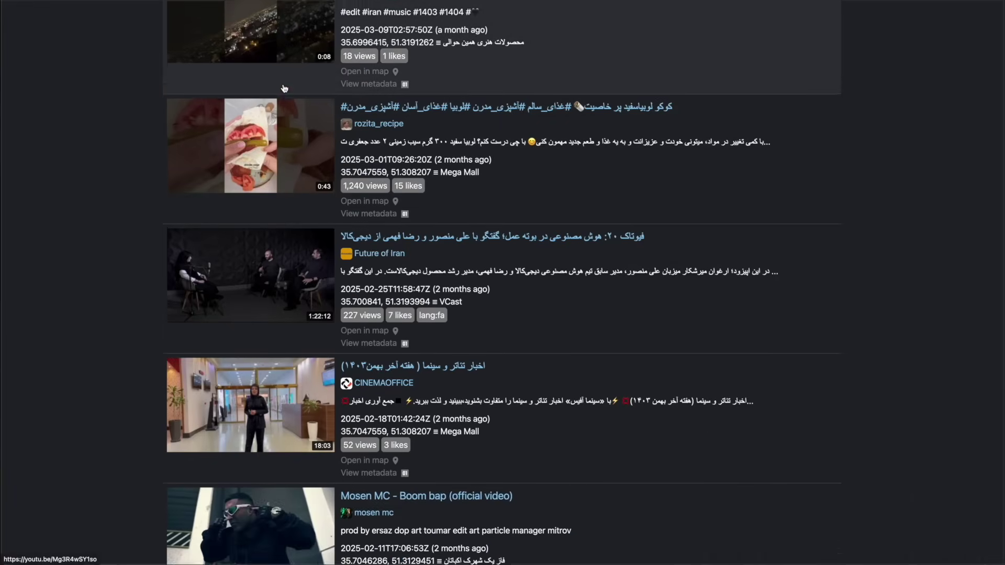
scroll(282, 87, "down", 9)
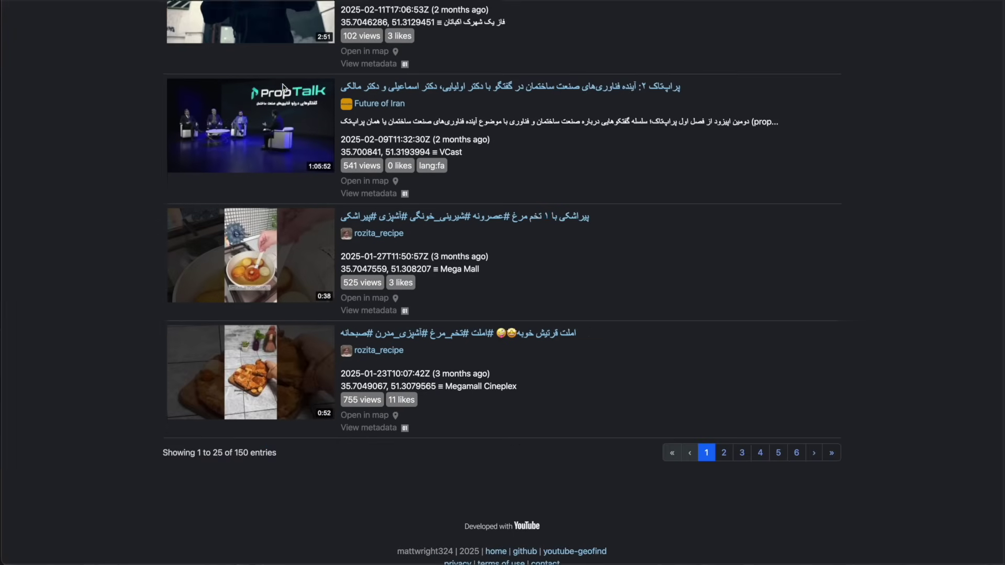
scroll(215, 141, "up", 20)
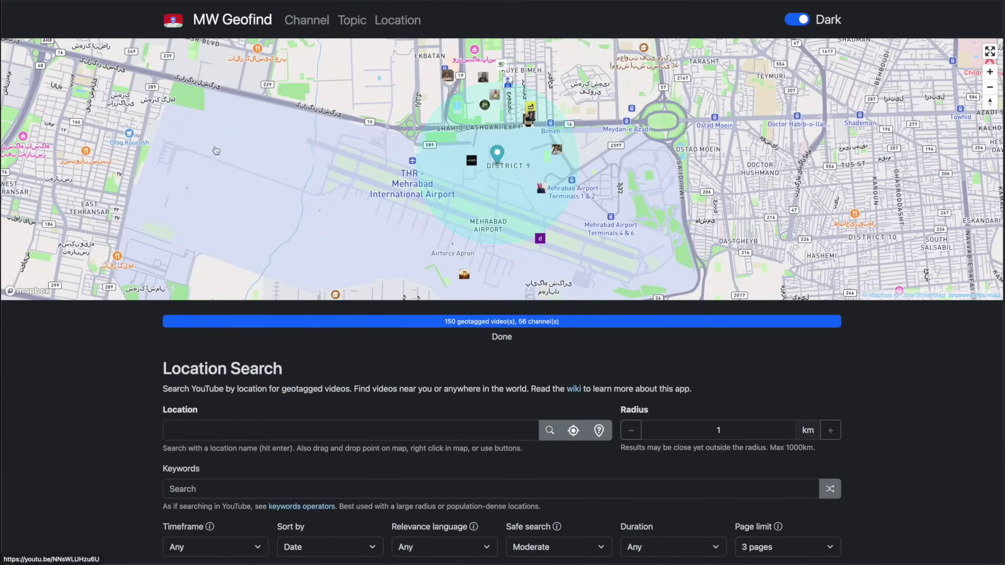
Check where the found videos' markers lie within the search circle around the District 9 pin
scroll(521, 166, "up", 3)
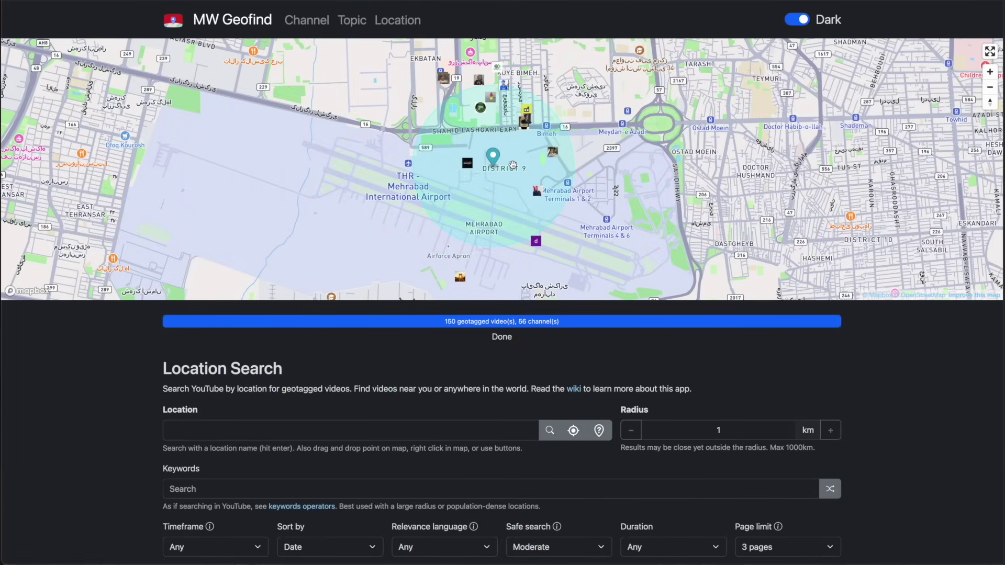
scroll(512, 165, "up", 1)
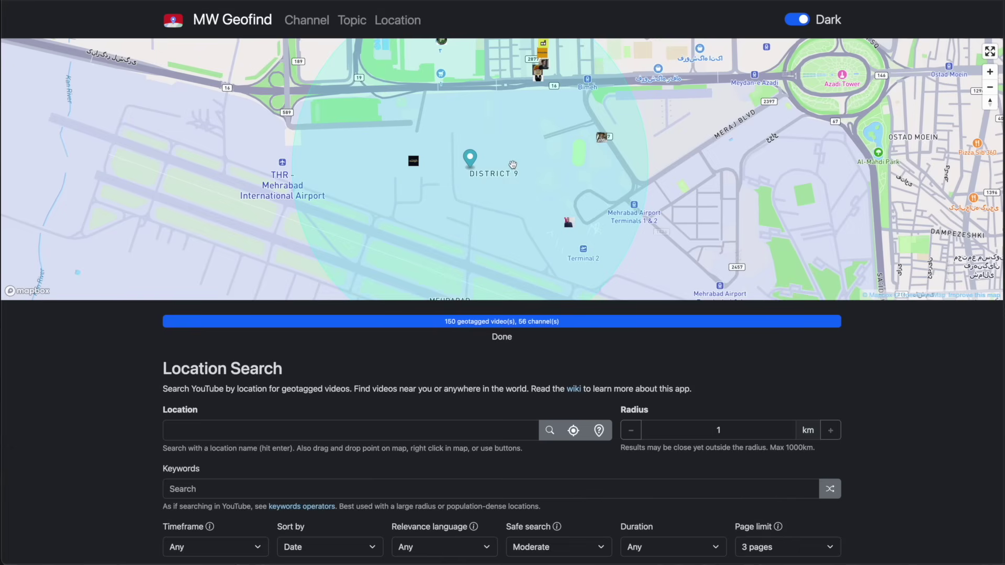
left_click_drag(492, 133, 493, 159)
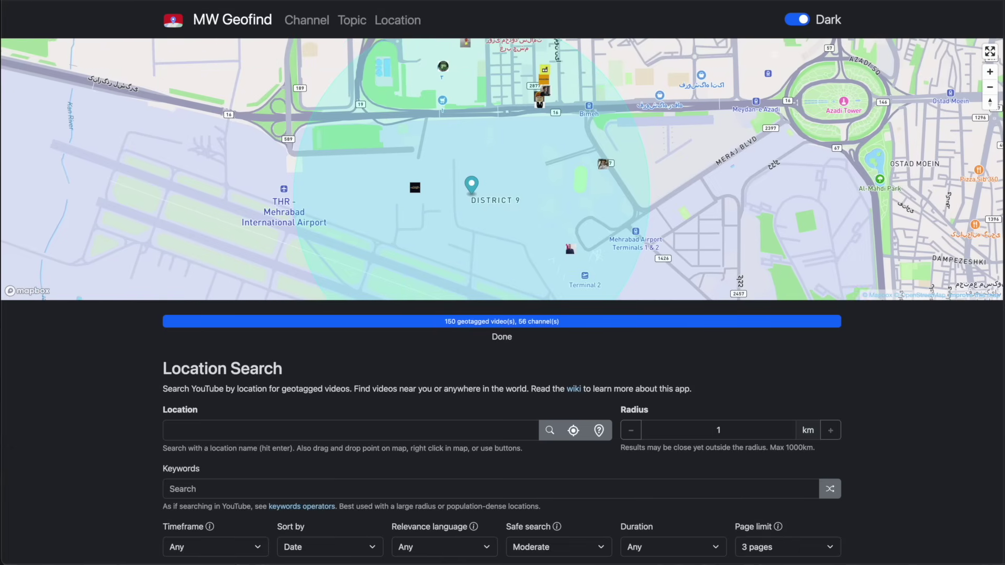
Switch to Google Earth Pro, examine the February 2025 imagery around the jumbled airliners' placemark, and return to the browser
key("super+Tab")
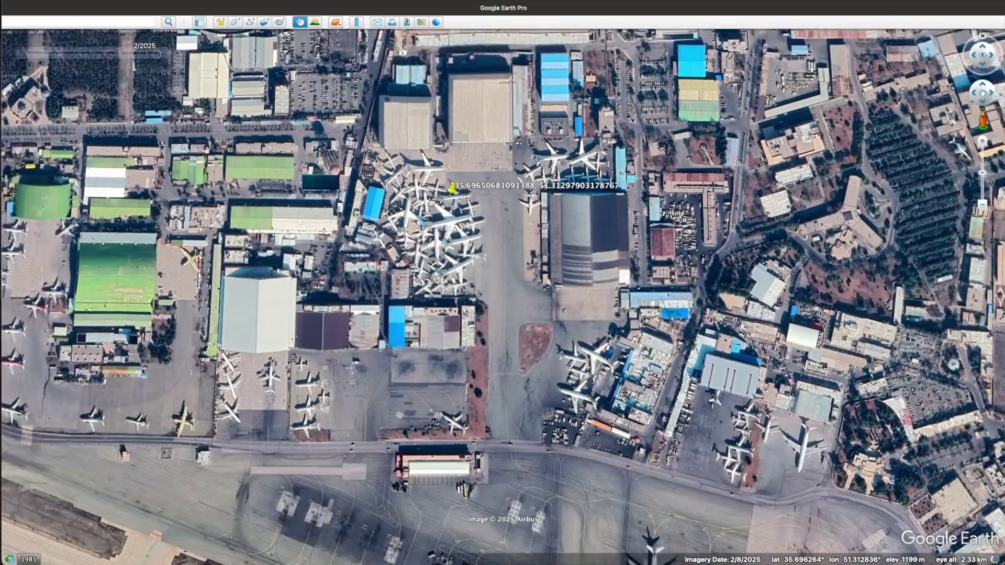
left_click_drag(432, 202, 424, 183)
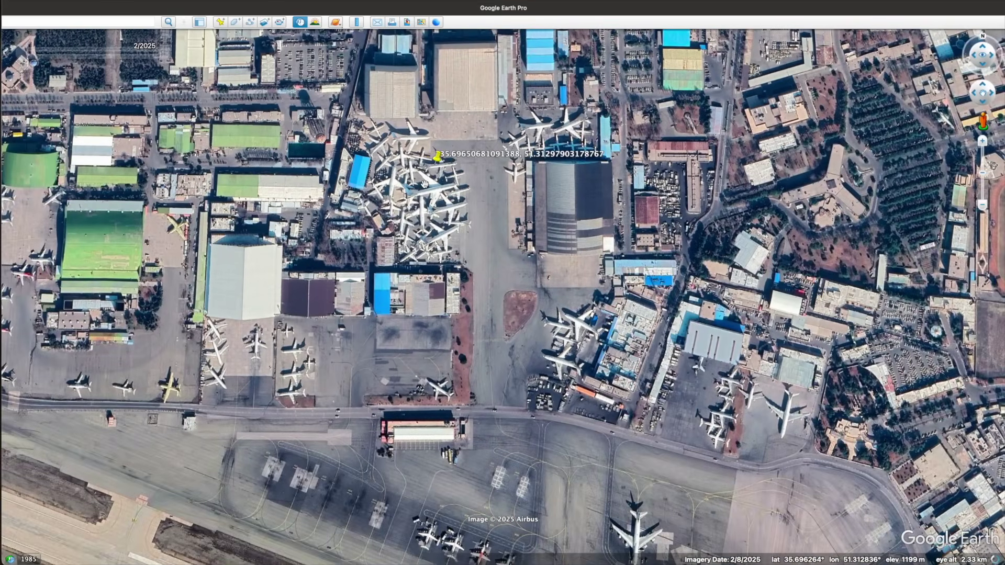
key("super+Tab")
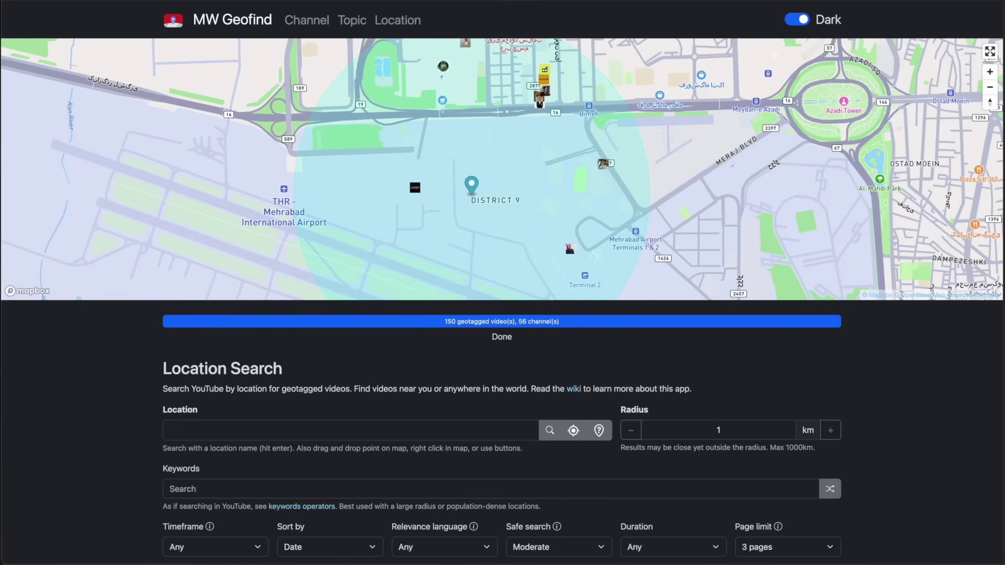
Switch to Google Maps and take a closer look at the jumbled aircraft north of the runways
left_click(100, 1)
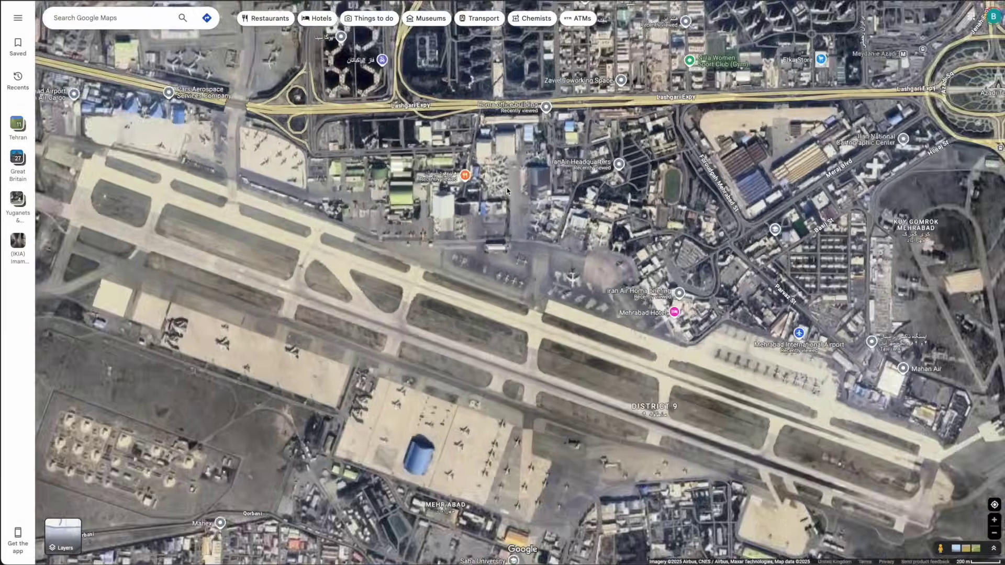
scroll(491, 168, "up", 5)
scroll(491, 168, "up", 5)
left_click_drag(491, 168, 488, 183)
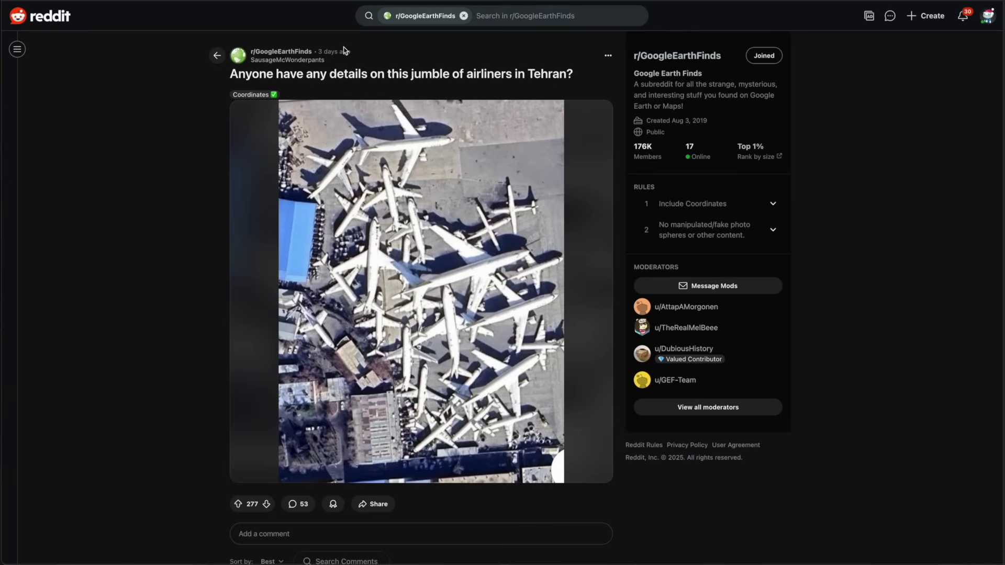
Reread the r/GoogleEarthFinds post title "Anyone have any details on this jumble of airliners in Tehran?", highlighting its wording
triple_click(379, 72)
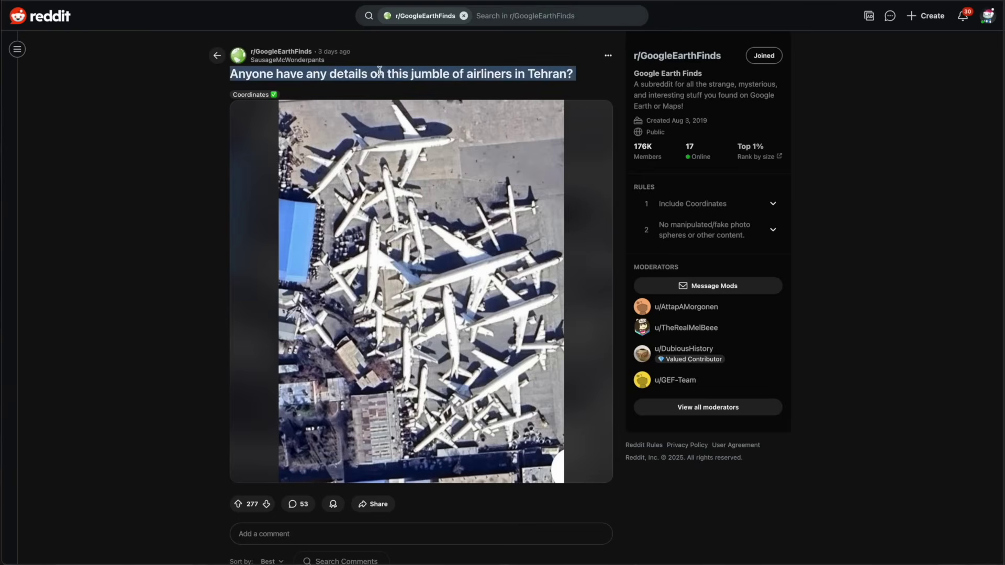
triple_click(378, 75)
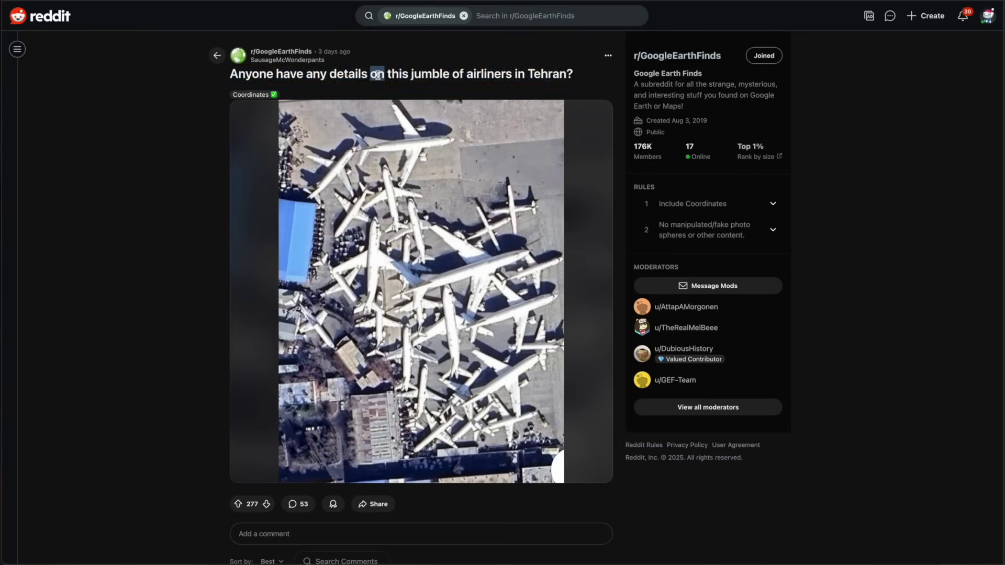
left_click(494, 74)
double_click(540, 72)
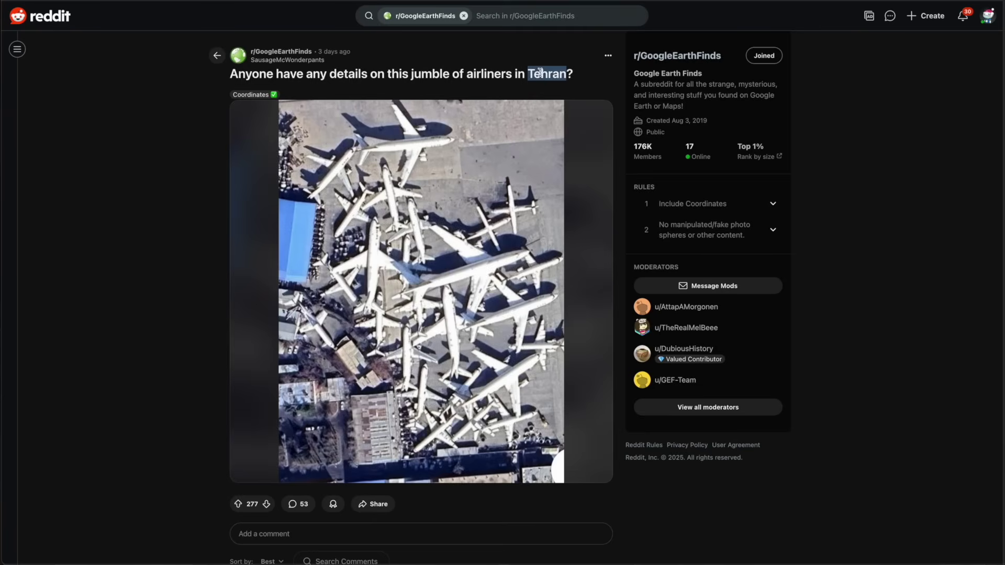
triple_click(487, 74)
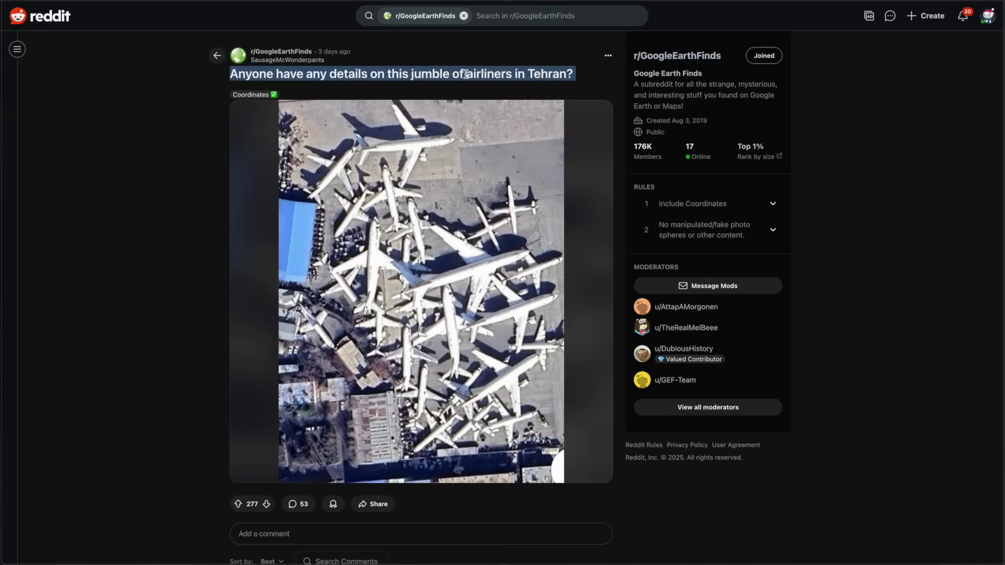
triple_click(465, 74)
triple_click(547, 74)
triple_click(542, 74)
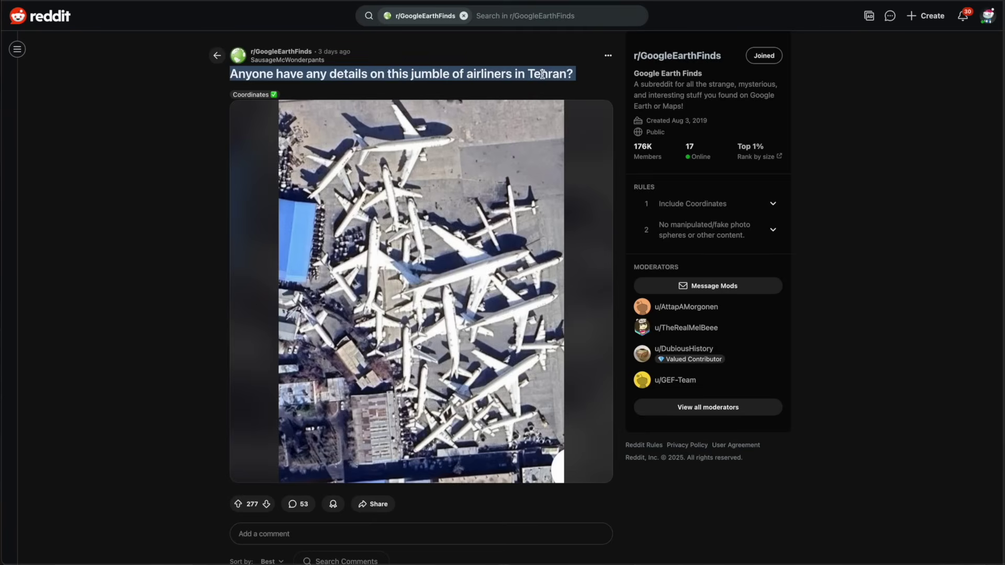
triple_click(412, 73)
triple_click(426, 74)
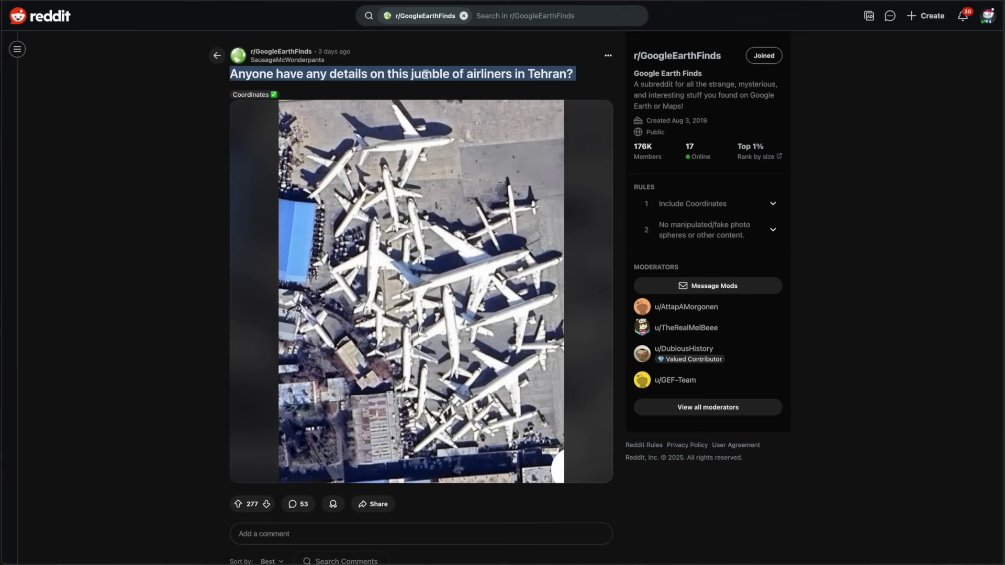
triple_click(485, 73)
left_click(481, 73)
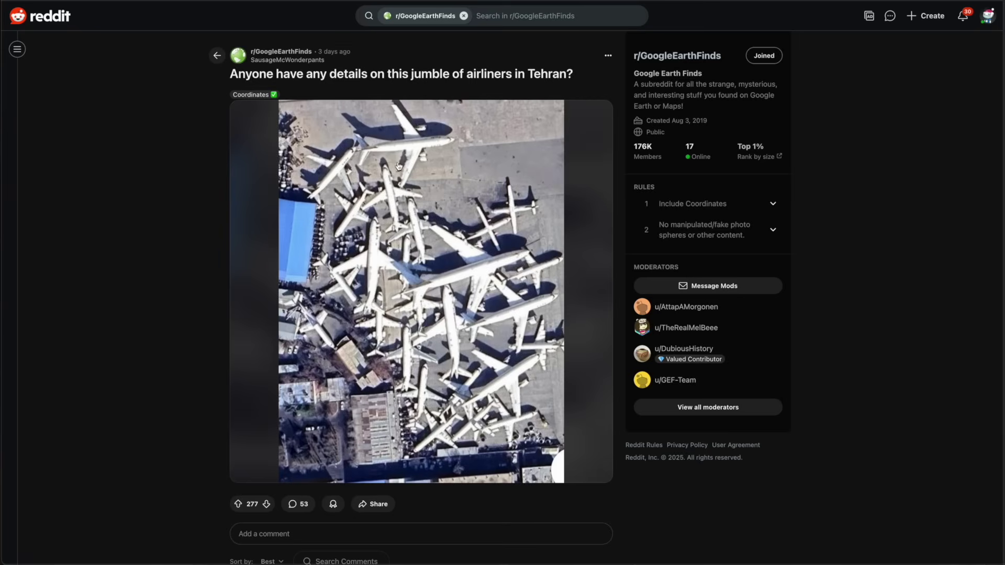
triple_click(379, 75)
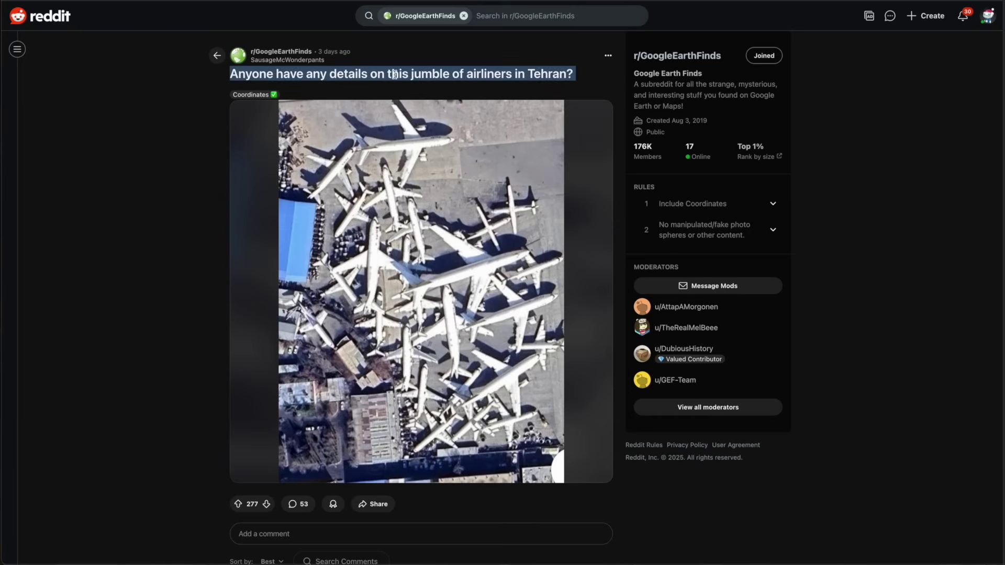
left_click(394, 75)
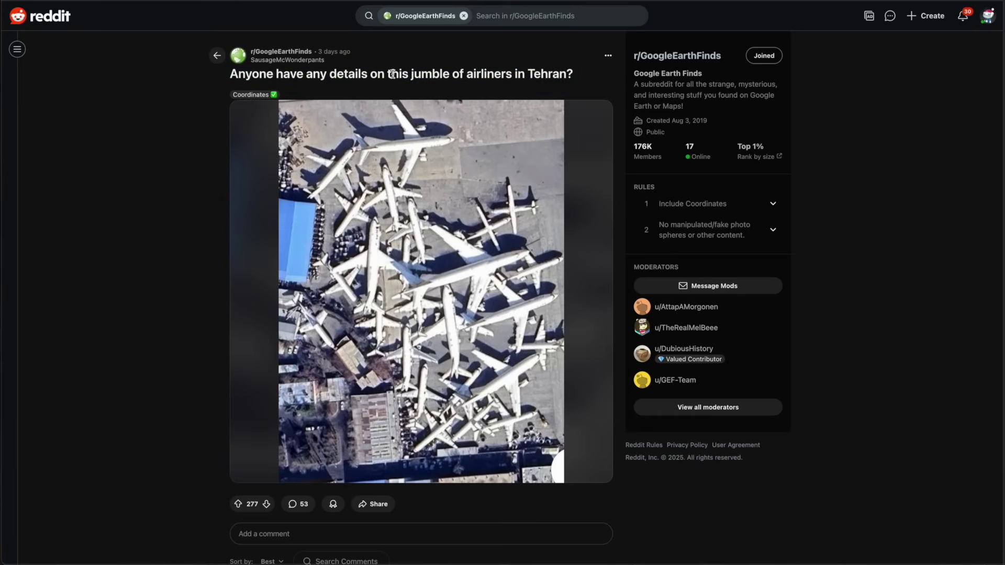